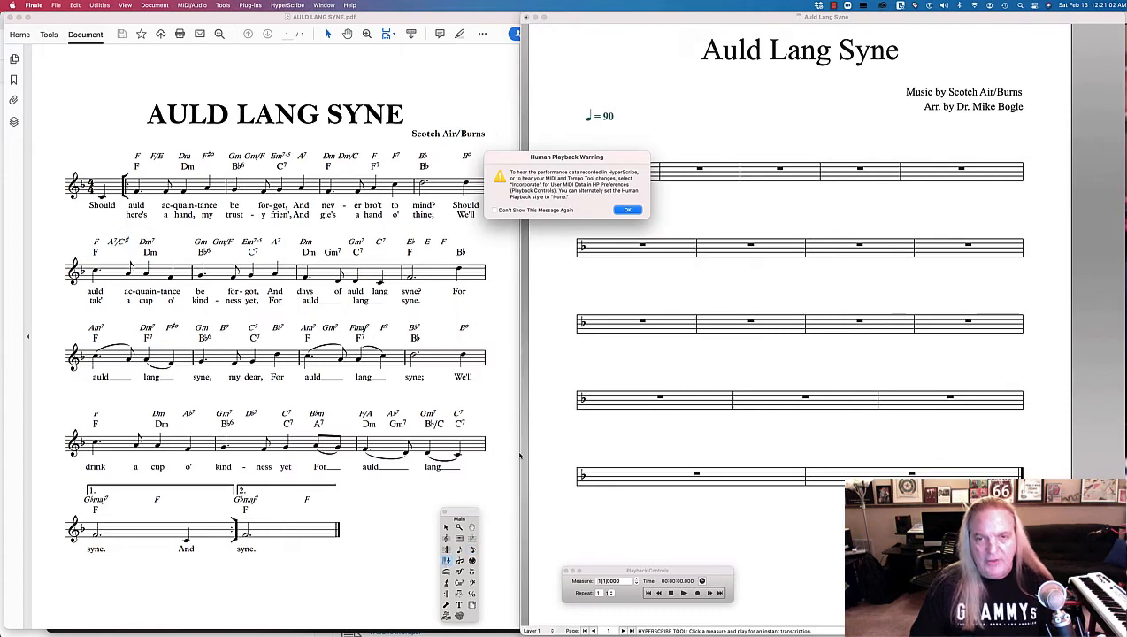
- Dismiss the Human Playback warning and review the HyperScribe quantization settings, including the additional rest and short-note options
left_click(625, 210)
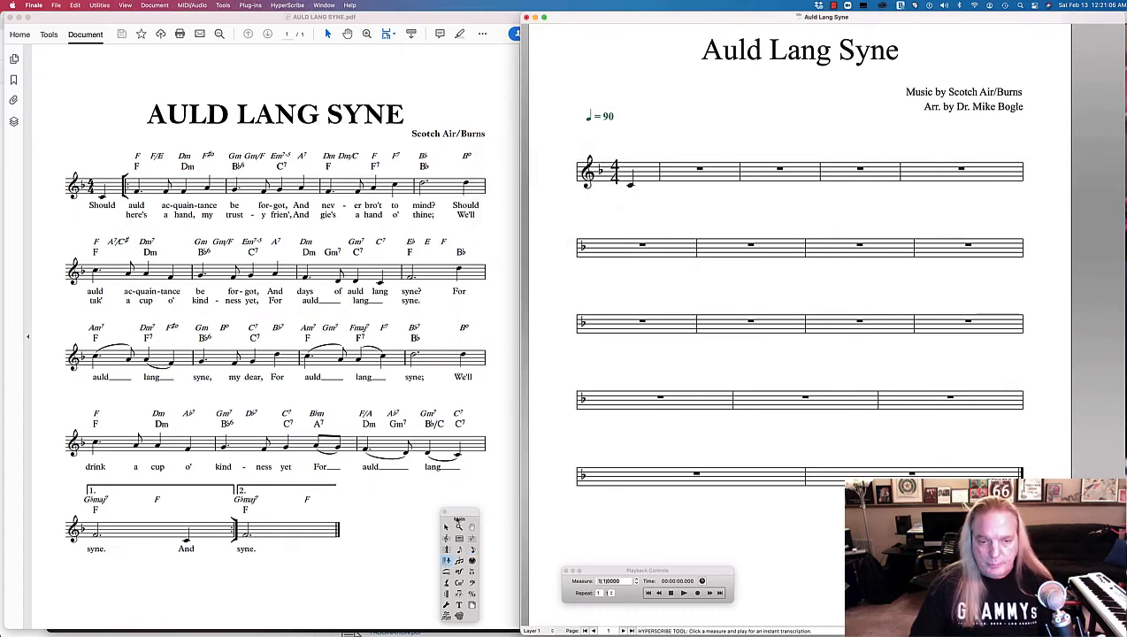
left_click_drag(459, 512, 437, 483)
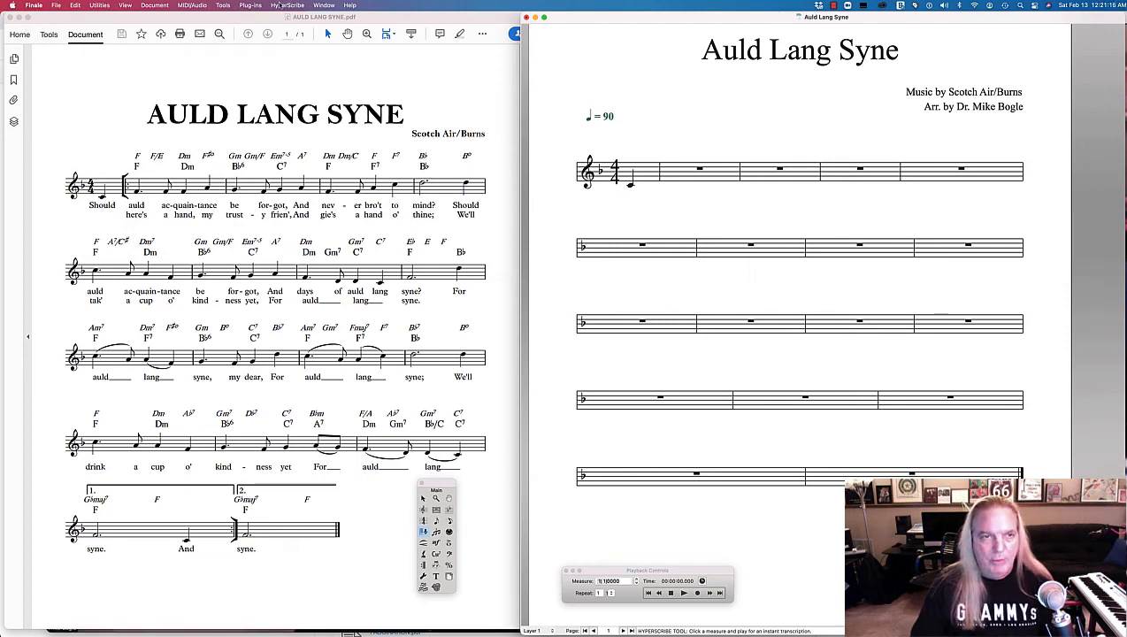
left_click(280, 6)
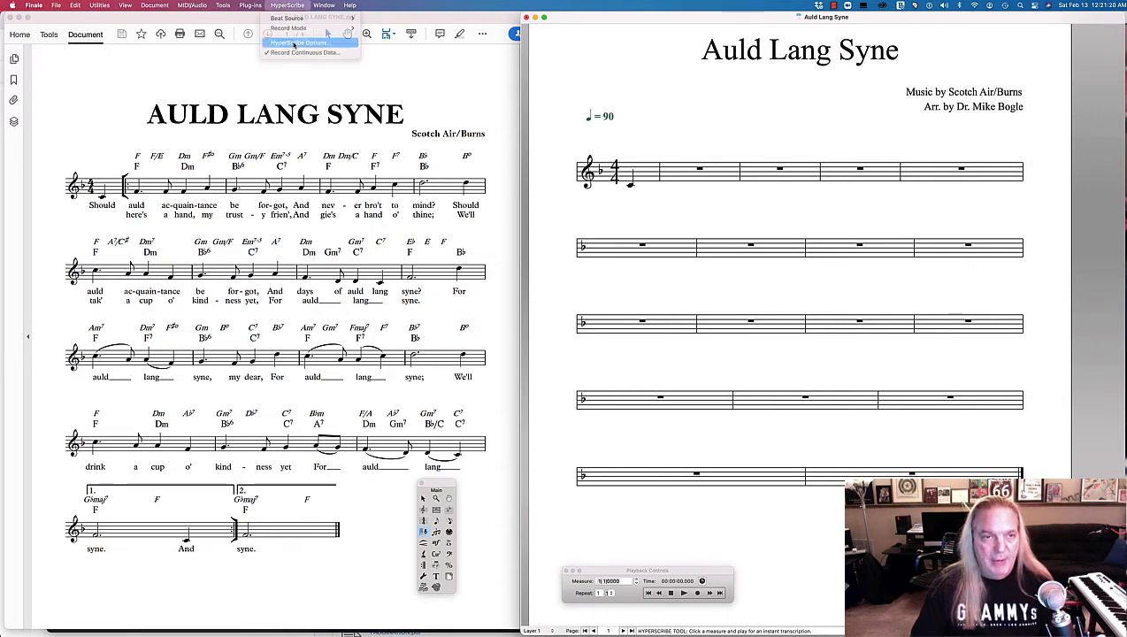
left_click(295, 43)
left_click(537, 223)
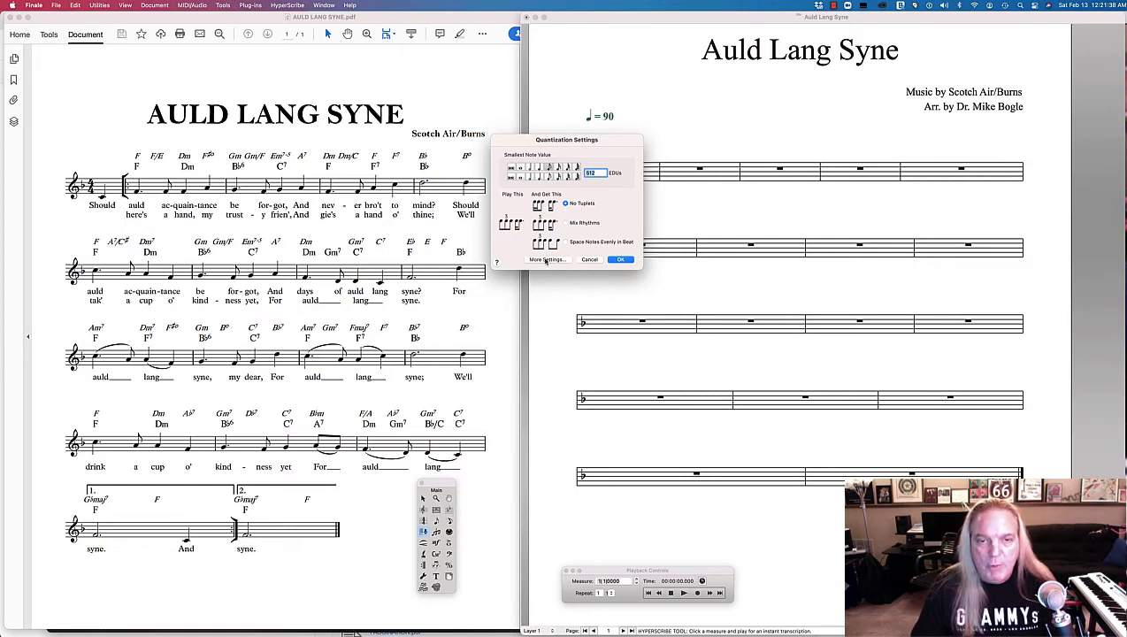
left_click(548, 260)
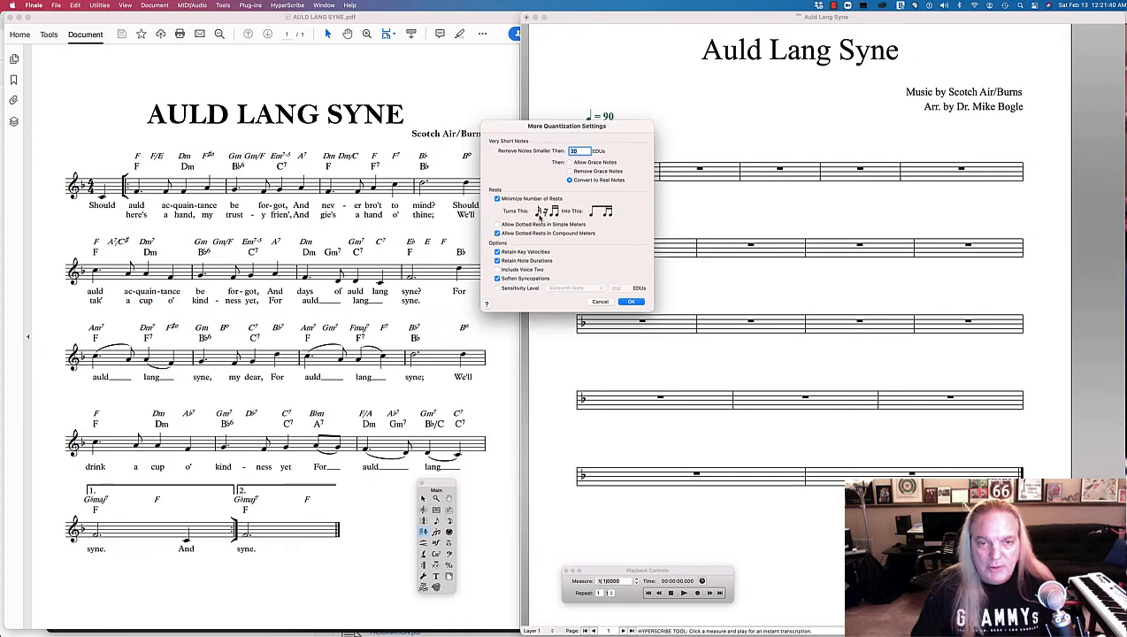
left_click(623, 302)
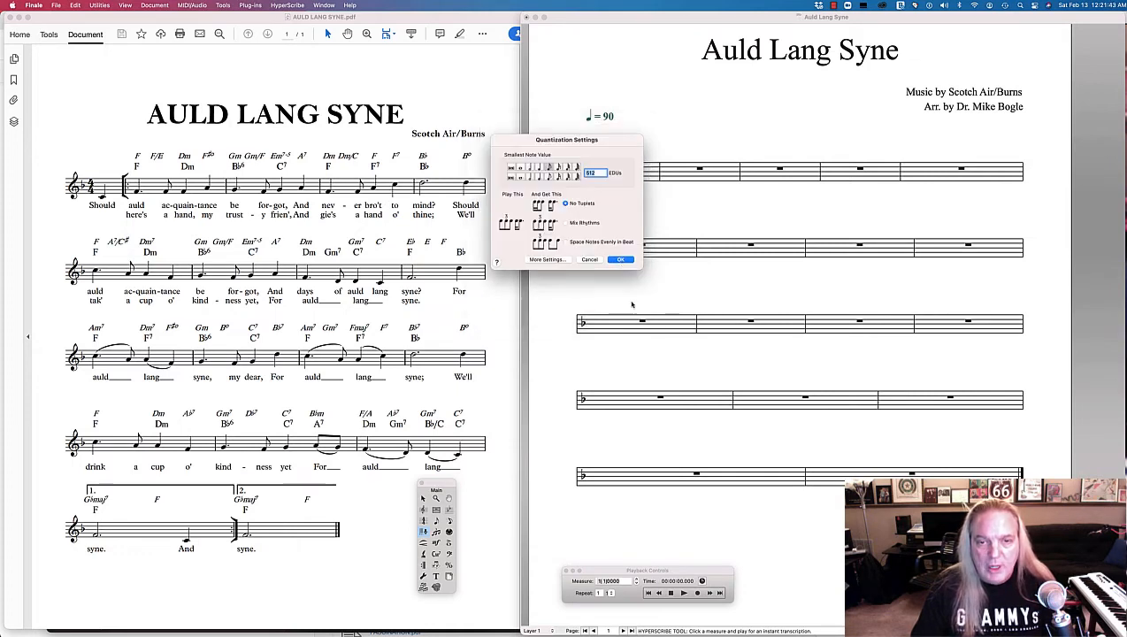
left_click(616, 260)
left_click(610, 223)
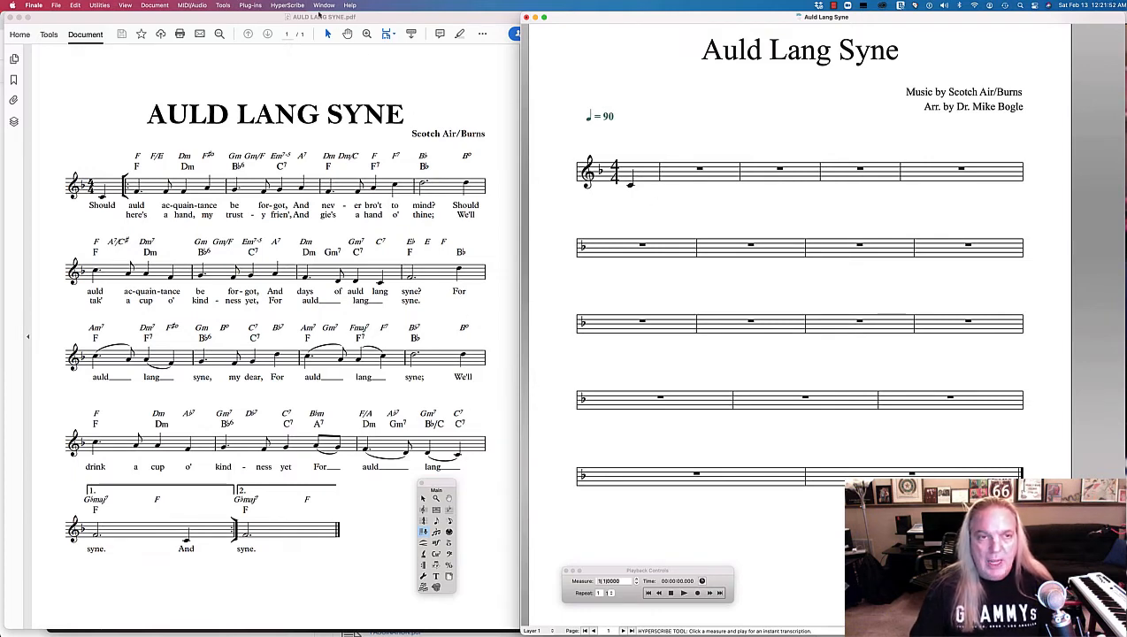
- Set the HyperScribe beat source to Playback and/or Click with a fixed tempo of 90
left_click(285, 6)
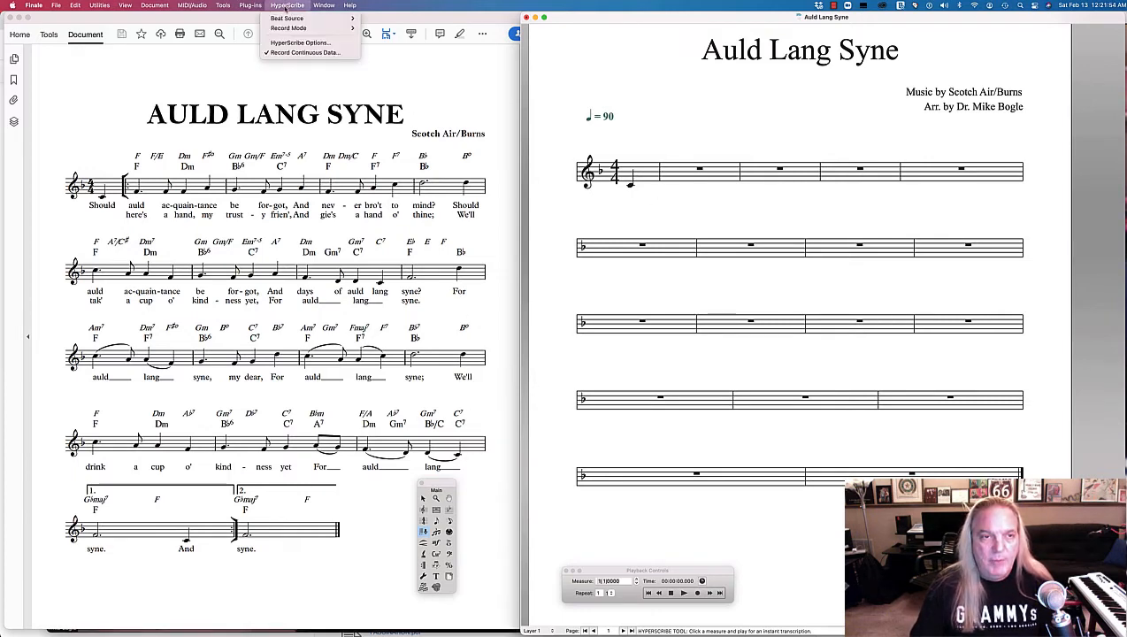
mouse_move(301, 18)
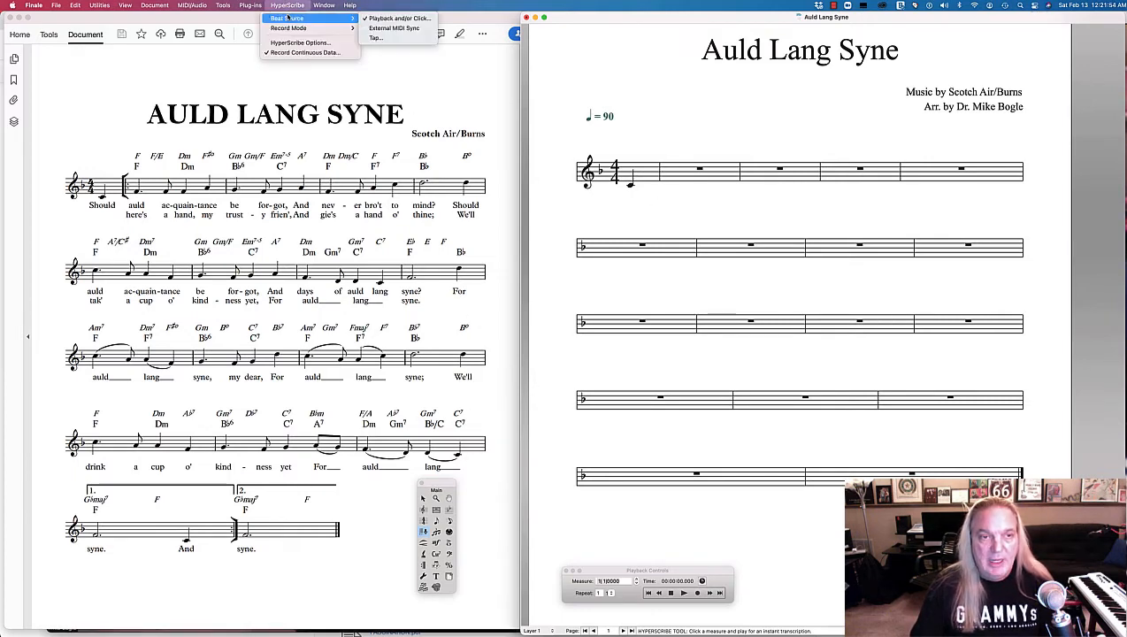
left_click(393, 19)
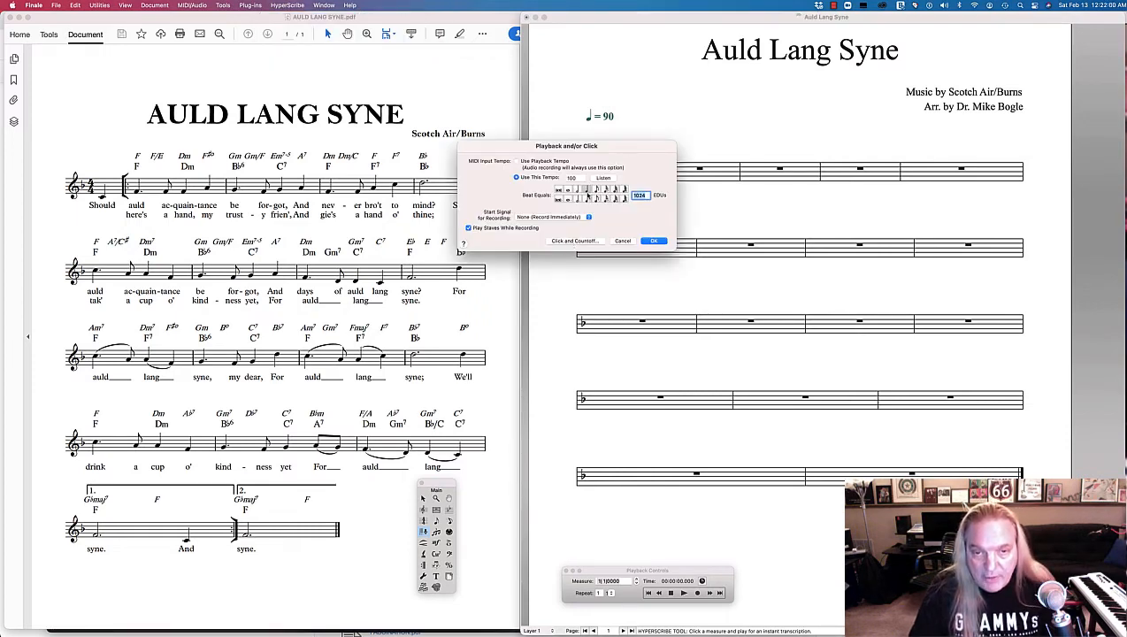
double_click(573, 178)
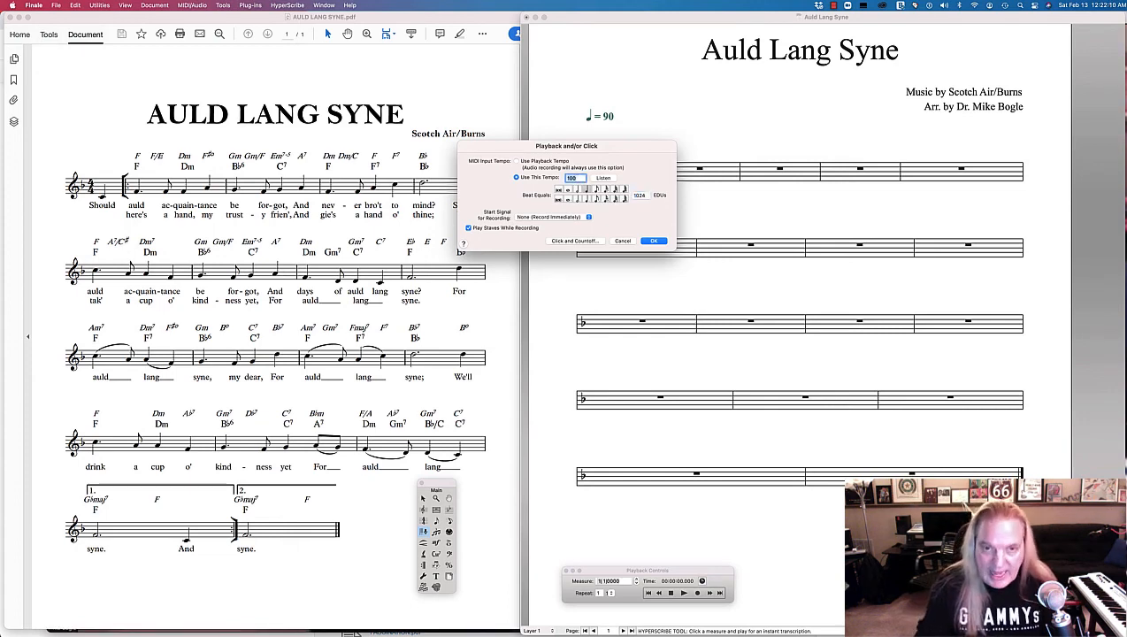
type("90")
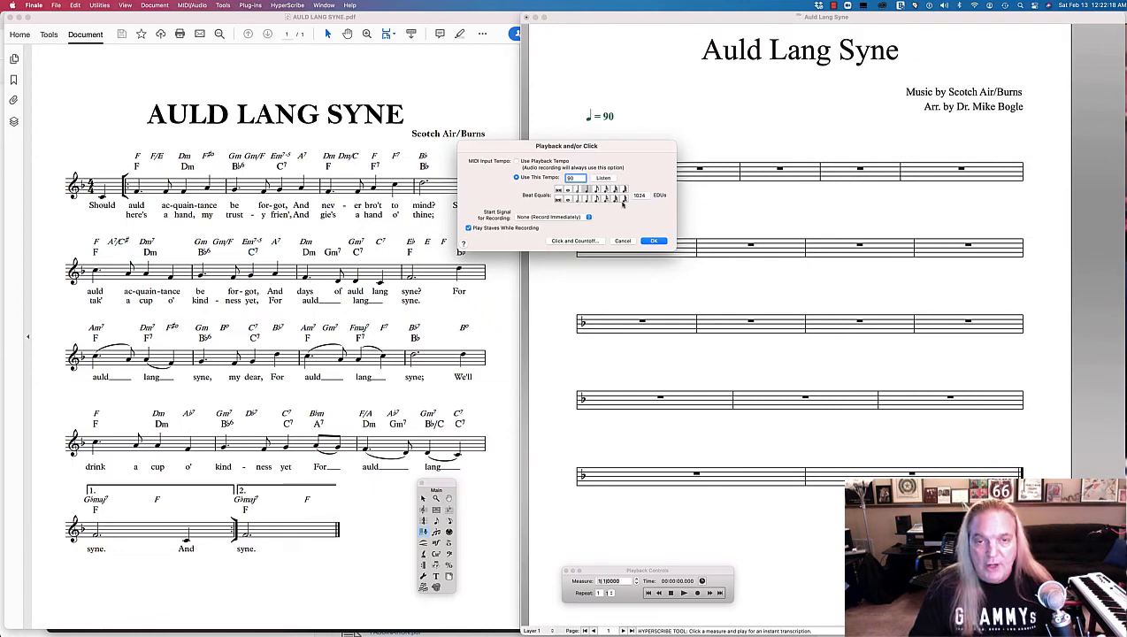
left_click(602, 179)
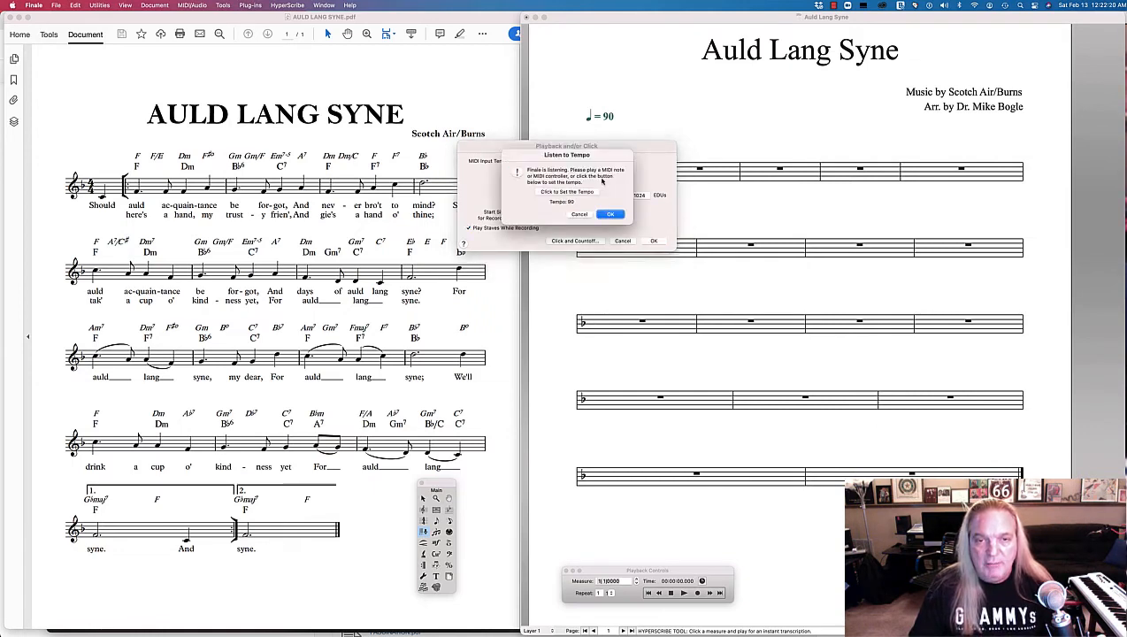
left_click(579, 215)
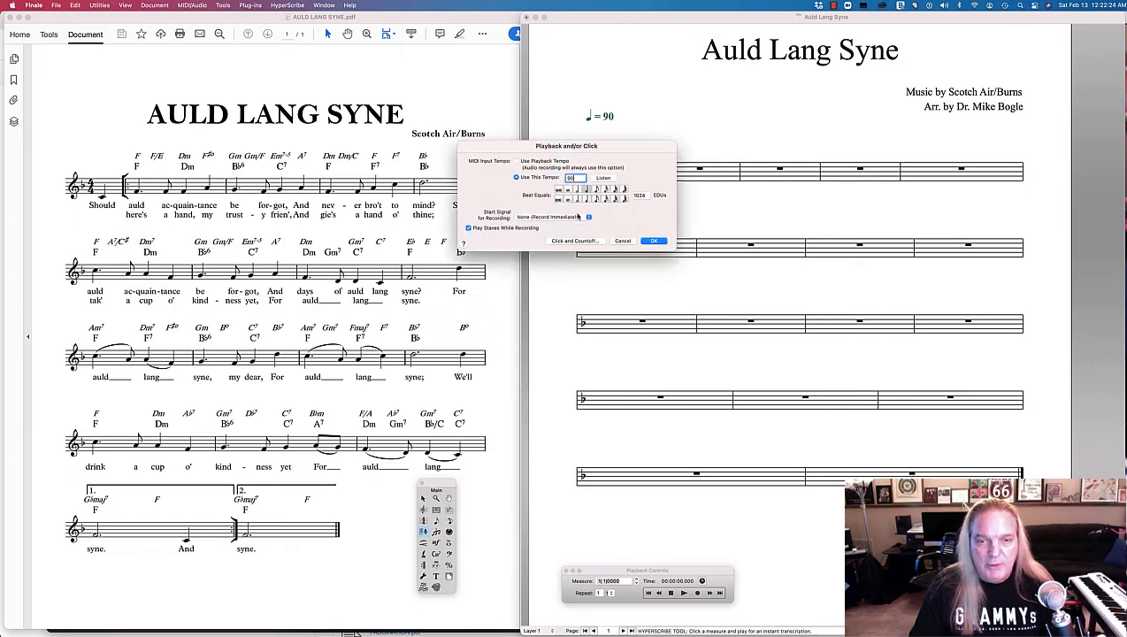
left_click(651, 243)
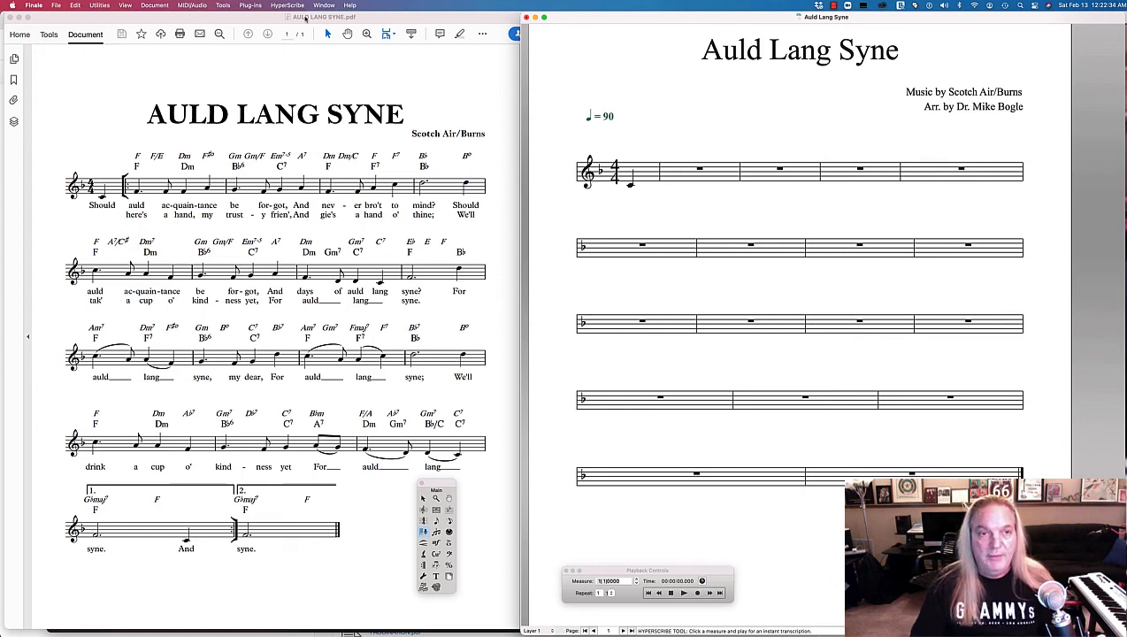
- Review the click and countoff settings of the HyperScribe Playback and/or Click beat source and accept them
left_click(288, 6)
mouse_move(341, 17)
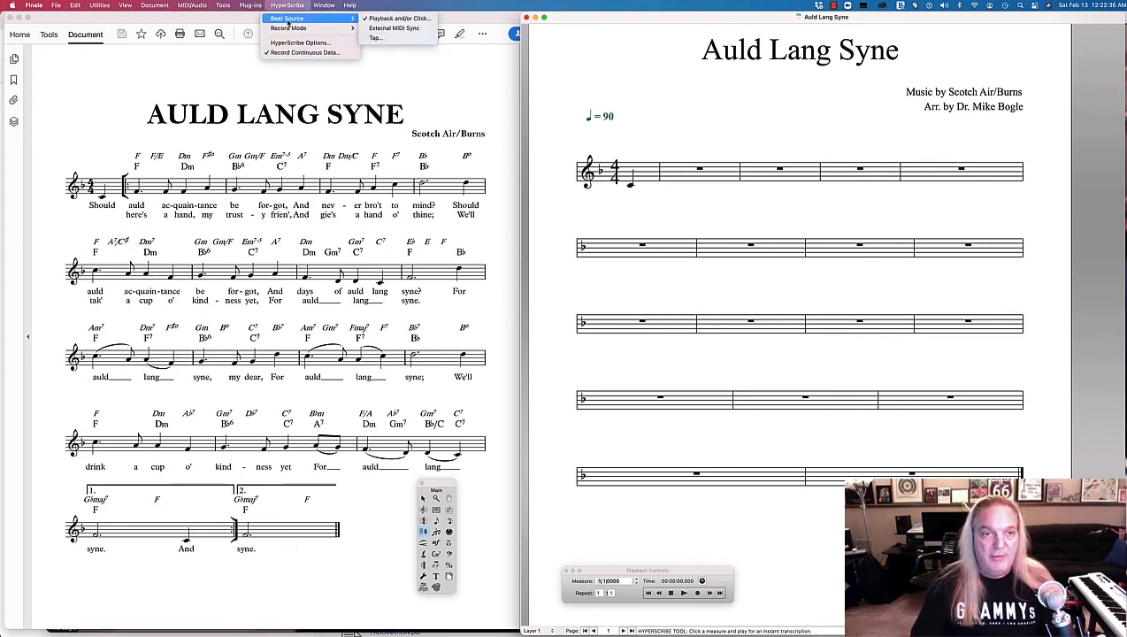
left_click(383, 18)
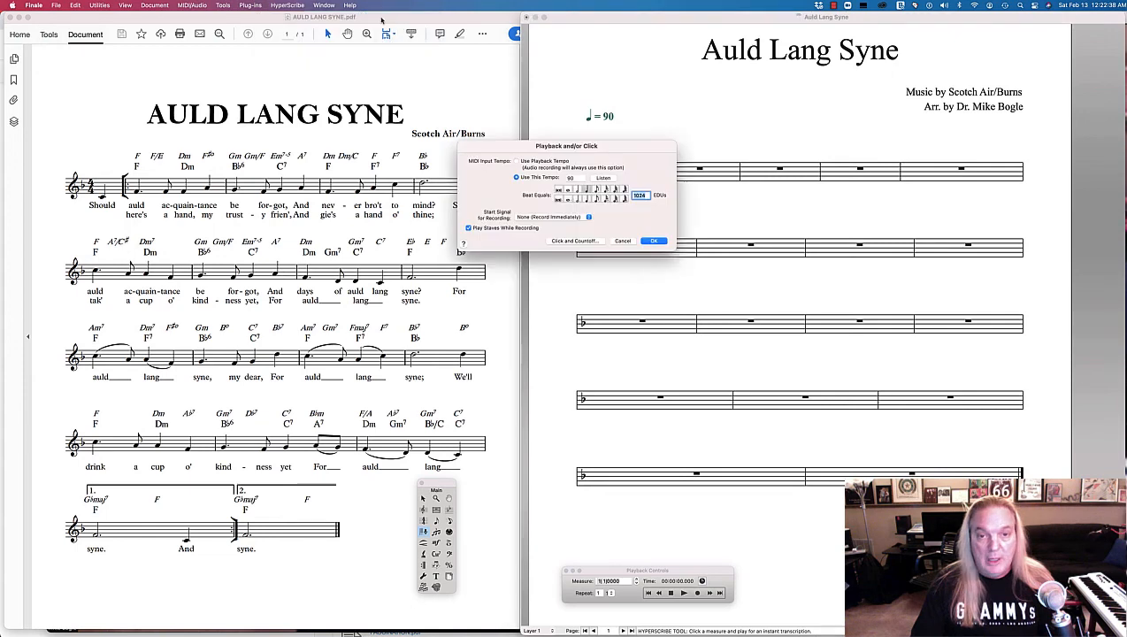
left_click(576, 241)
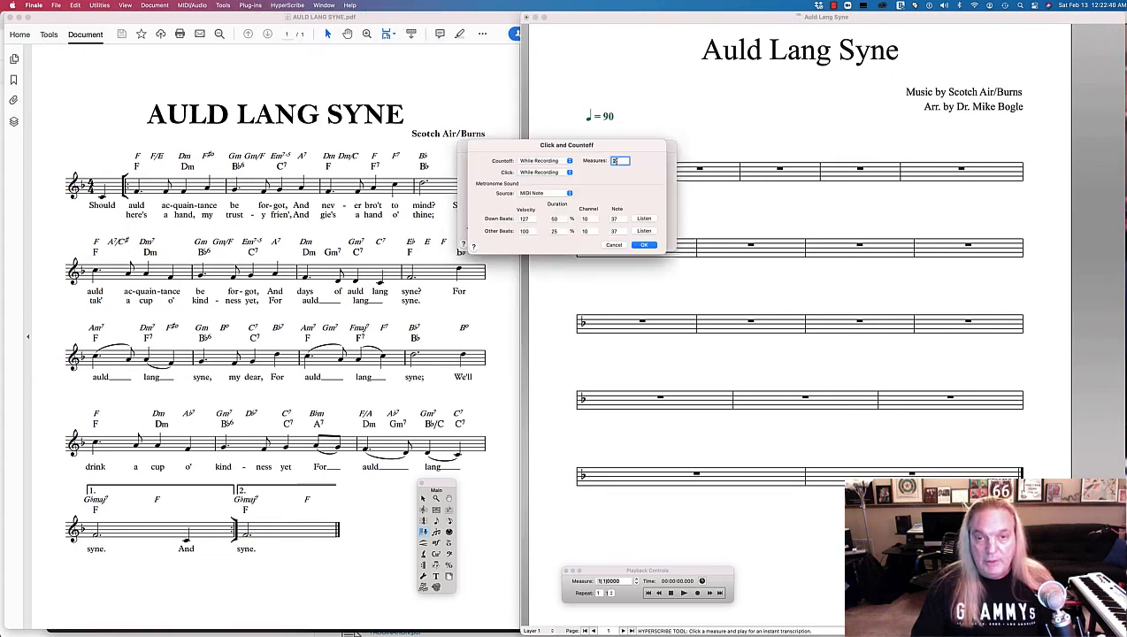
left_click(643, 245)
left_click(647, 244)
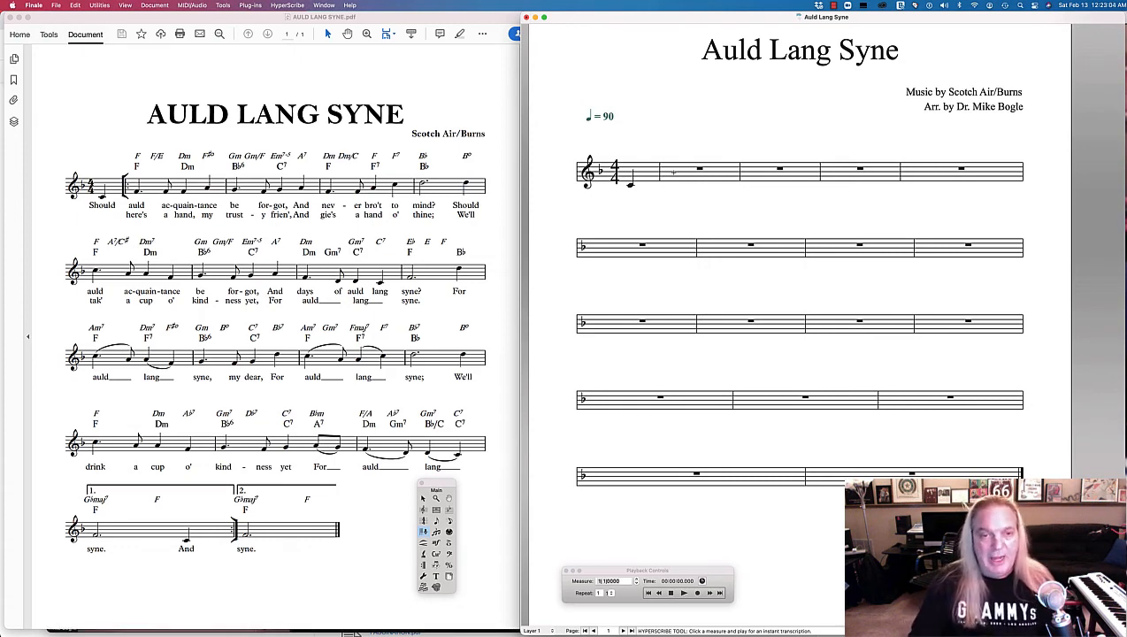
- Switch to Logic Pro to view the rhodes track, and return to the Finale score beside the lead sheet PDF
key("super+Tab")
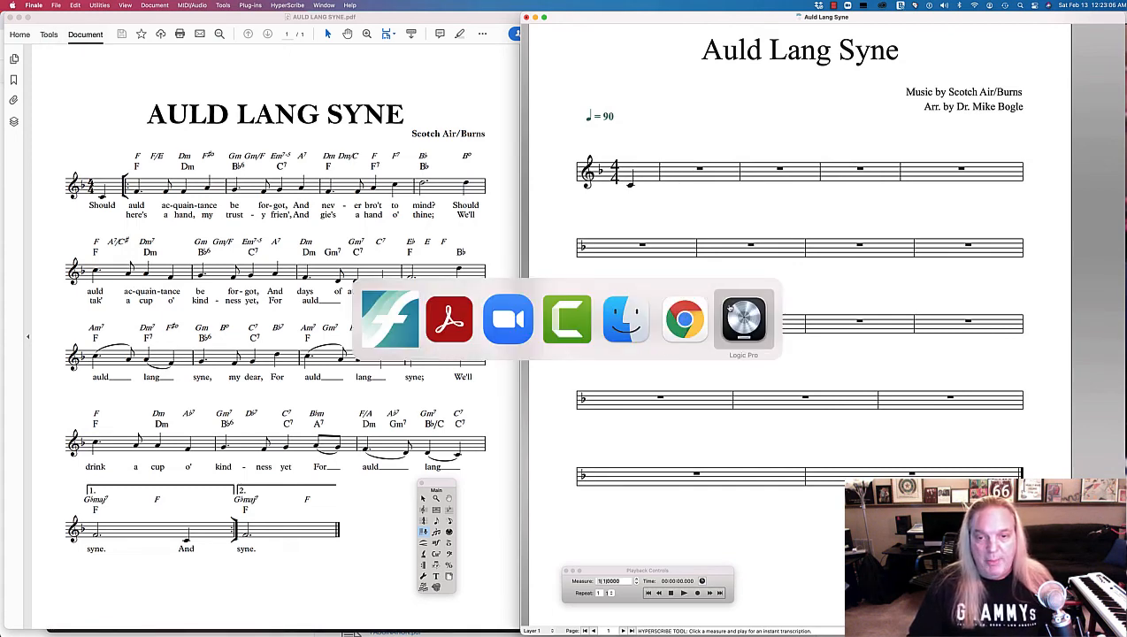
left_click(727, 308)
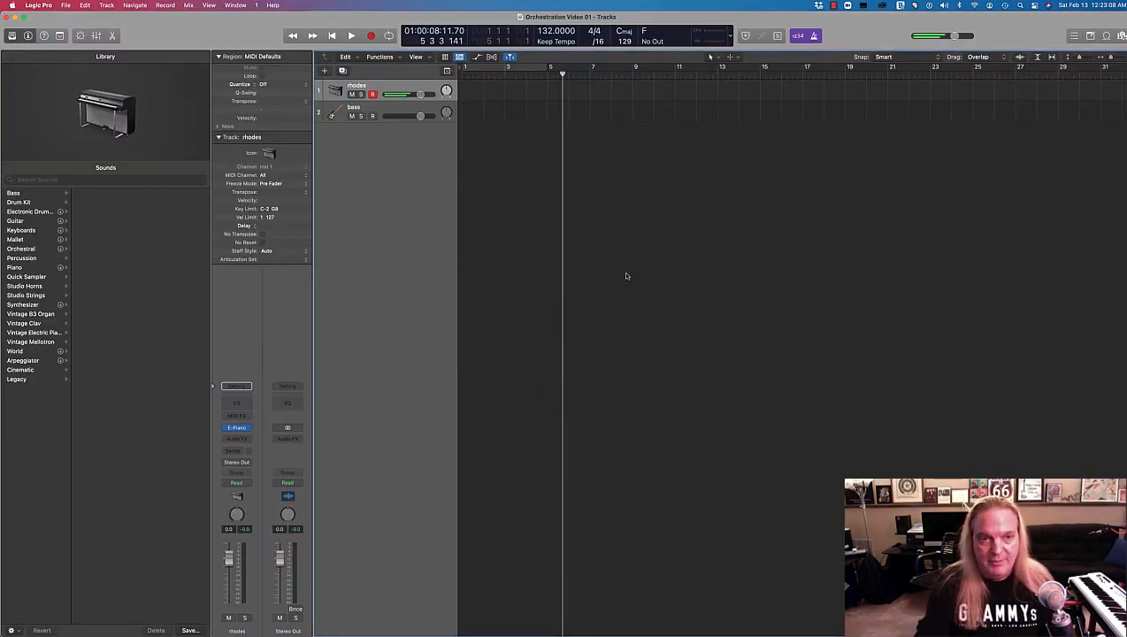
key("super+Tab")
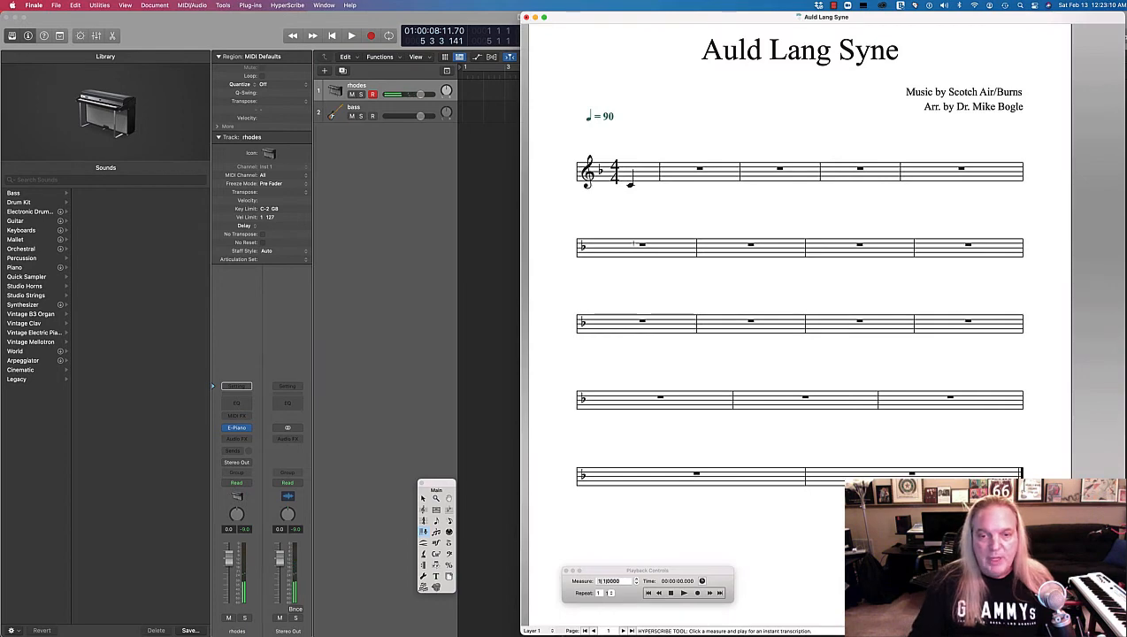
key("super+Tab")
key("super+Tab")
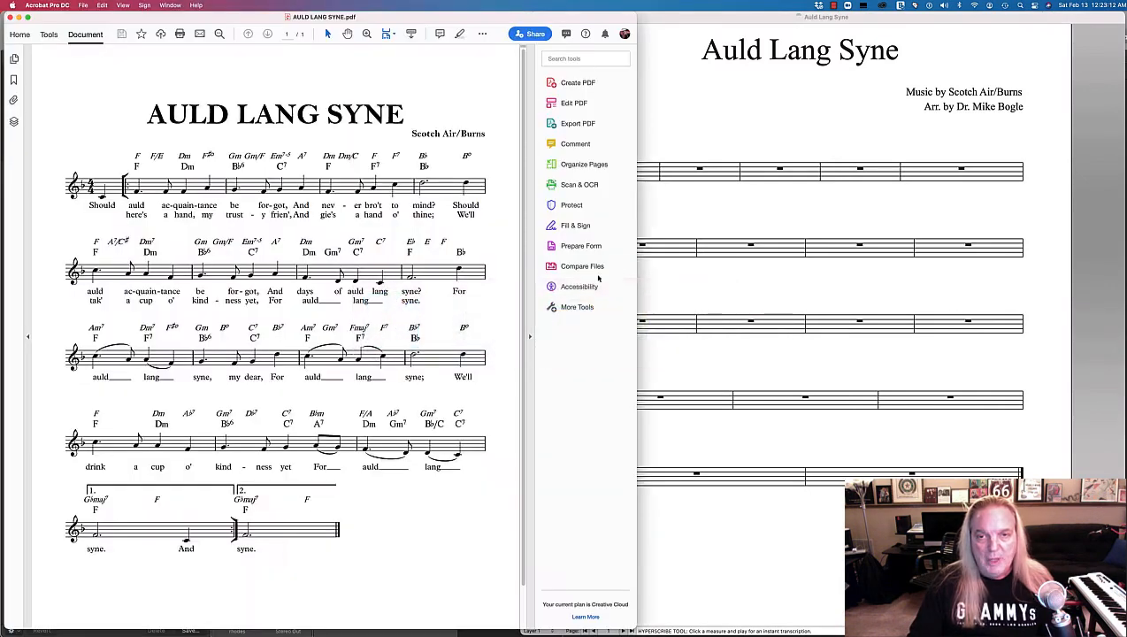
left_click(683, 232)
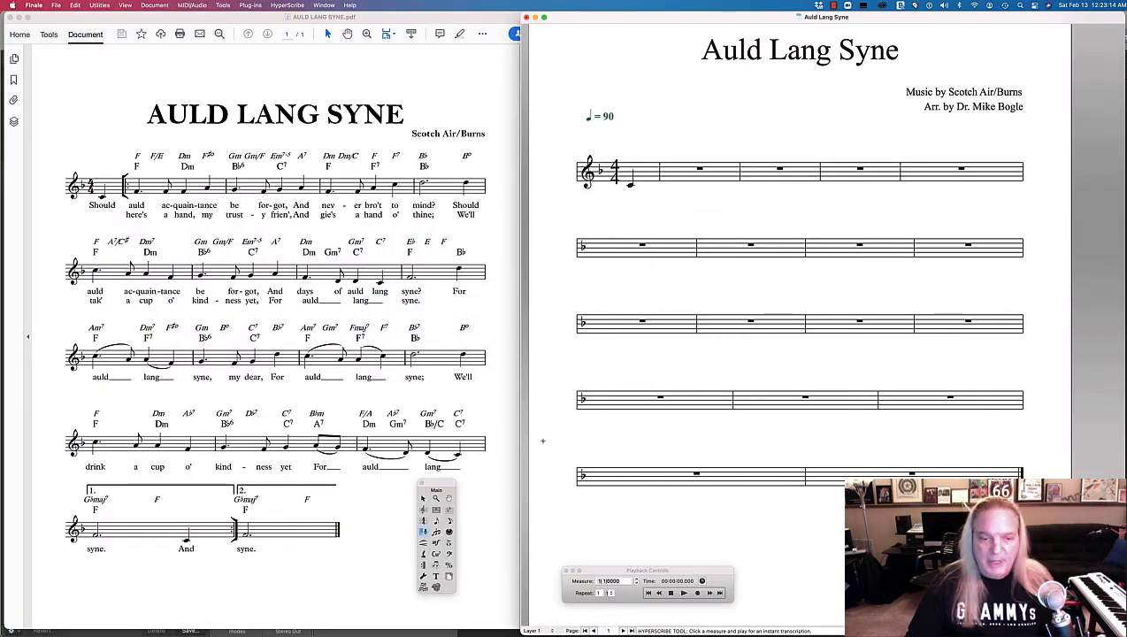
- Try to record the melody with HyperScribe from the first full measure after the pickup note
left_click_drag(445, 485, 437, 495)
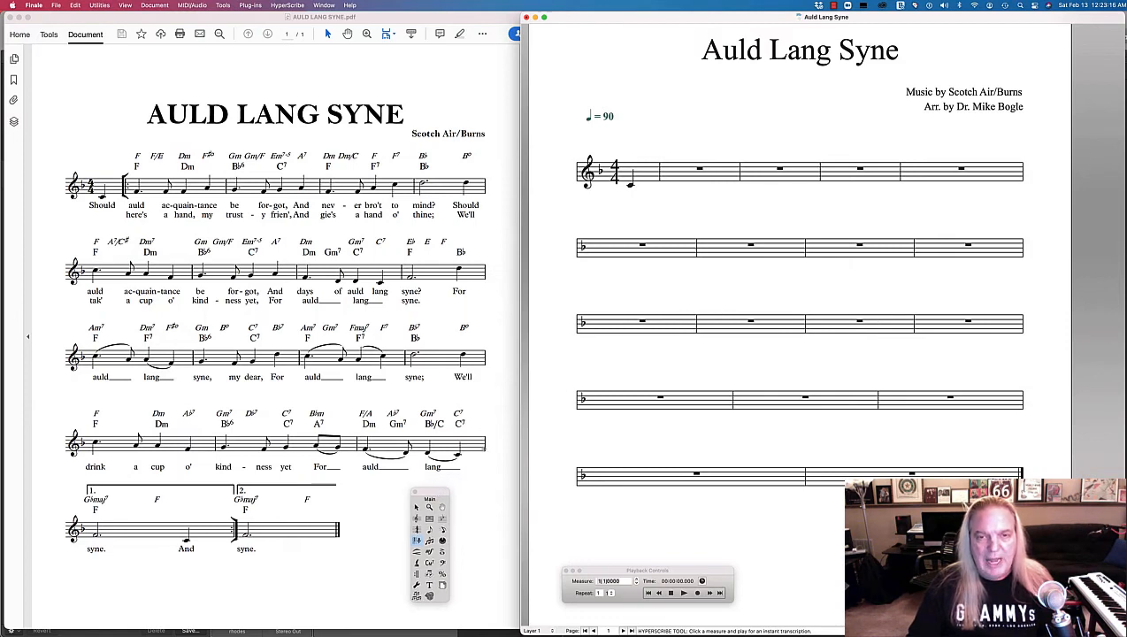
left_click(669, 174)
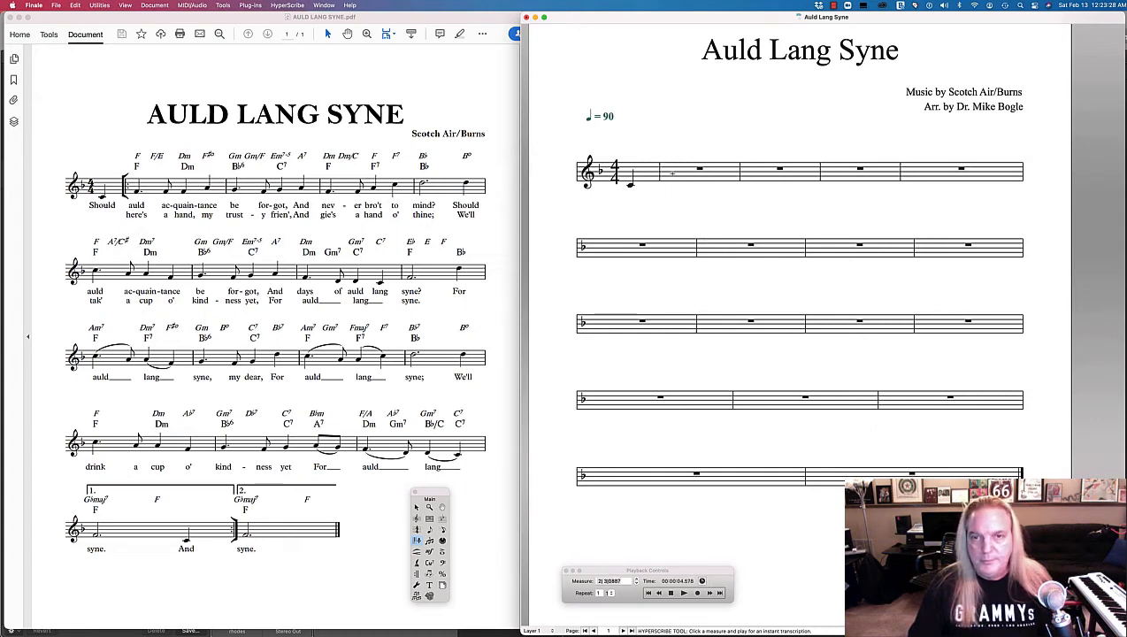
left_click(672, 173)
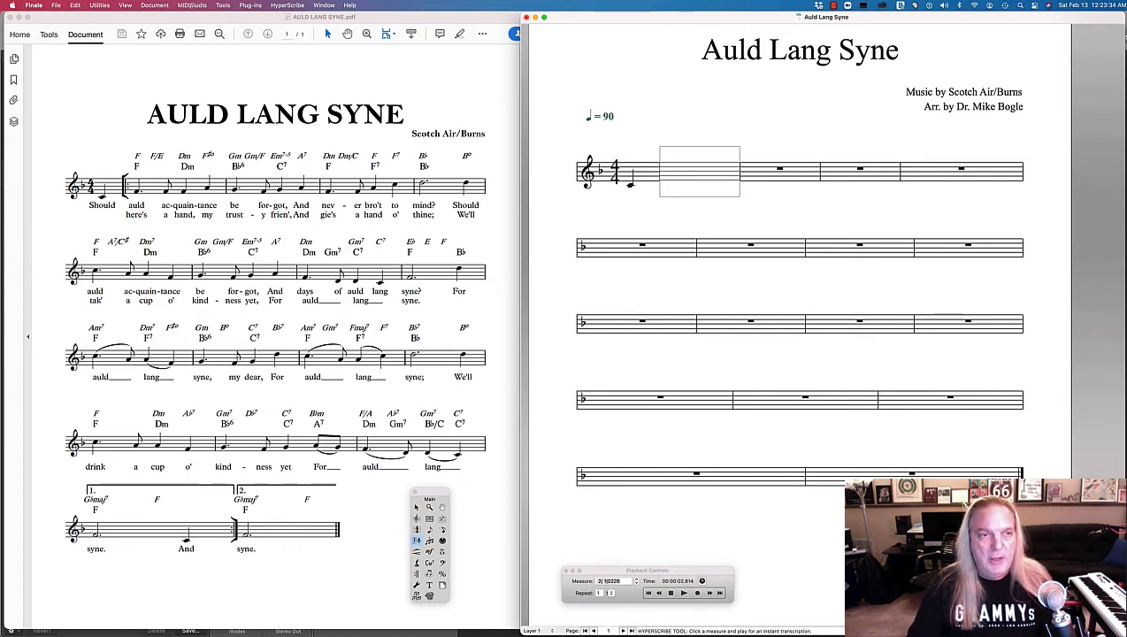
- Set Finale to play through MIDI instead of Audio Units and end the running HyperScribe take
left_click(192, 6)
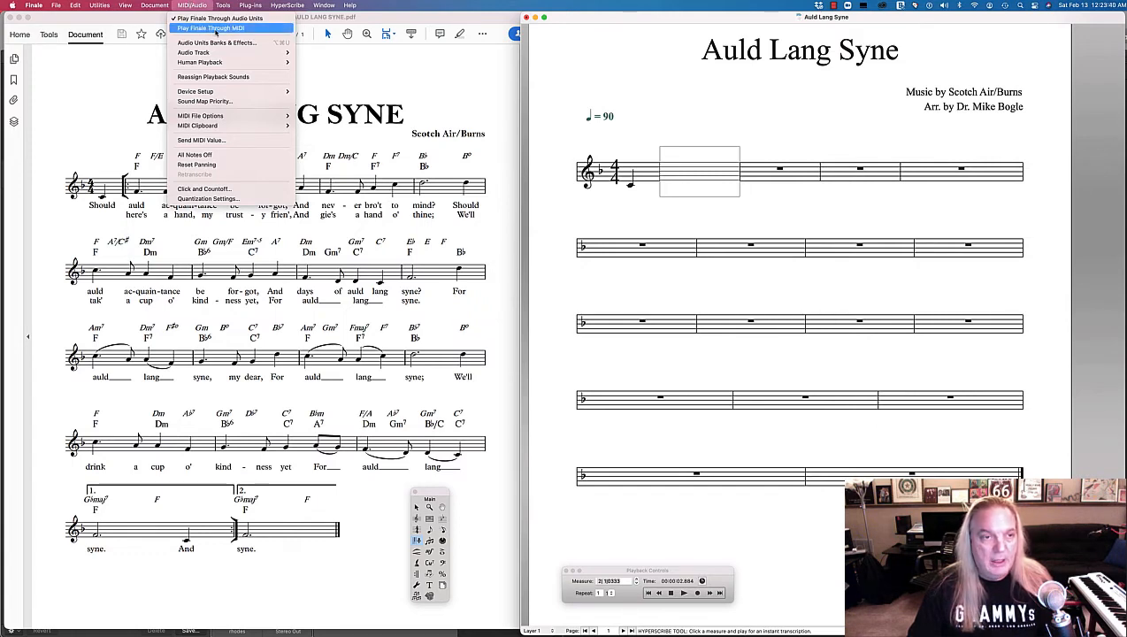
left_click(216, 29)
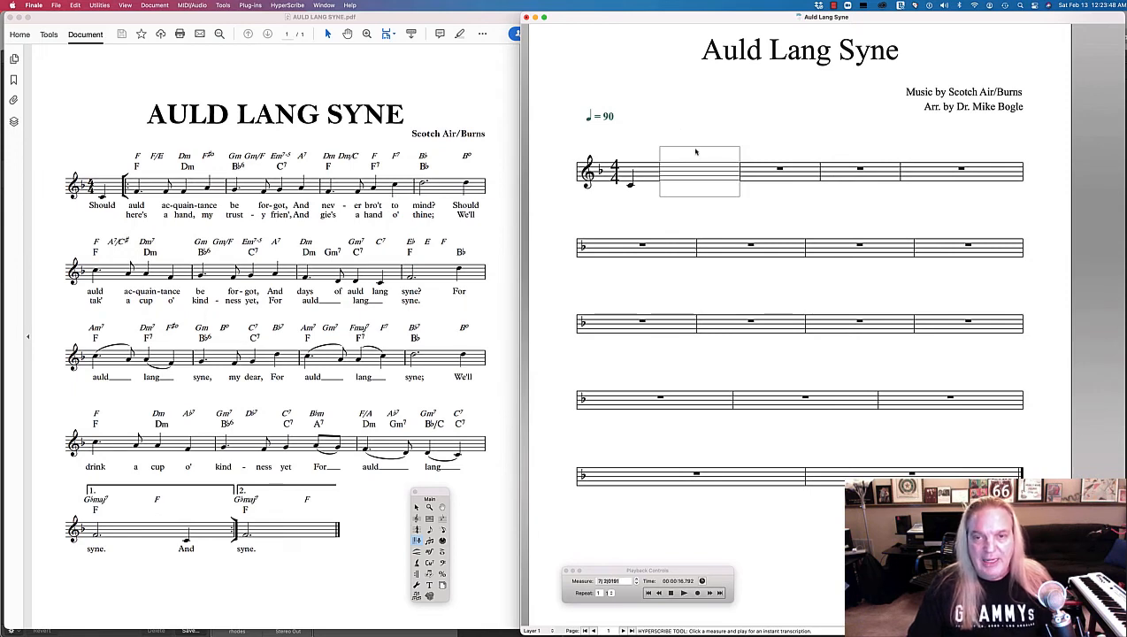
left_click(444, 530)
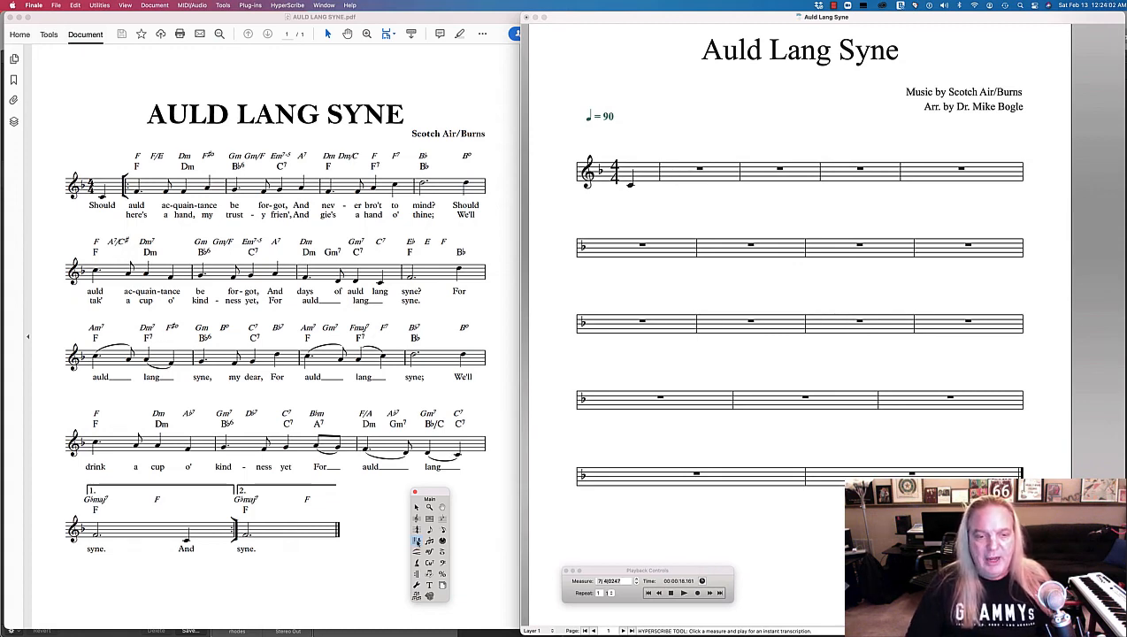
left_click(190, 6)
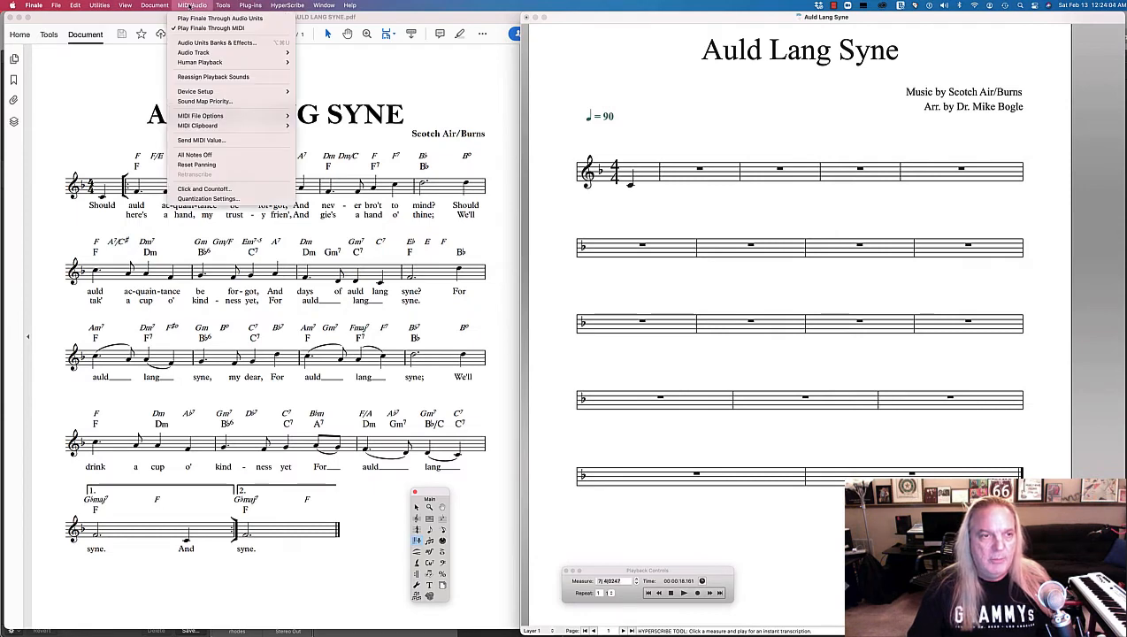
left_click(189, 6)
- Record the Auld Lang Syne melody in real time with HyperScribe from the measure after the pickup to the final measure
left_click(673, 175)
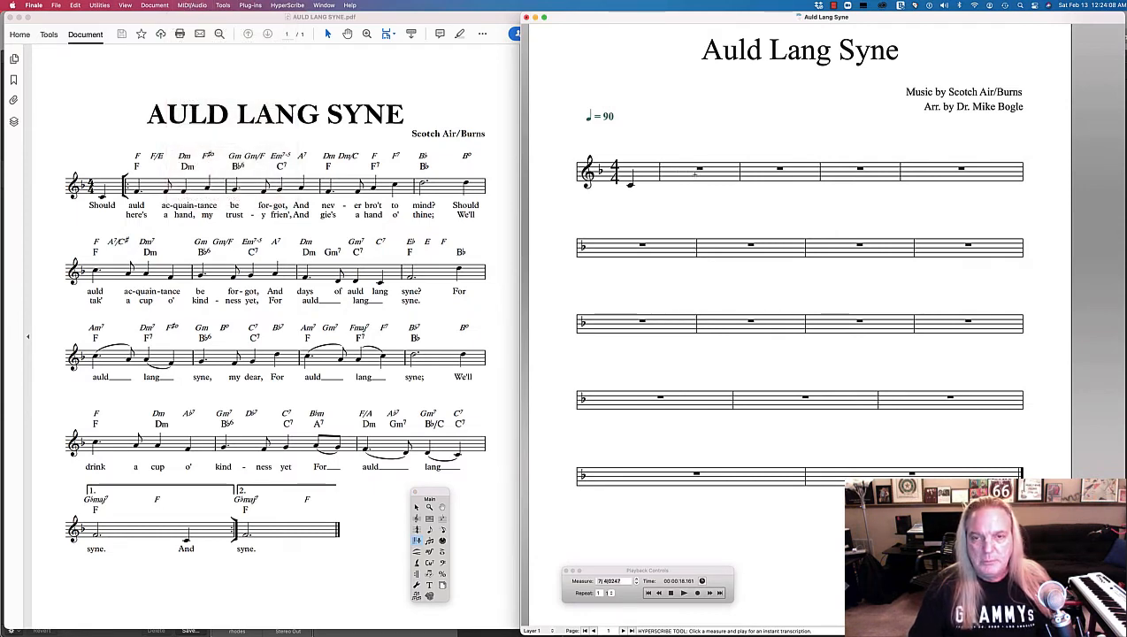
left_click(696, 174)
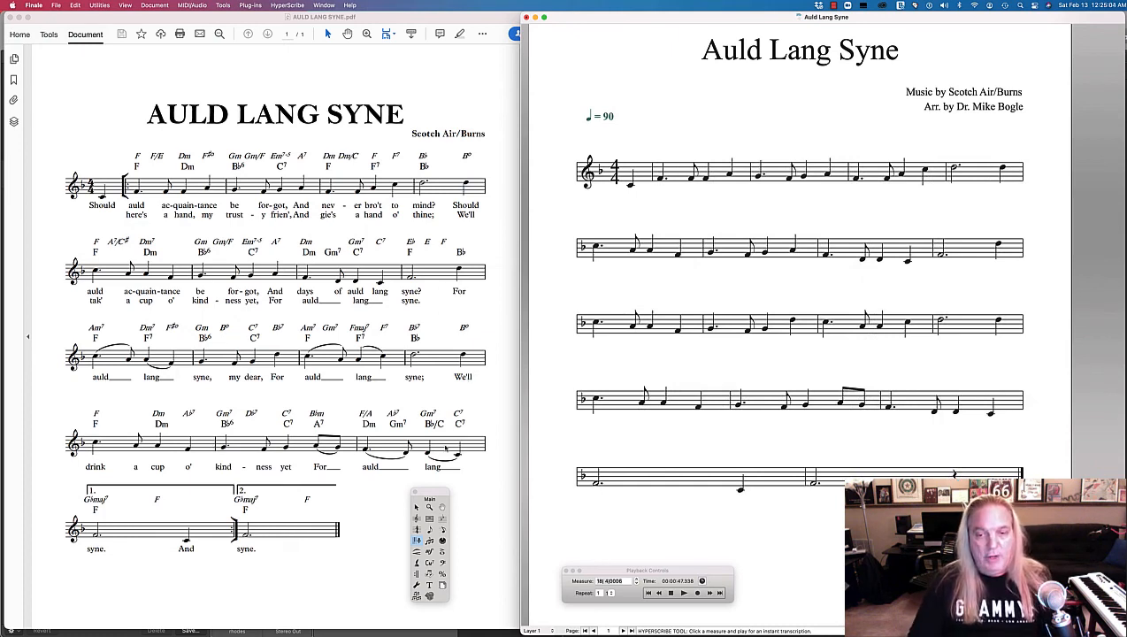
- Create a first and second ending starting at the first measure of the last system
left_click_drag(421, 487, 483, 511)
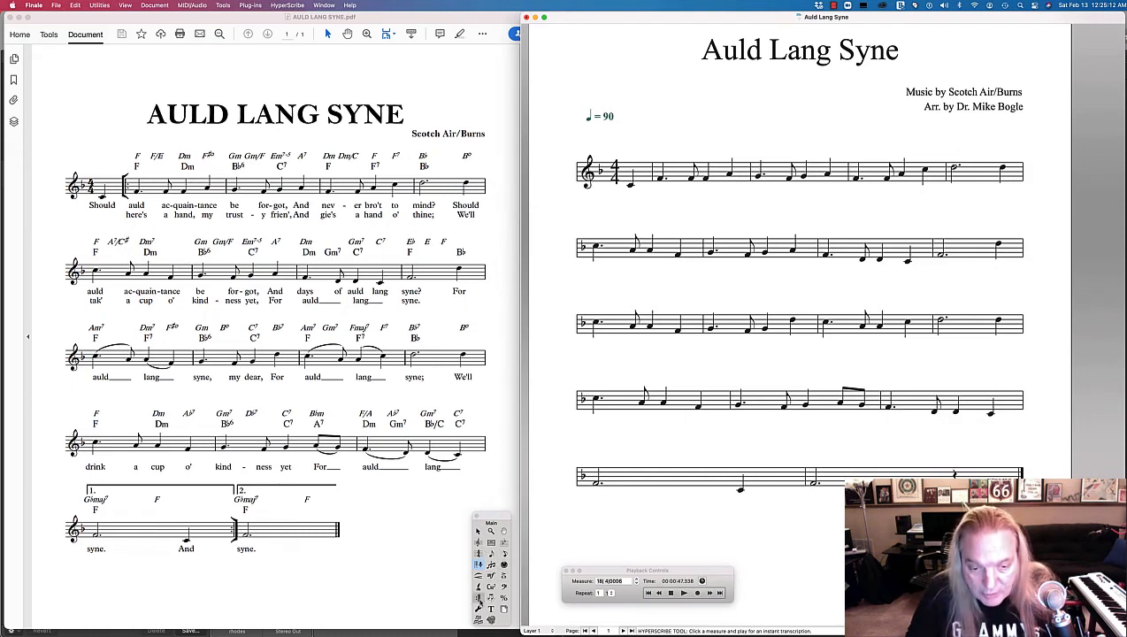
left_click(478, 597)
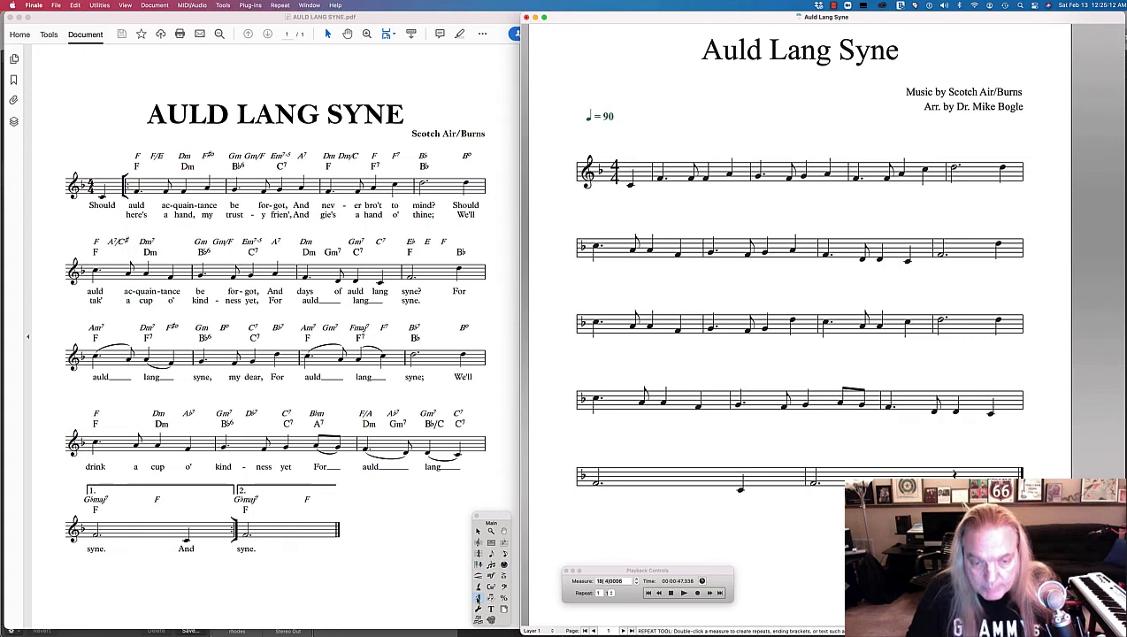
left_click(642, 482)
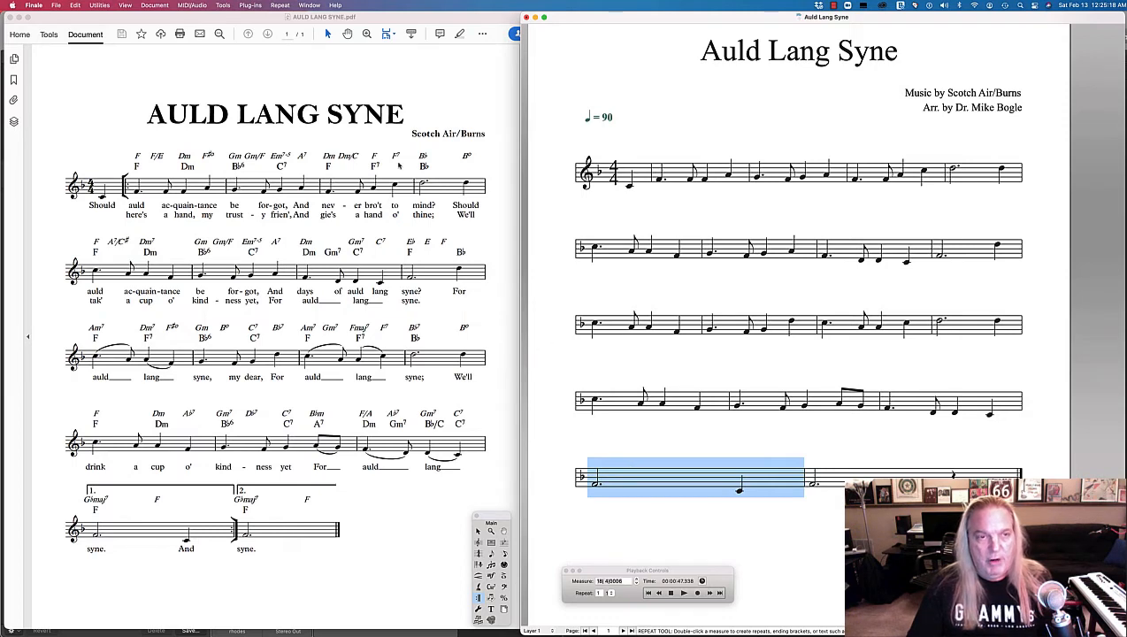
left_click(279, 5)
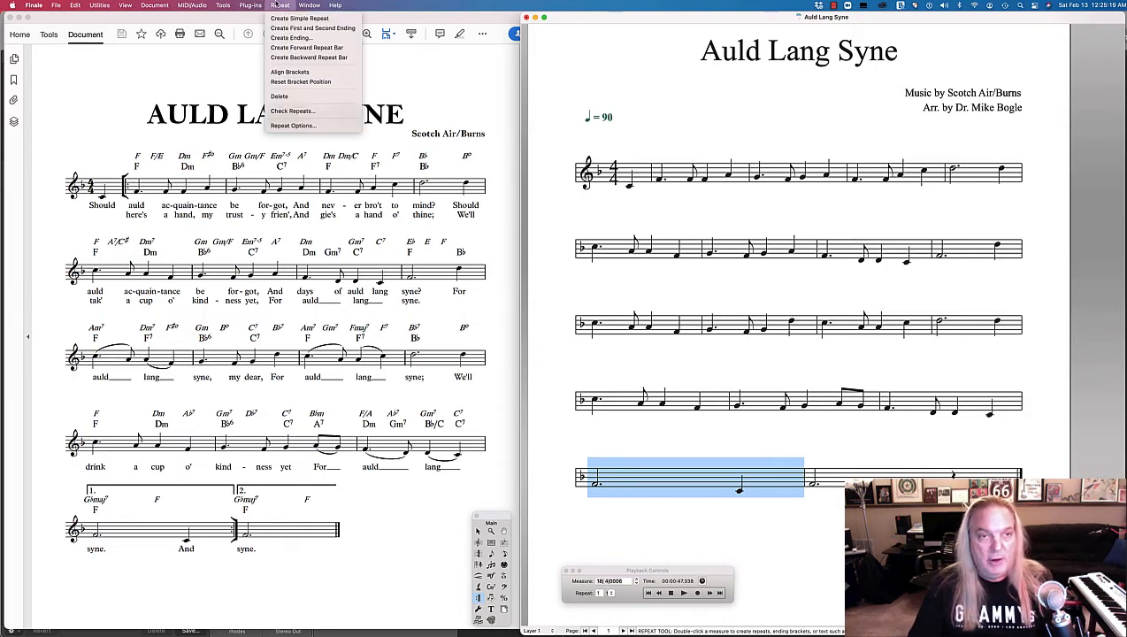
left_click(291, 30)
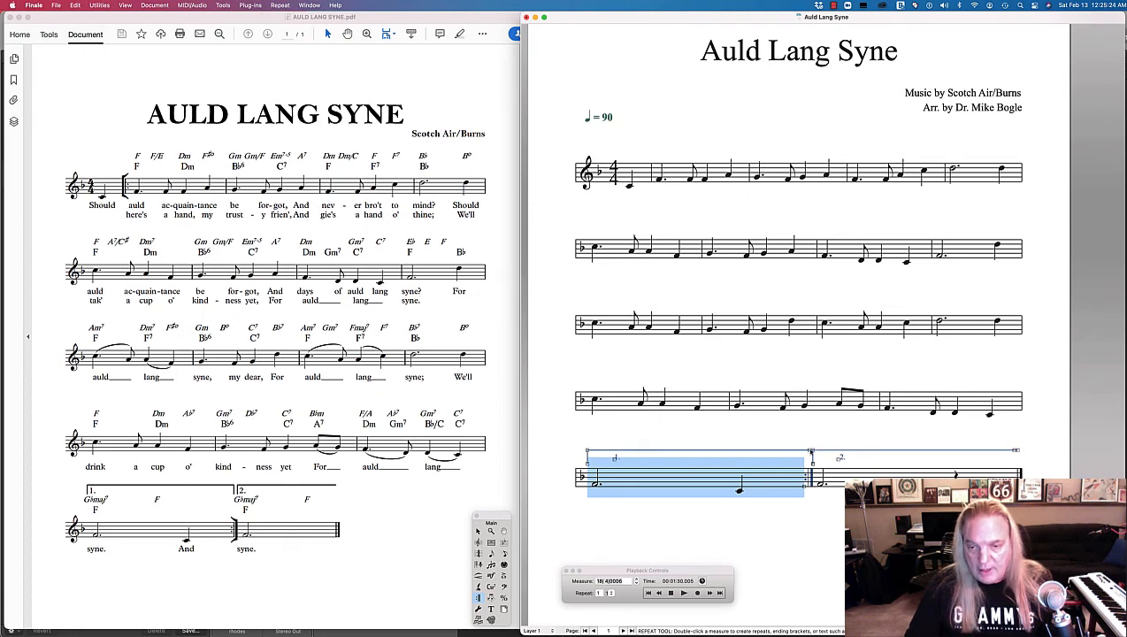
- Raise the first-ending bracket higher above the staff and move its "1." into the bracket's starting corner
left_click_drag(810, 451, 806, 440)
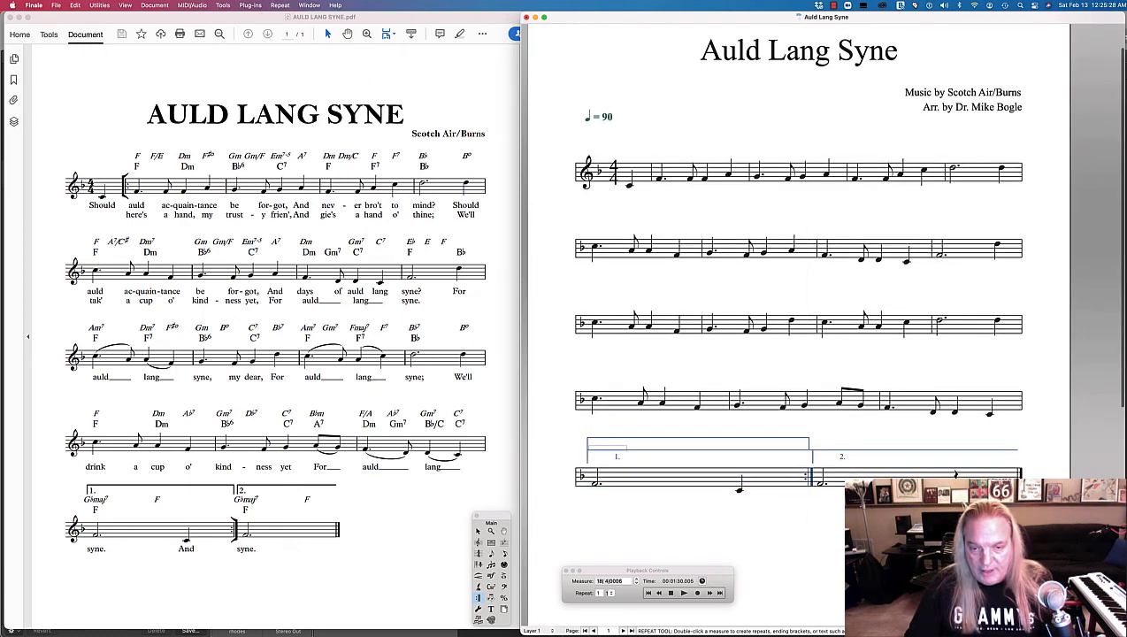
left_click_drag(586, 452, 809, 443)
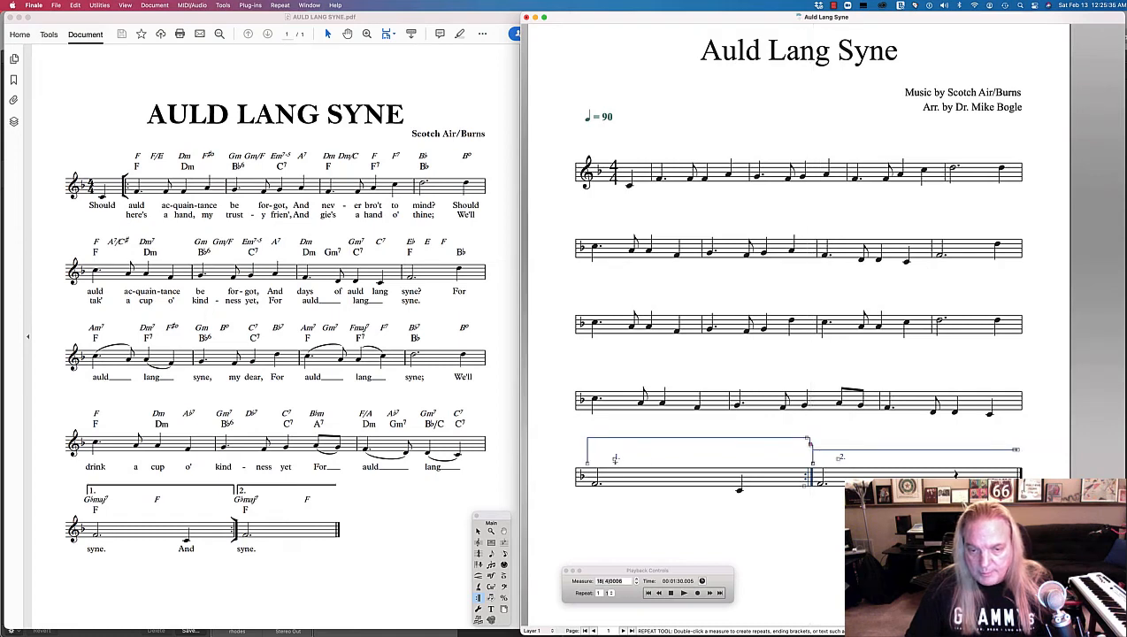
left_click_drag(614, 459, 589, 446)
left_click_drag(808, 441, 812, 445)
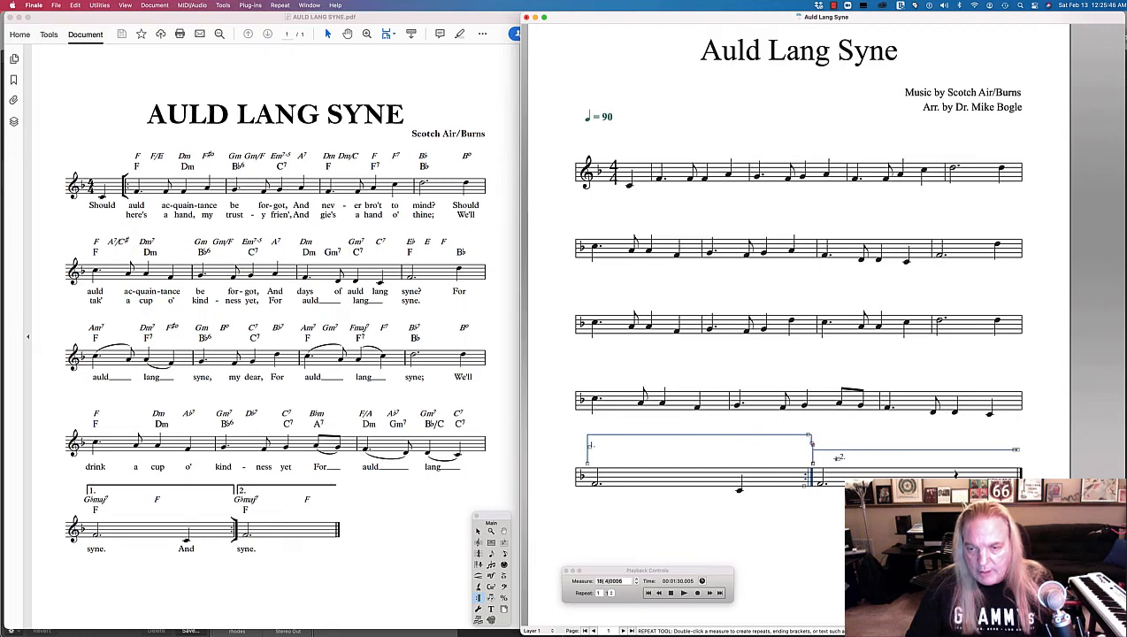
- Level the second-ending bracket with the first, with both ending numbers tucked into their starting corners, and save the score
left_click_drag(1014, 451, 1007, 433)
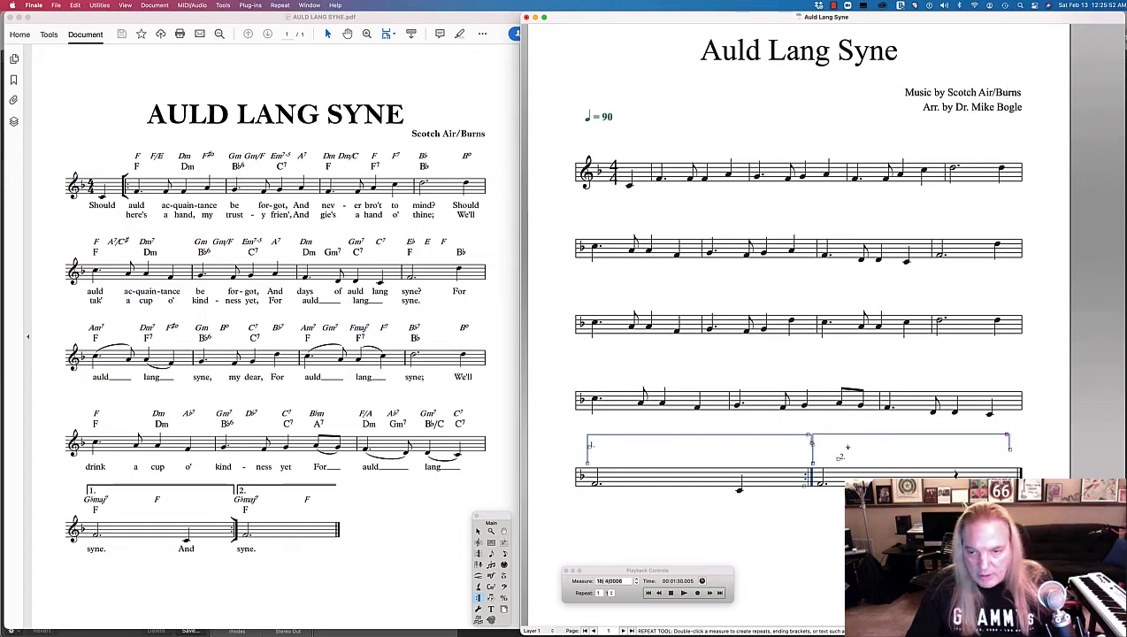
mouse_move(812, 442)
left_mouse_down()
mouse_move(827, 445)
mouse_move(817, 444)
left_mouse_up()
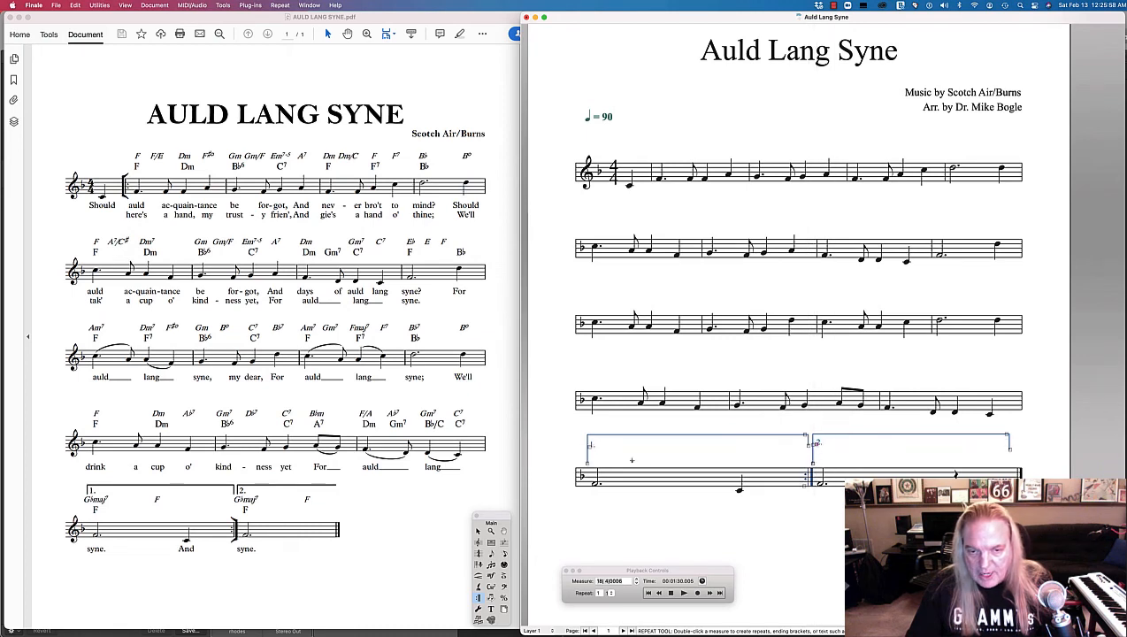
left_click_drag(588, 446, 590, 444)
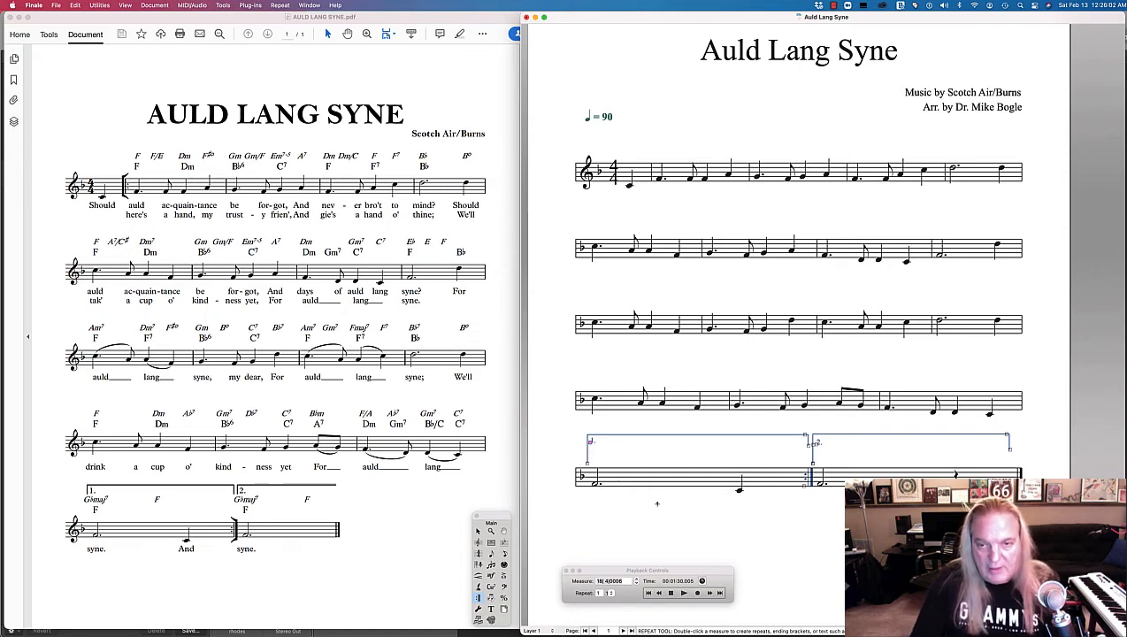
key("super+s")
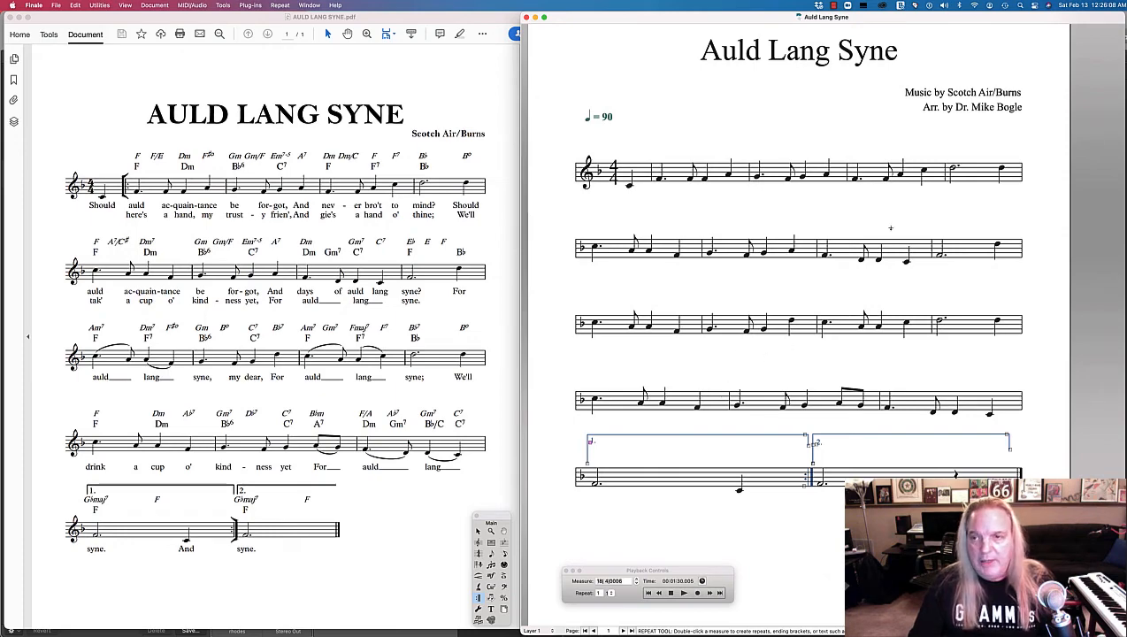
- Enter the lyrics "Should auld ac-quain-tance" under the pickup note and the first full measure
scroll(889, 228, "down", 5)
scroll(890, 228, "up", 8)
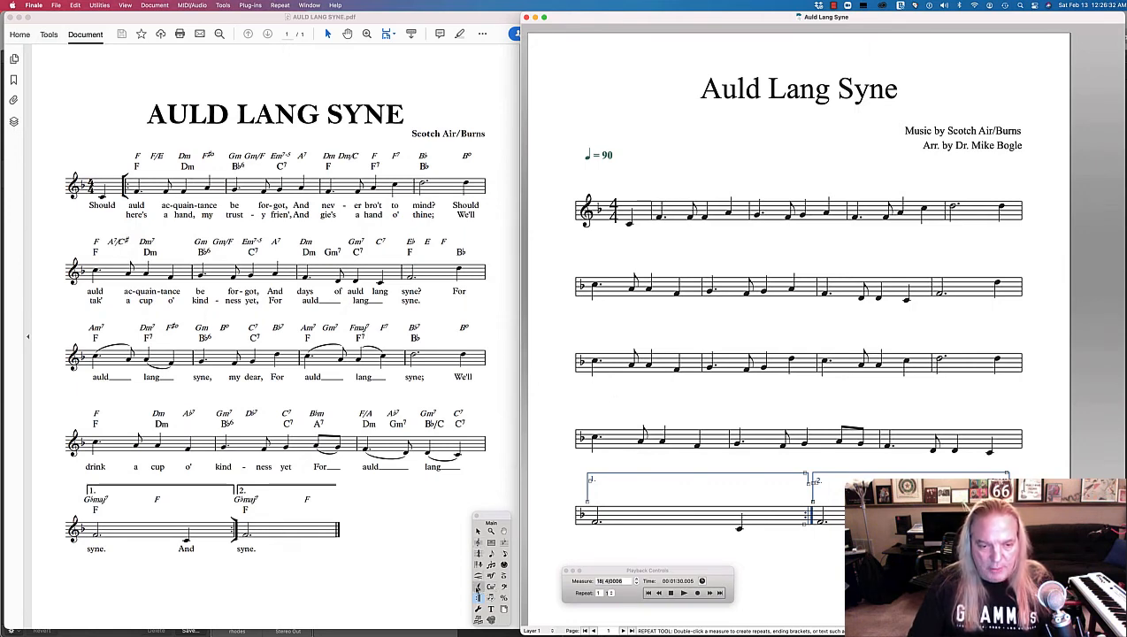
left_click(477, 587)
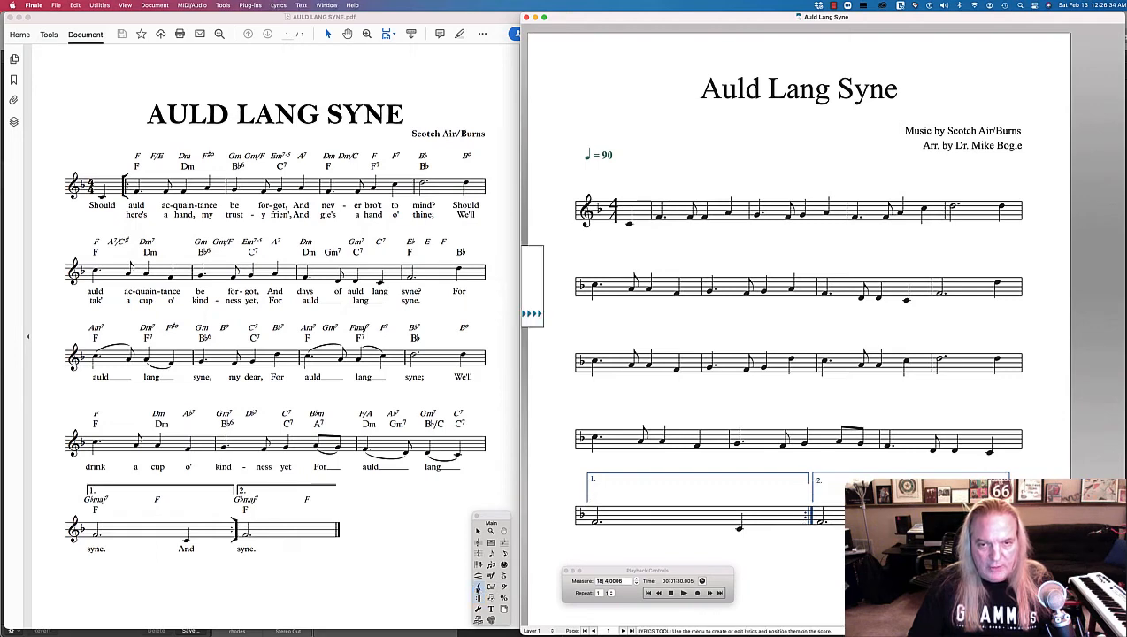
left_click(628, 224)
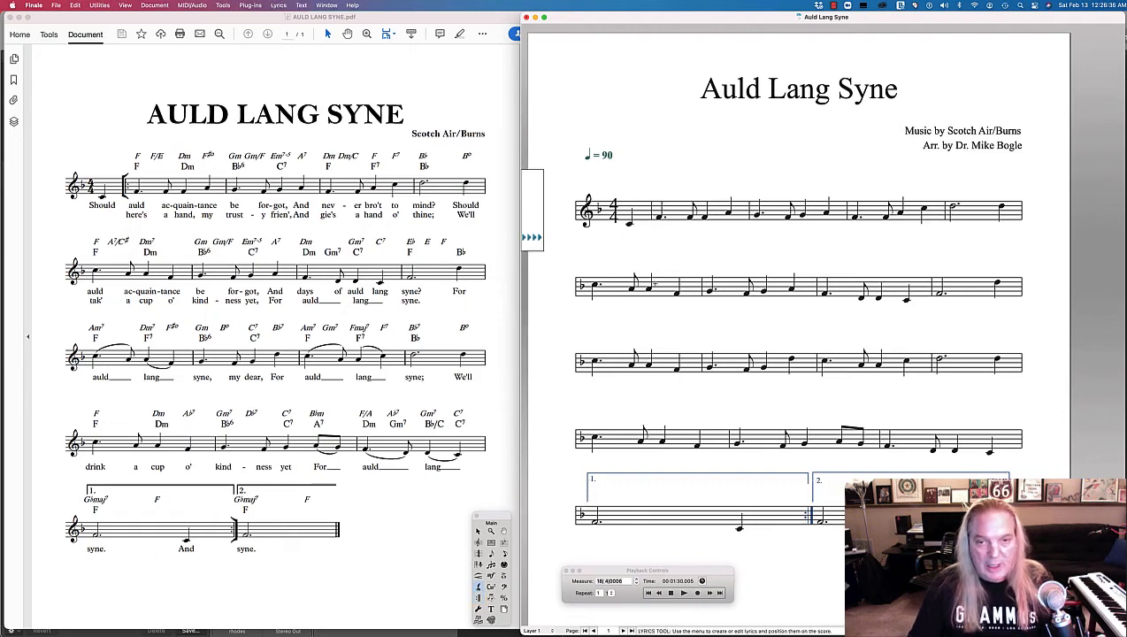
type("Should")
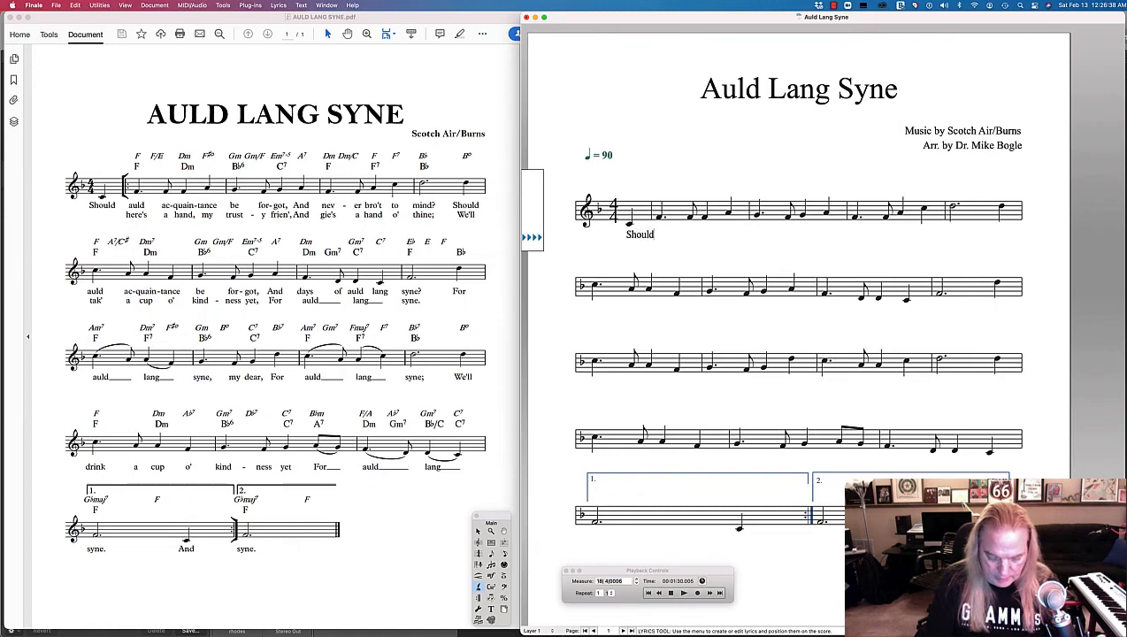
key("space")
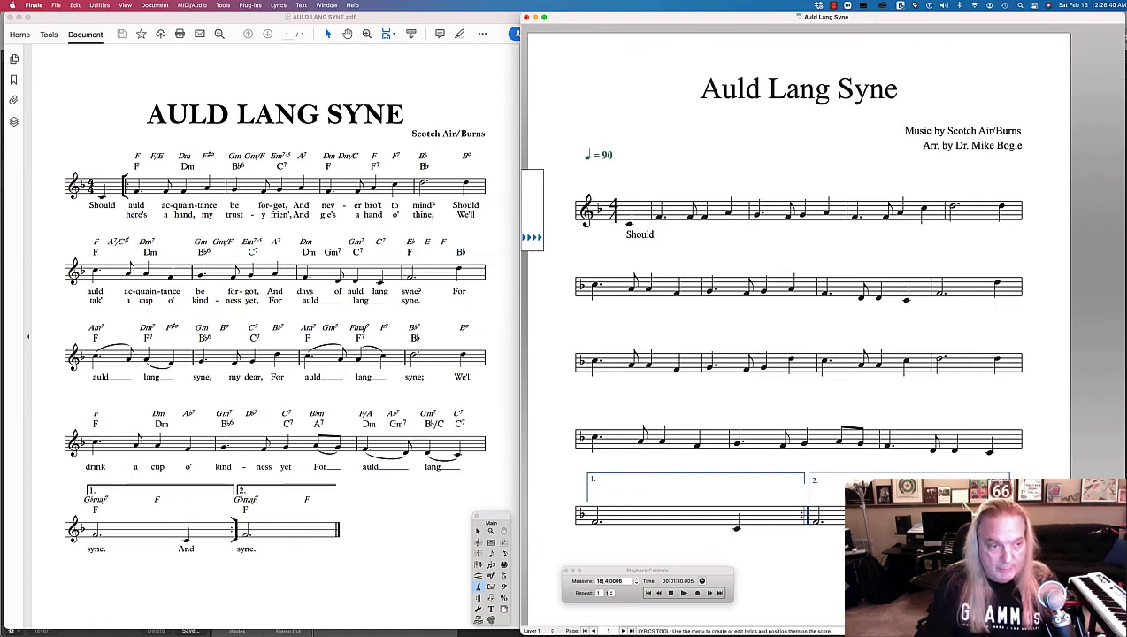
type("auld a")
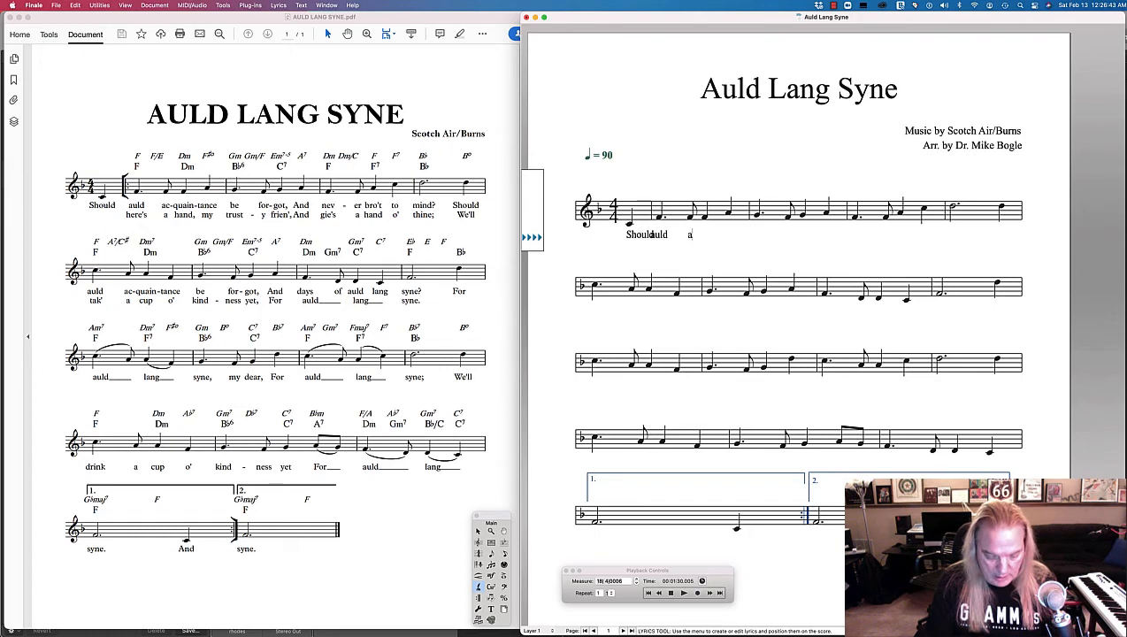
key("space")
type("ac")
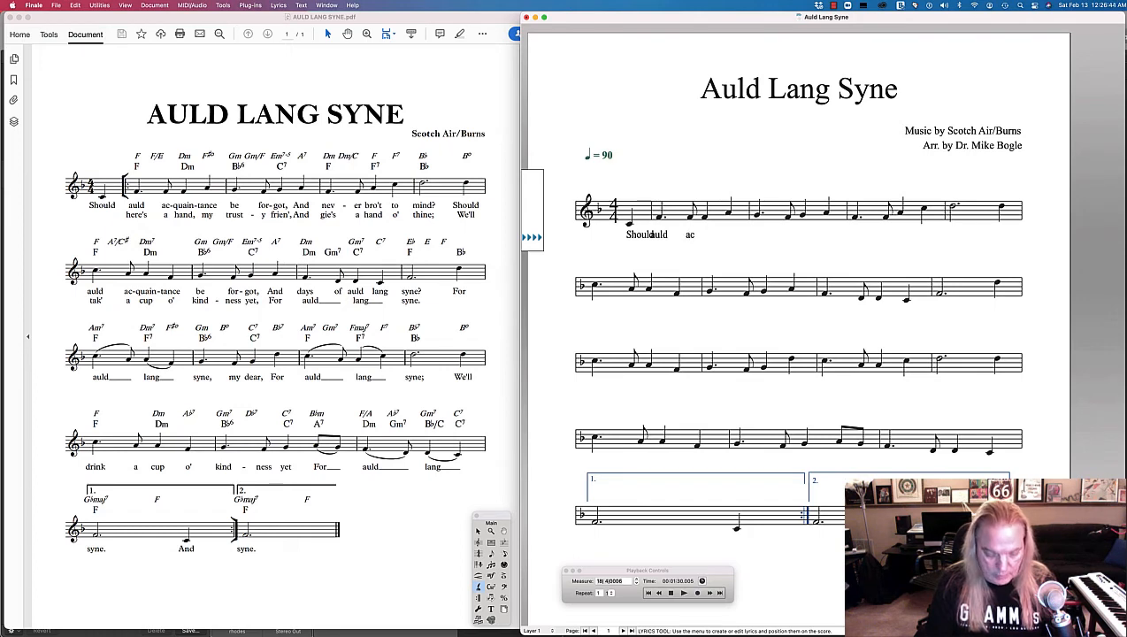
type("quain")
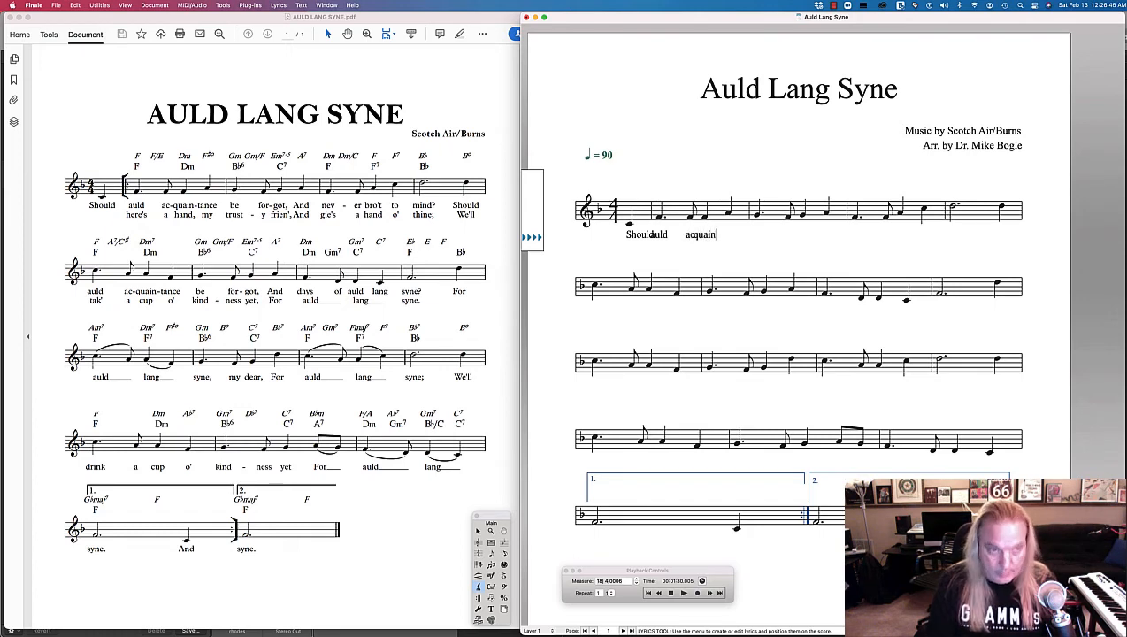
type("t")
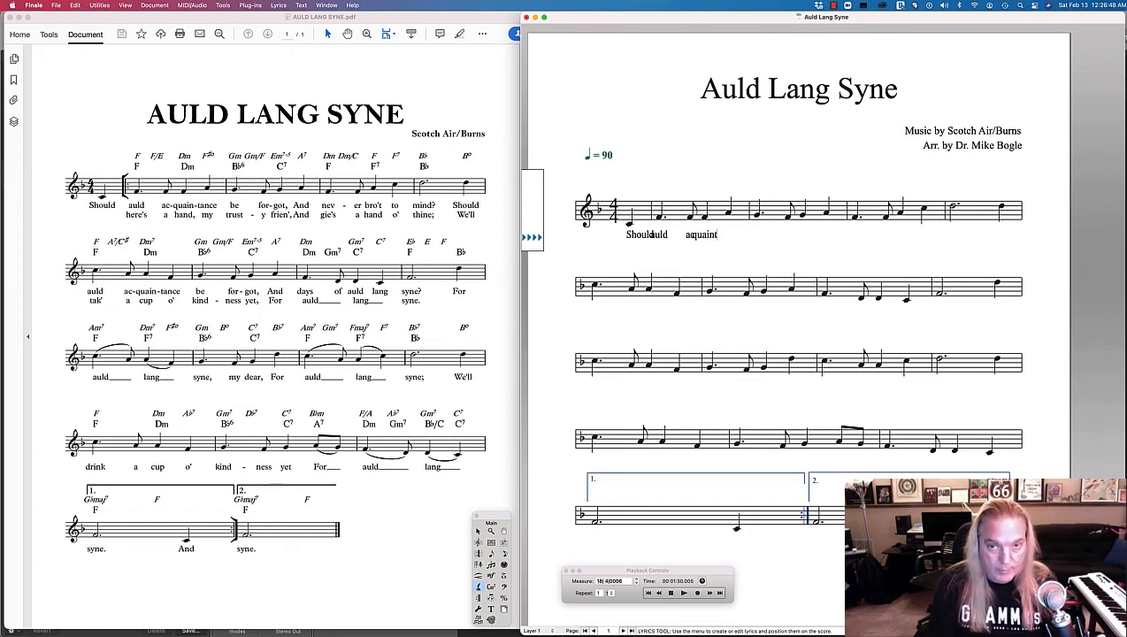
key("BackSpace")
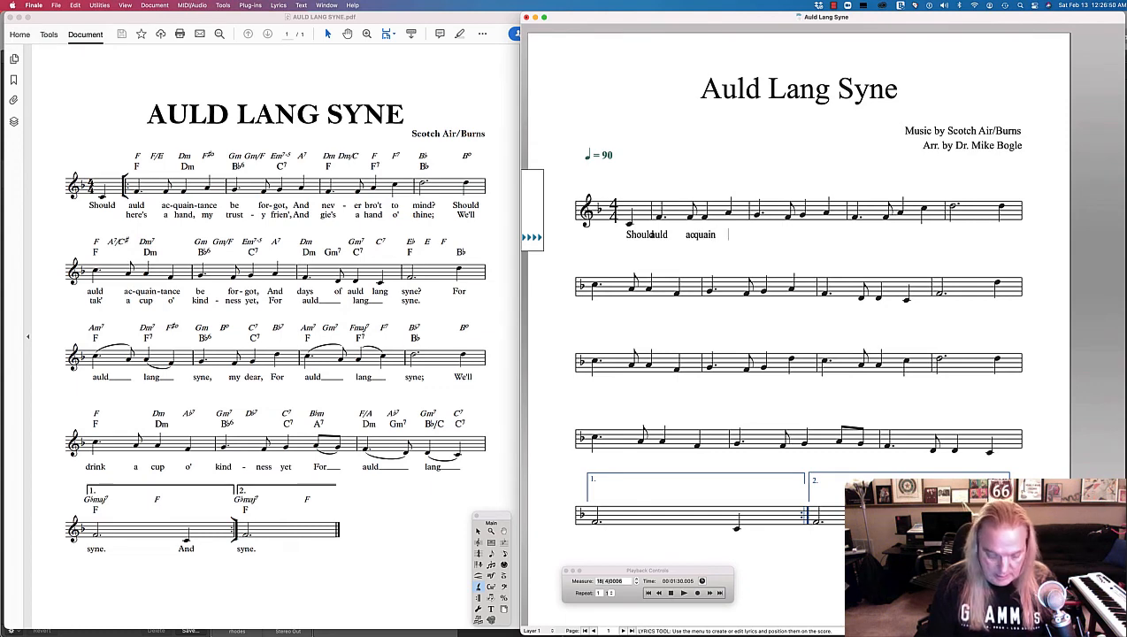
type("-tance")
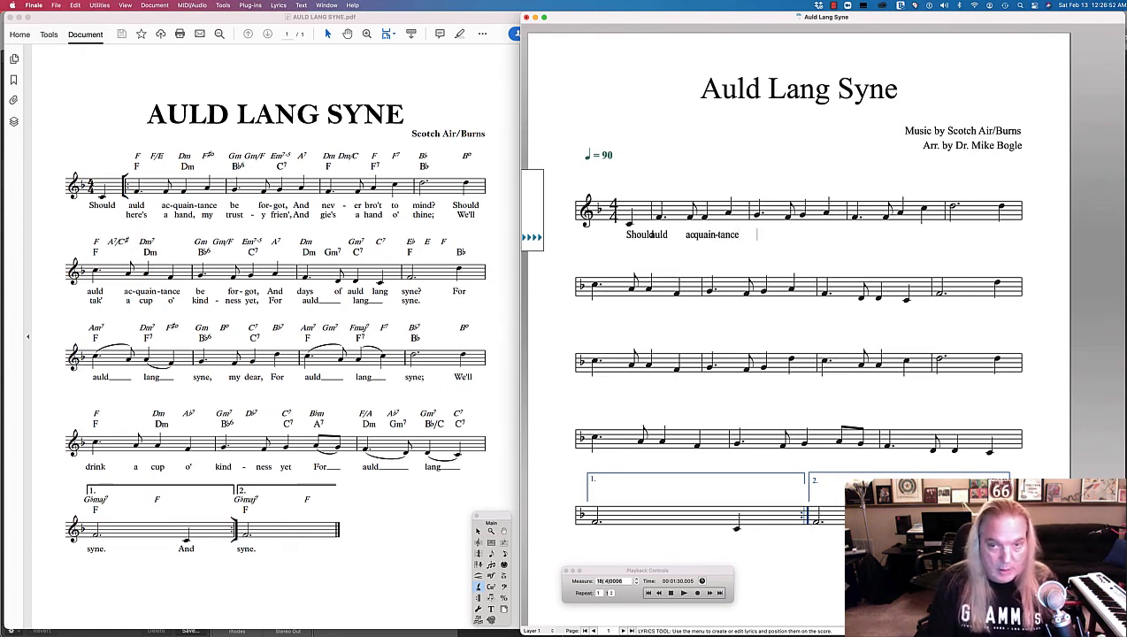
- Enter the lyrics "be for-got, and" under the second full measure of the first system
type("be")
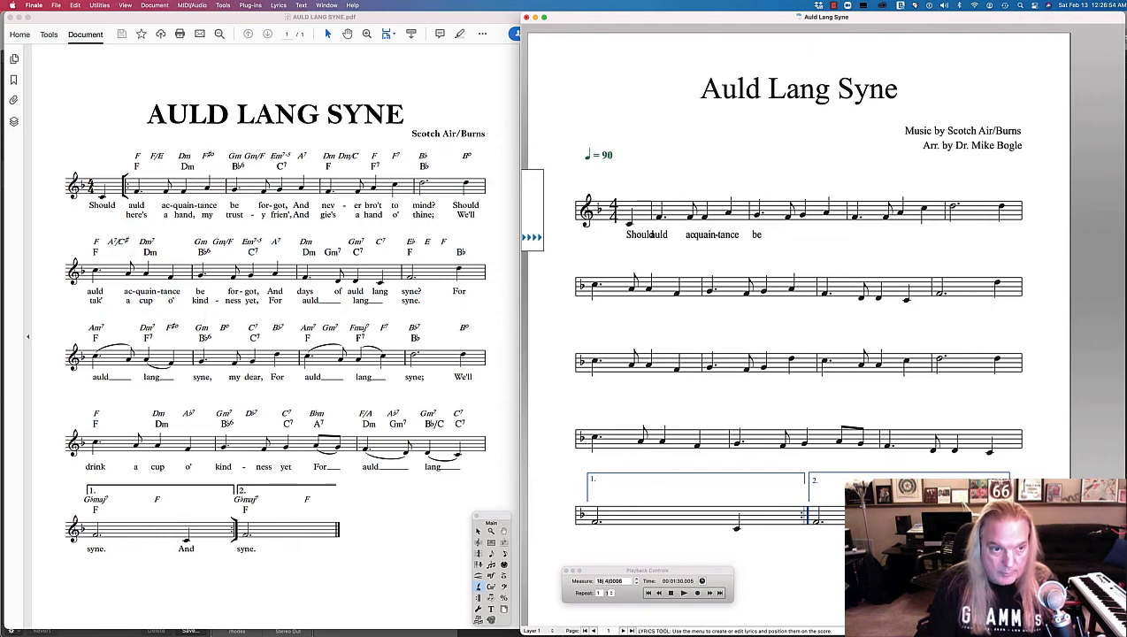
type(" for got")
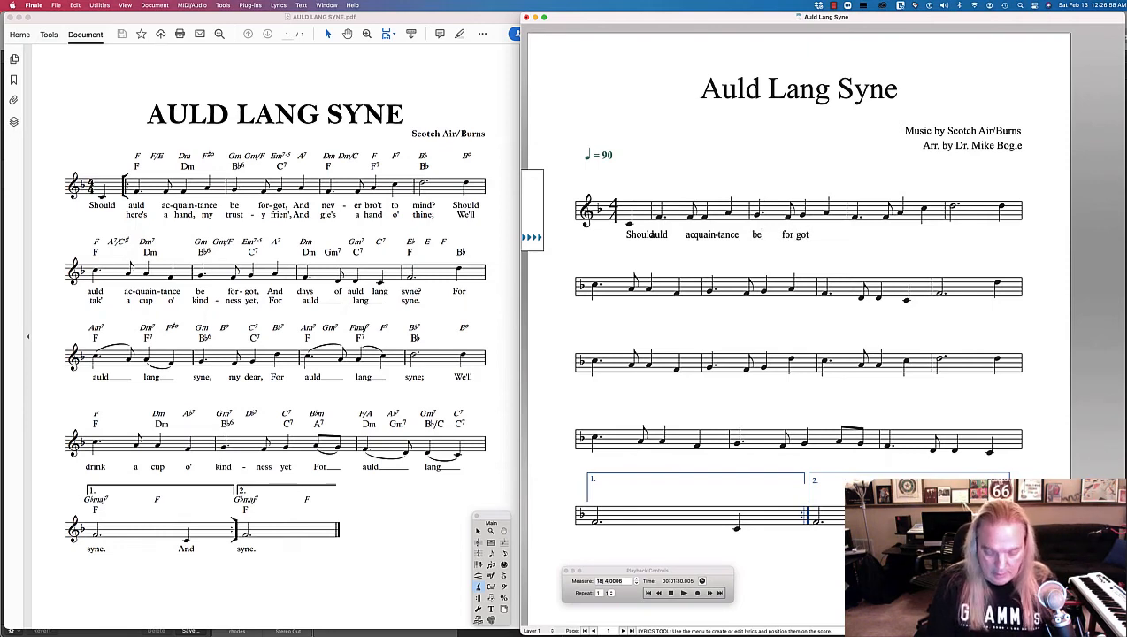
key("BackSpace")
key("BackSpace")
key("BackSpace")
key("BackSpace")
type("-got, and ")
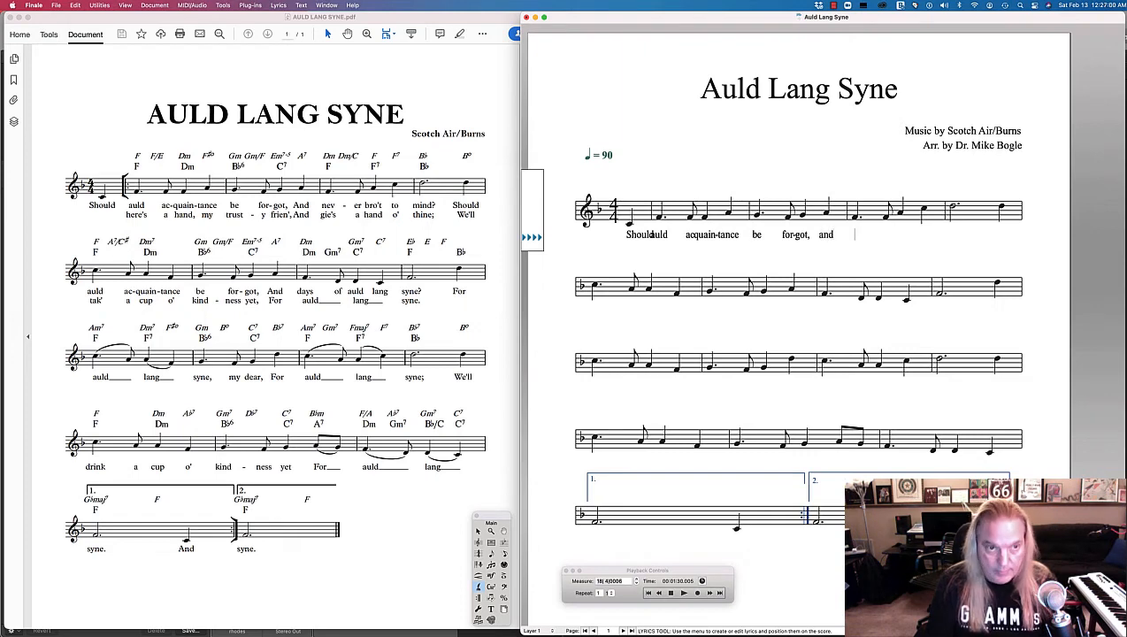
- Enter the lyrics "ne-ver bro't to mind? Should" under the last two measures of the first system
type("ne")
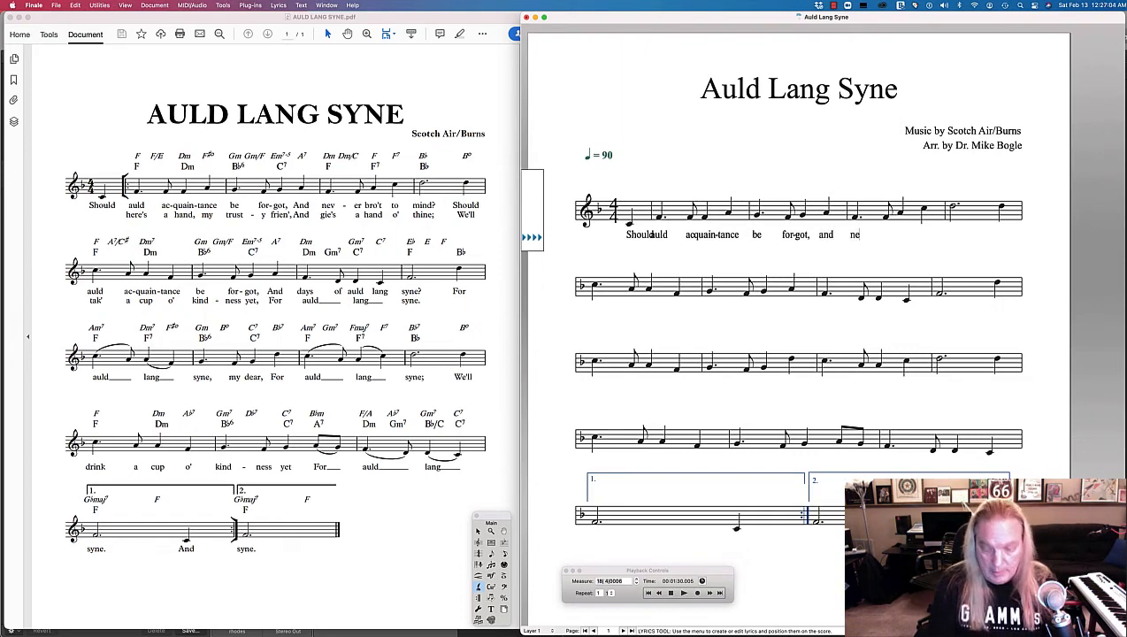
type(" - ver")
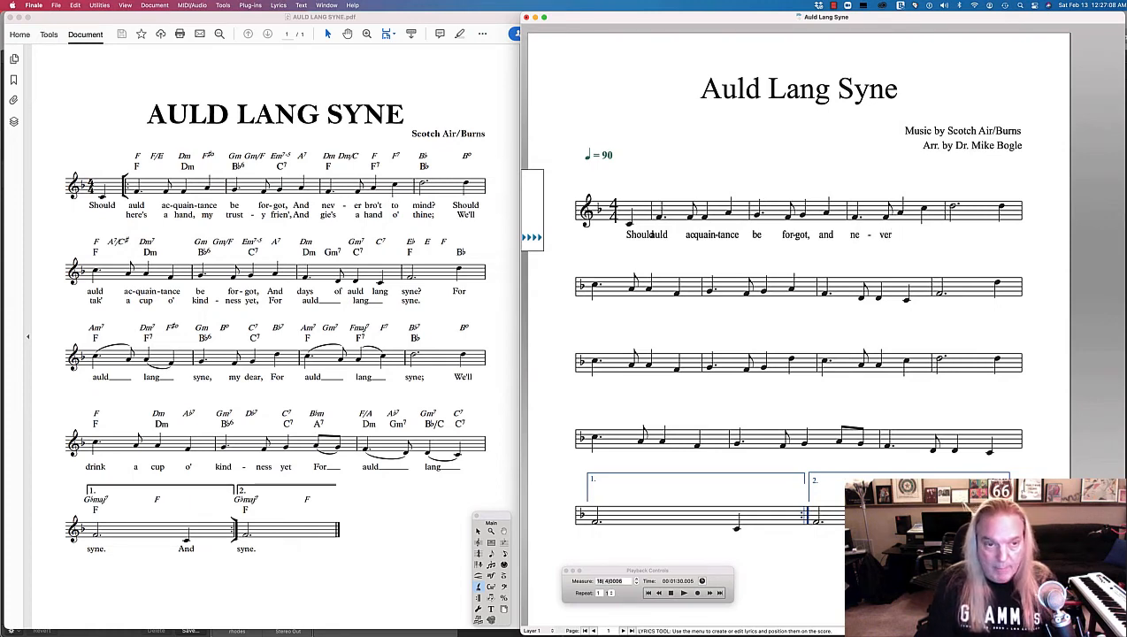
type(" bro't")
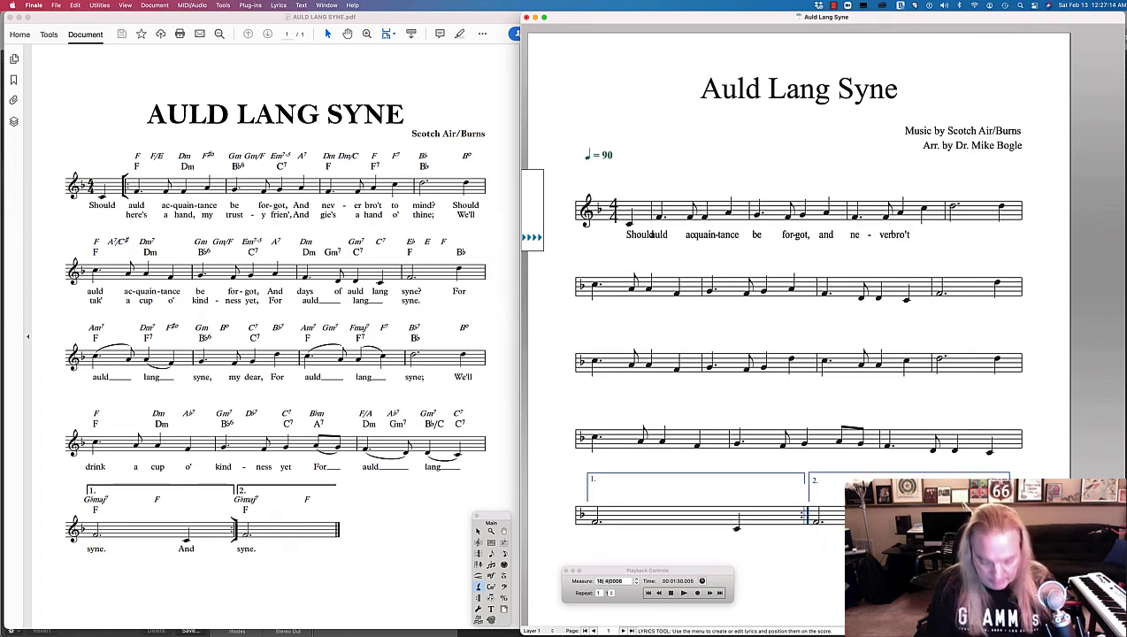
type(" to min")
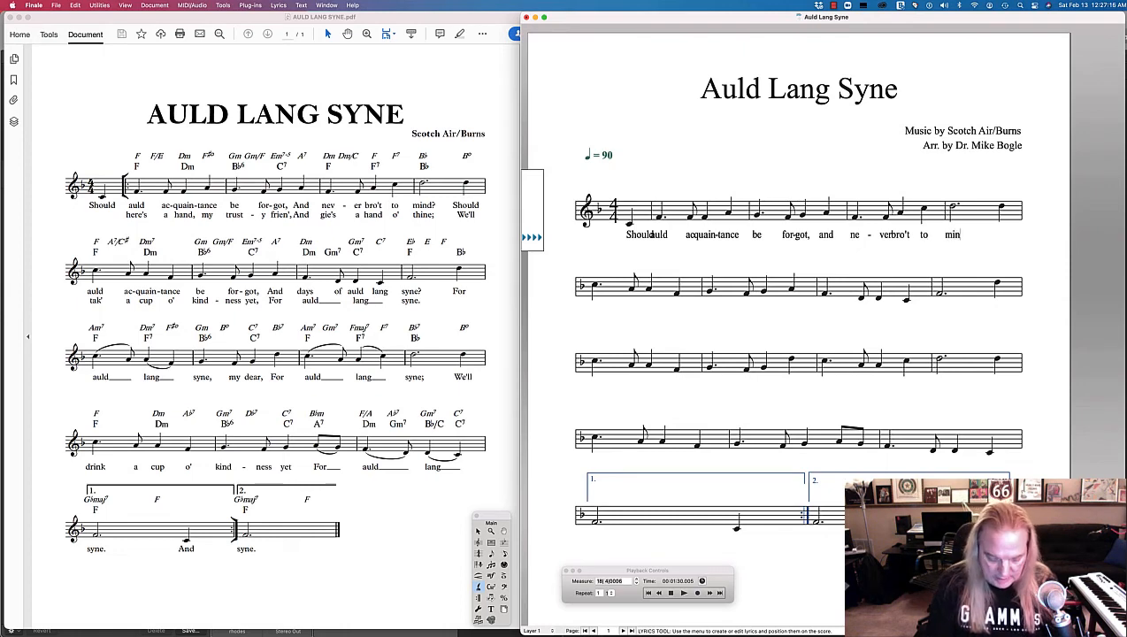
type("d")
type("?")
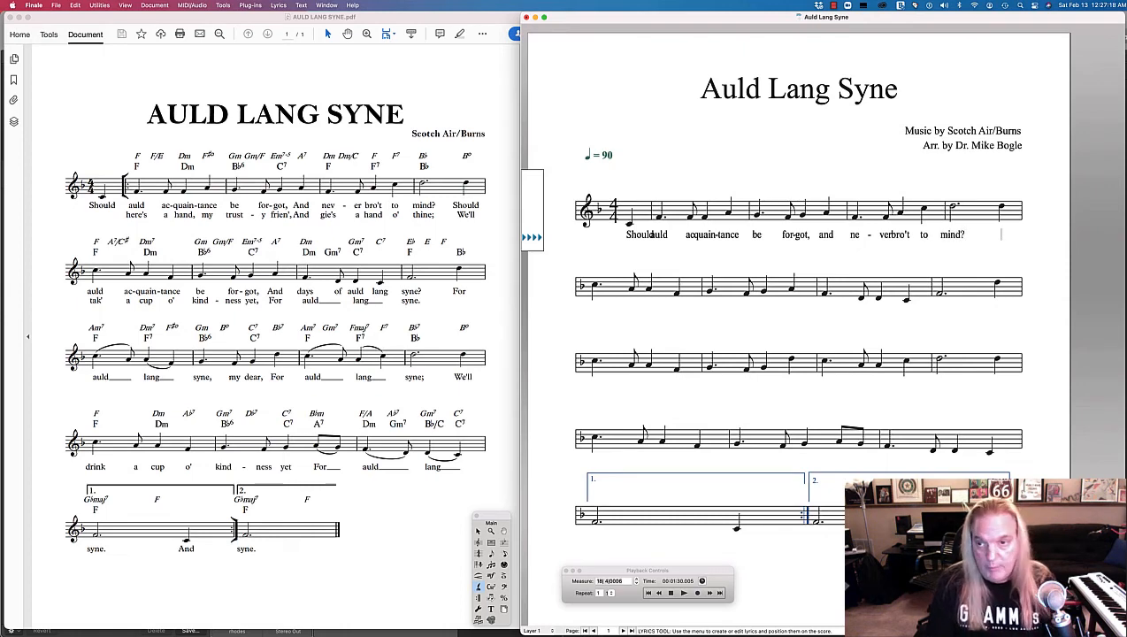
type(" Shold")
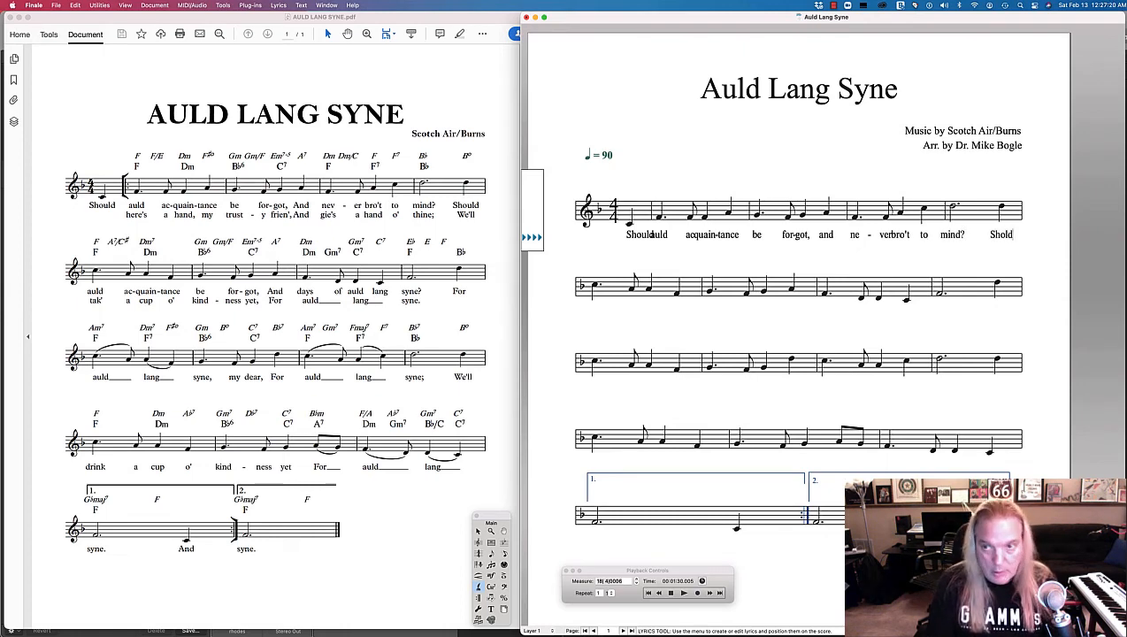
key("BackSpace")
key("BackSpace")
type("uld")
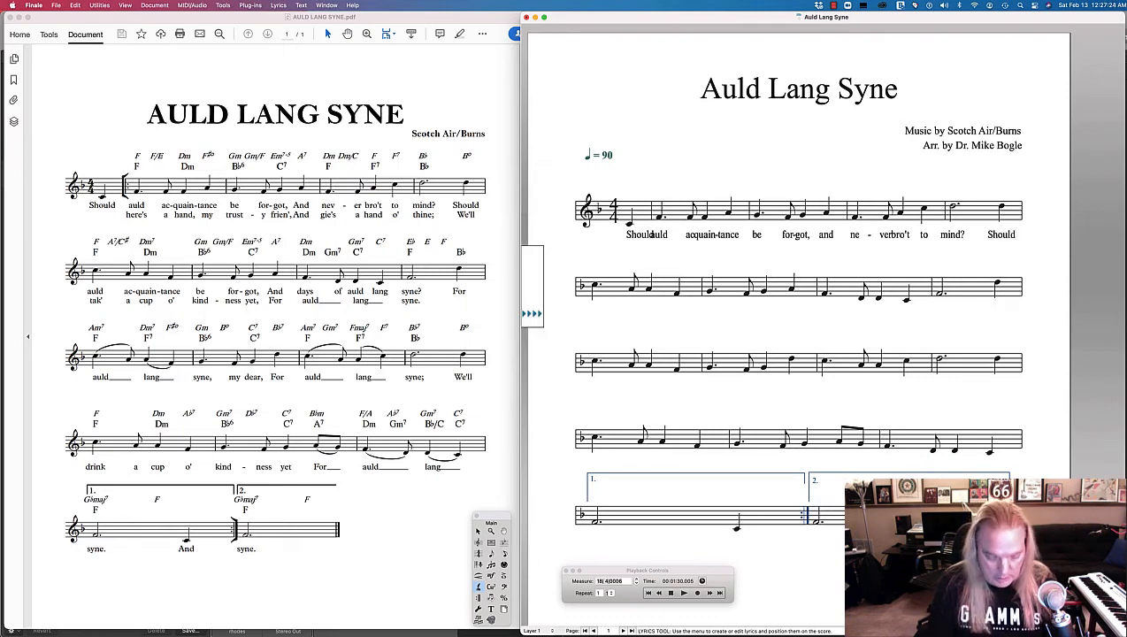
- Enter the lyrics "auld ac-quain-tance be for-got and" under the first two measures of the second system
type("auld")
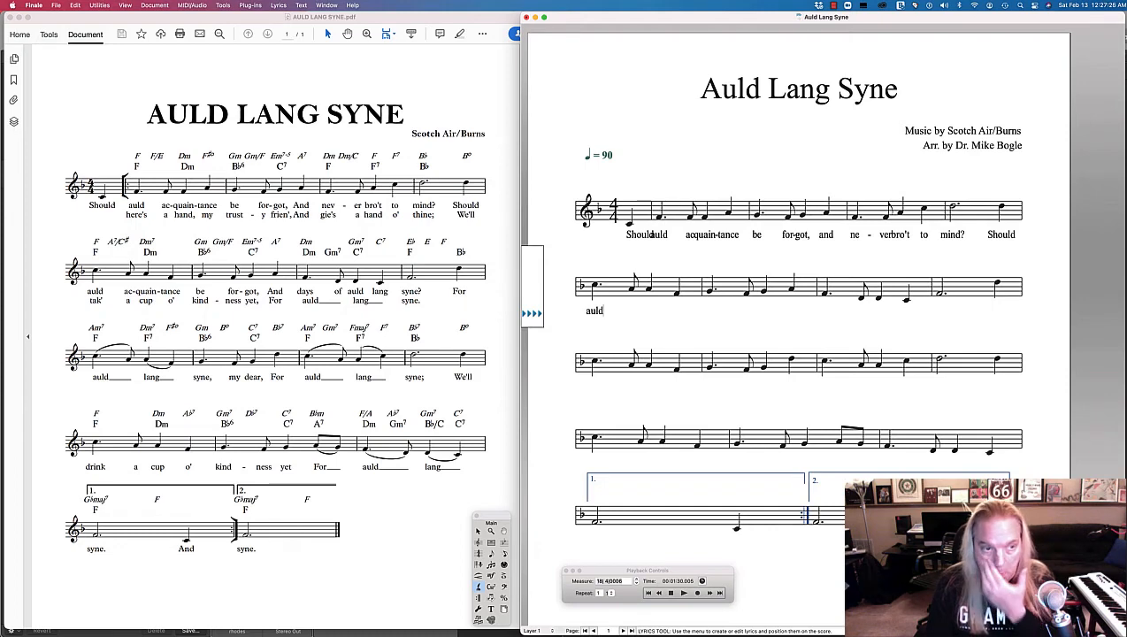
type(" ac")
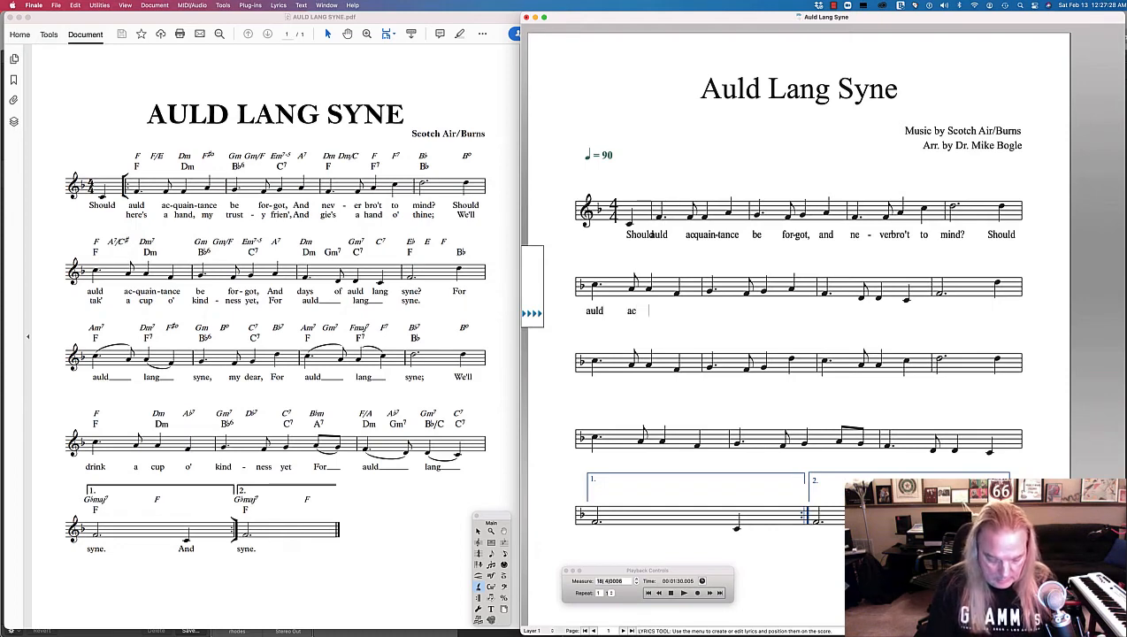
type("quain")
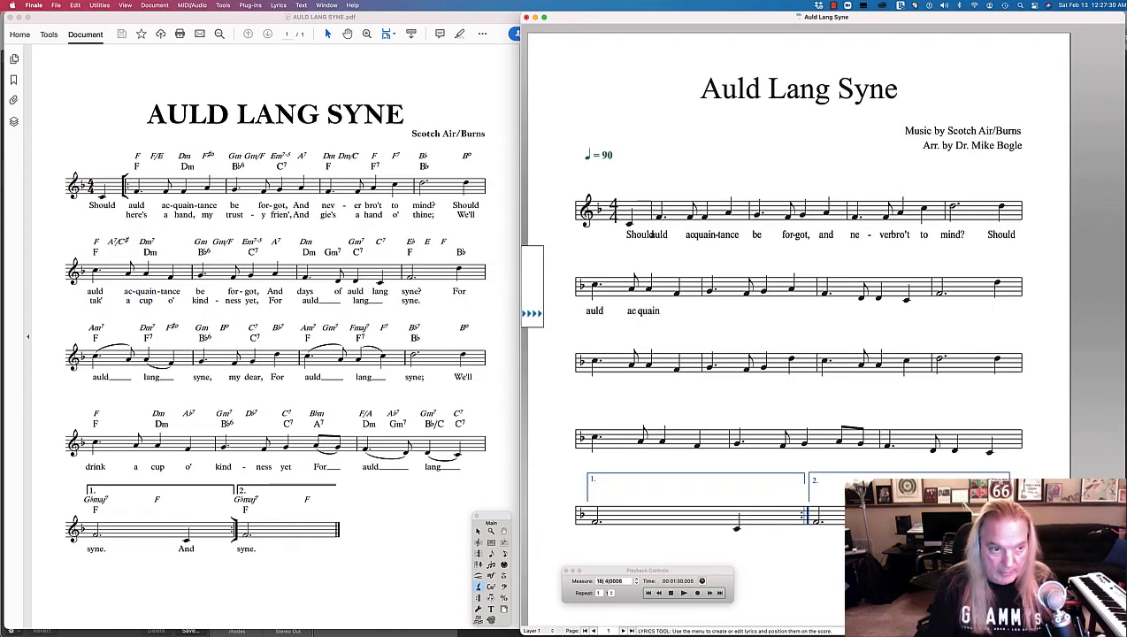
type("-tance")
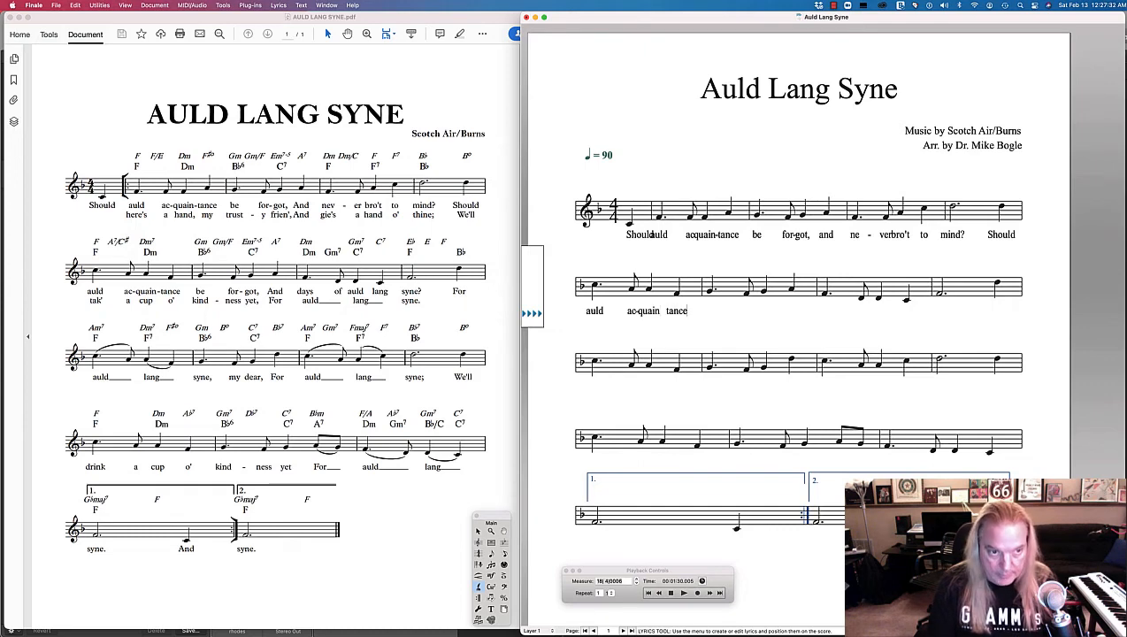
type(" be")
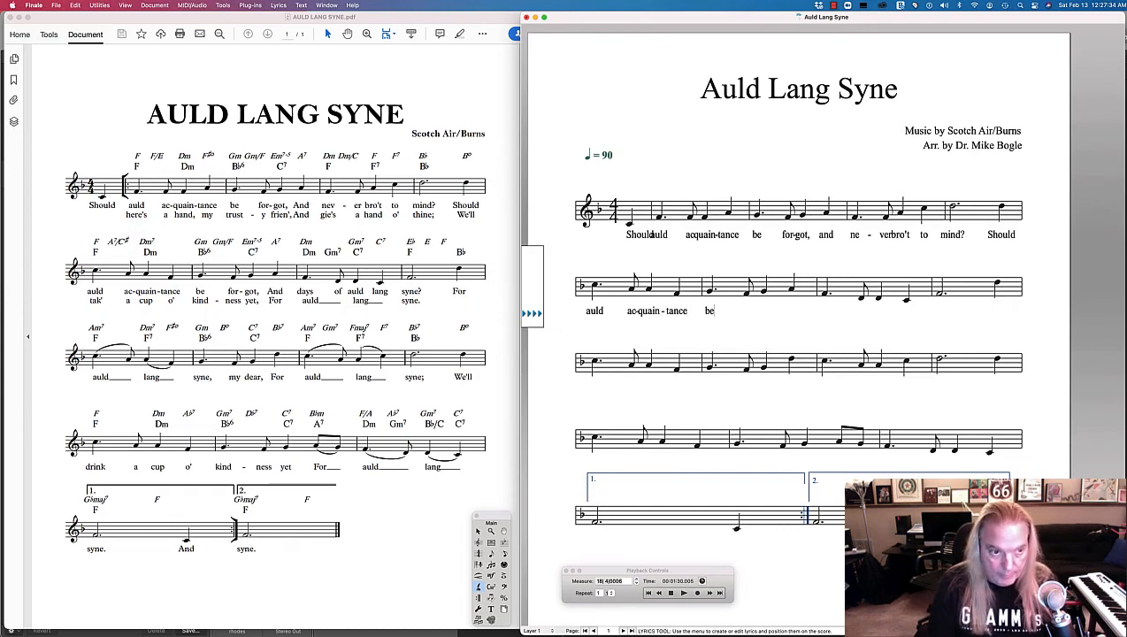
type(" for-got")
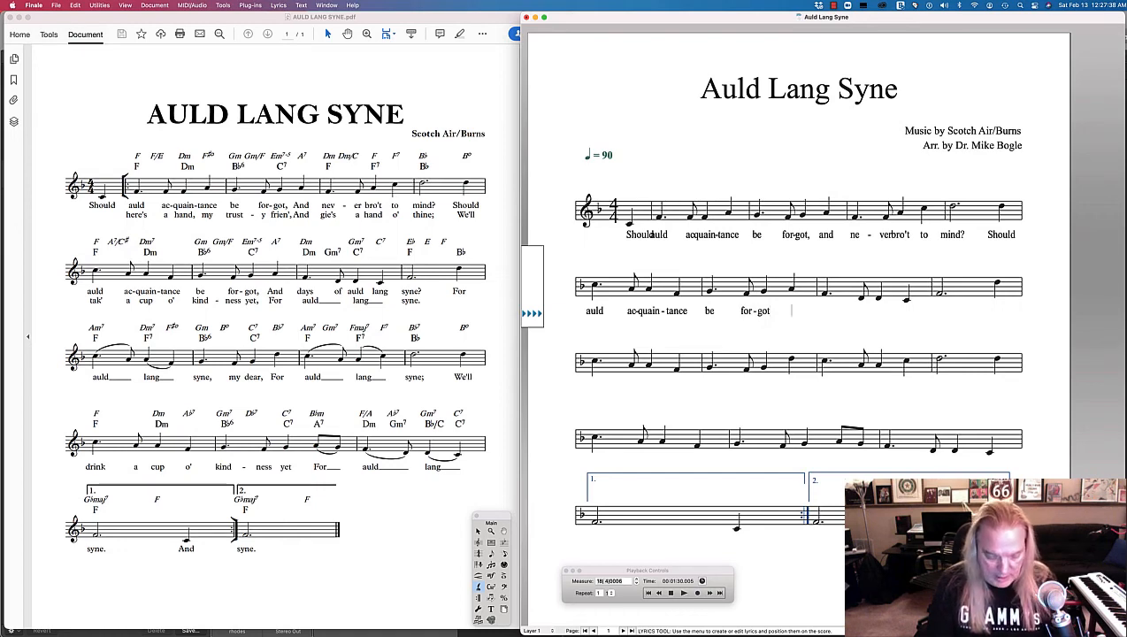
type("and ")
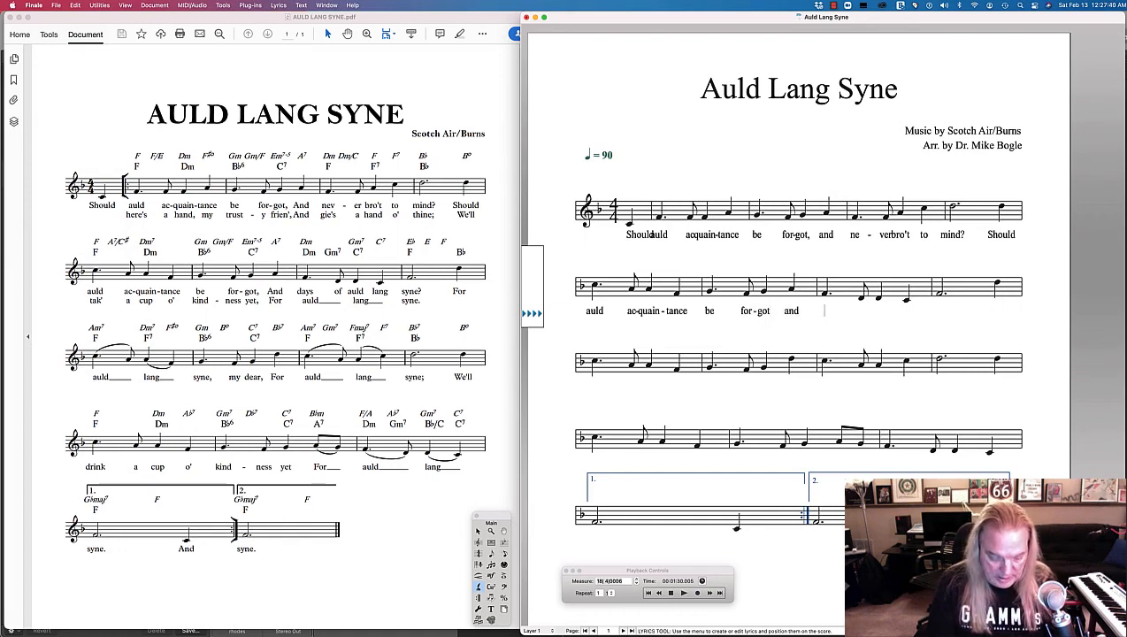
- Enter the lyrics "days of auld lang syne? For" under the last two measures of the second system
type("days")
type("o")
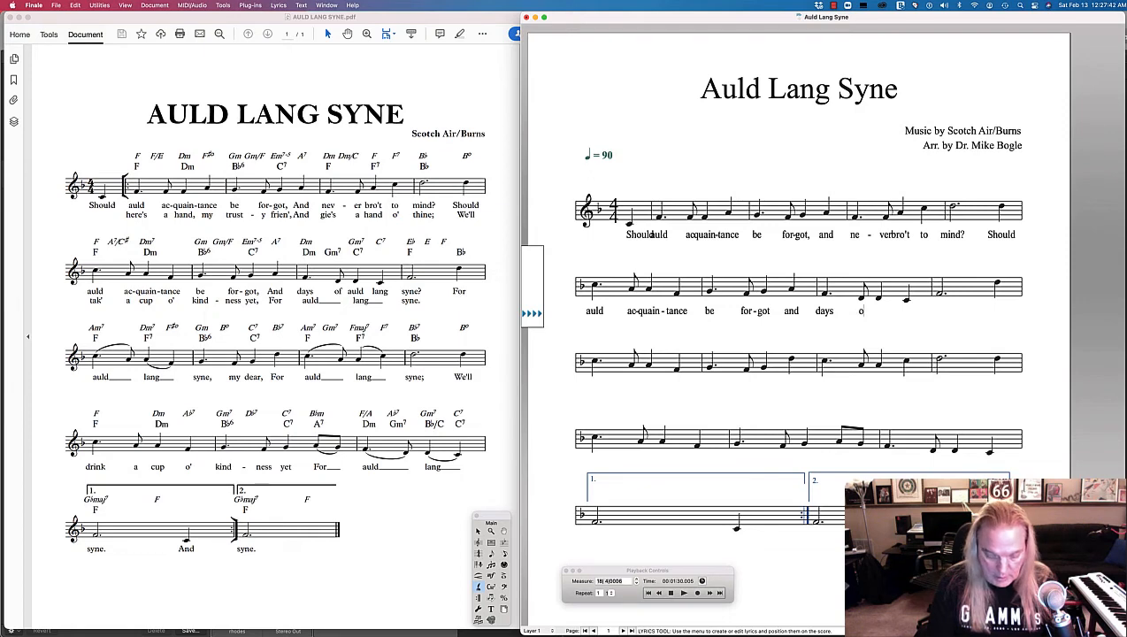
type("f auld ")
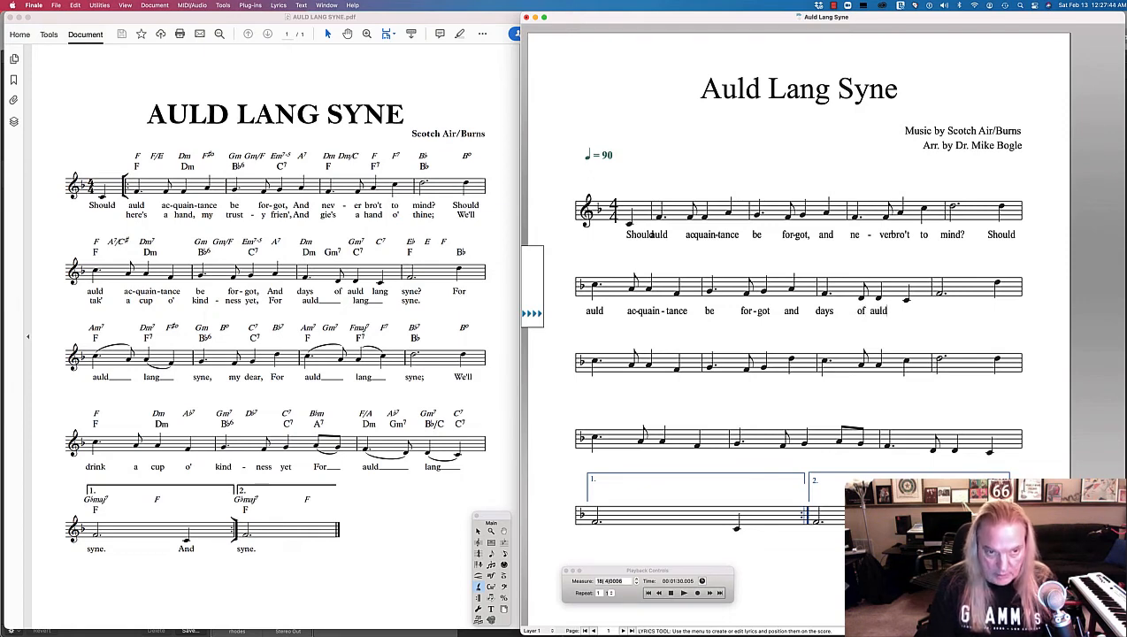
type("lang ")
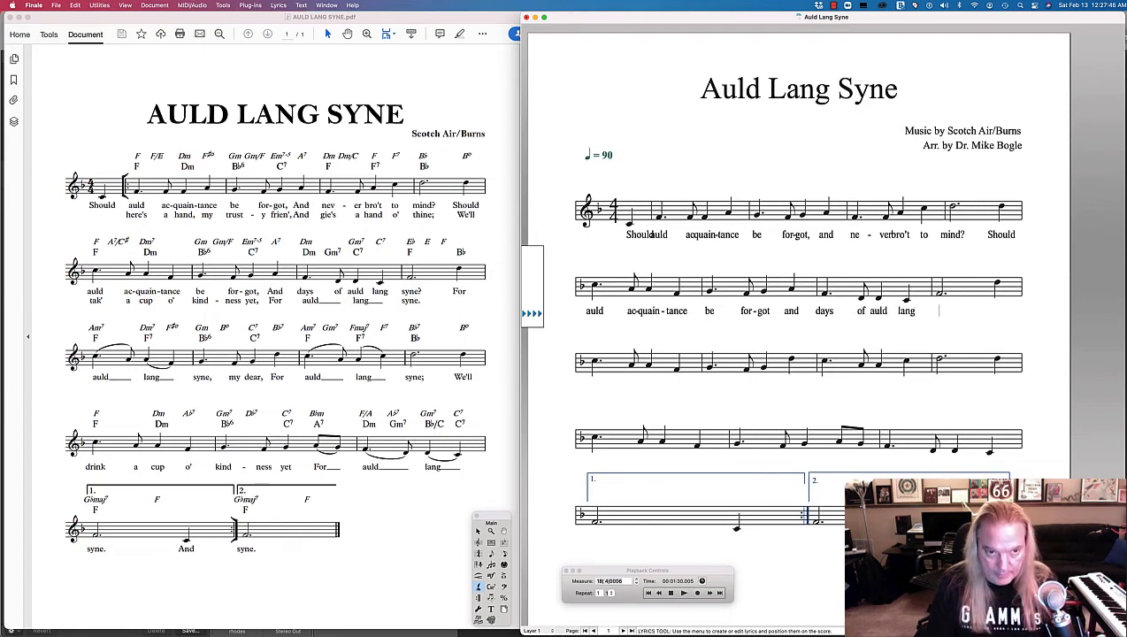
type("syne? ")
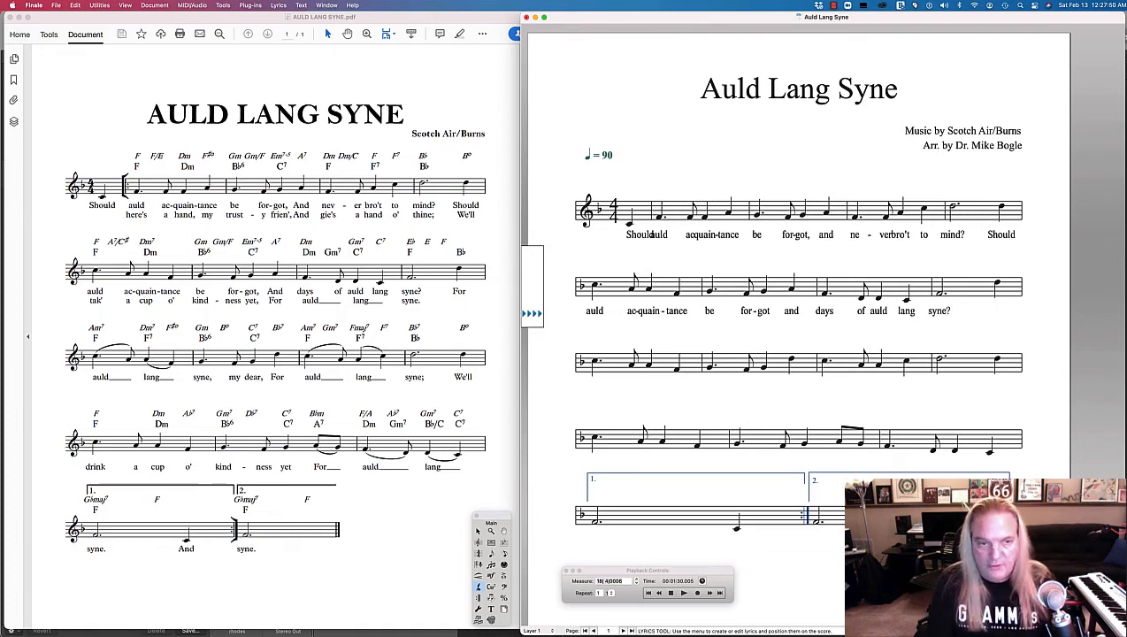
type("For ")
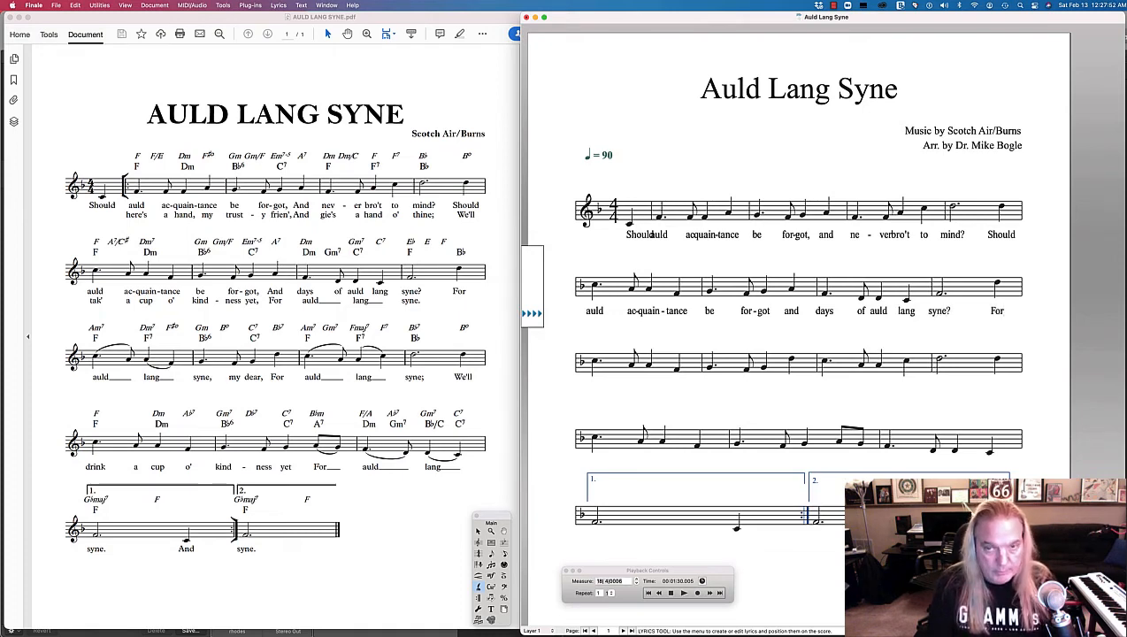
- Enter the lyrics "auld" and "lang" under the first measure of the third system, holding each word over two notes
type("auld")
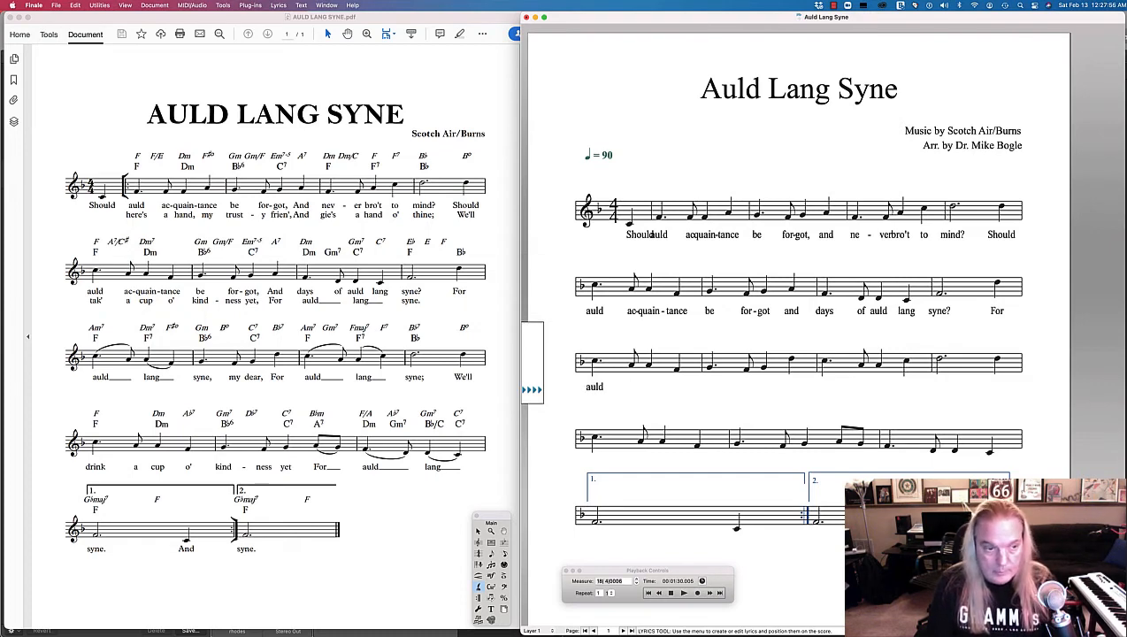
key("space")
key("space")
type("lang")
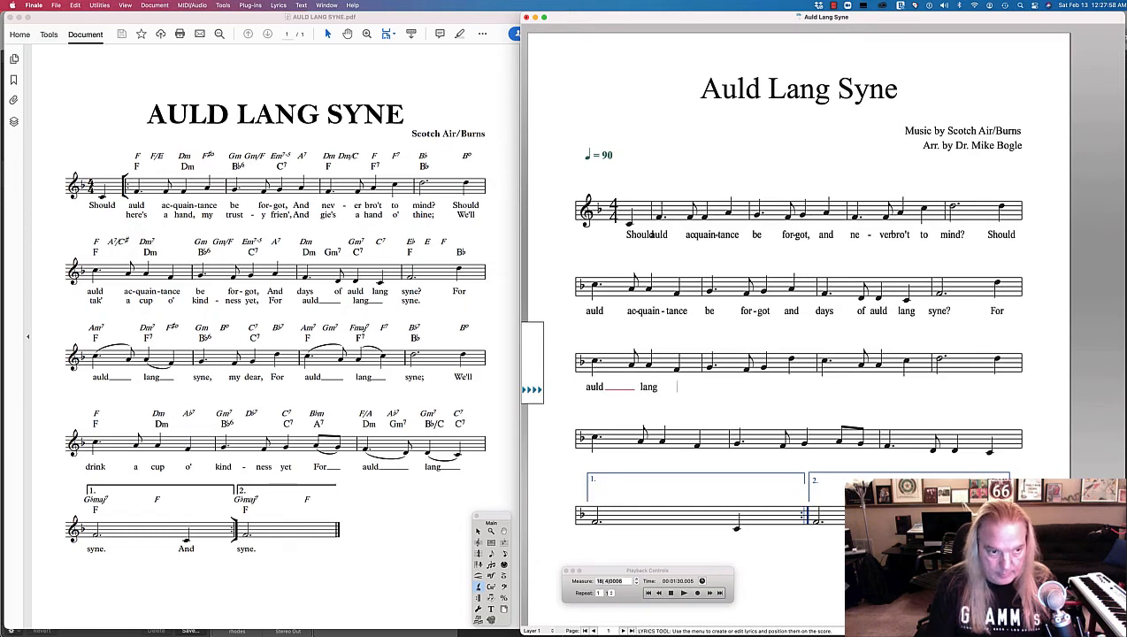
key("space")
- Enter the lyrics "syne ny dear, For" under the second measure of the third system
type("syne")
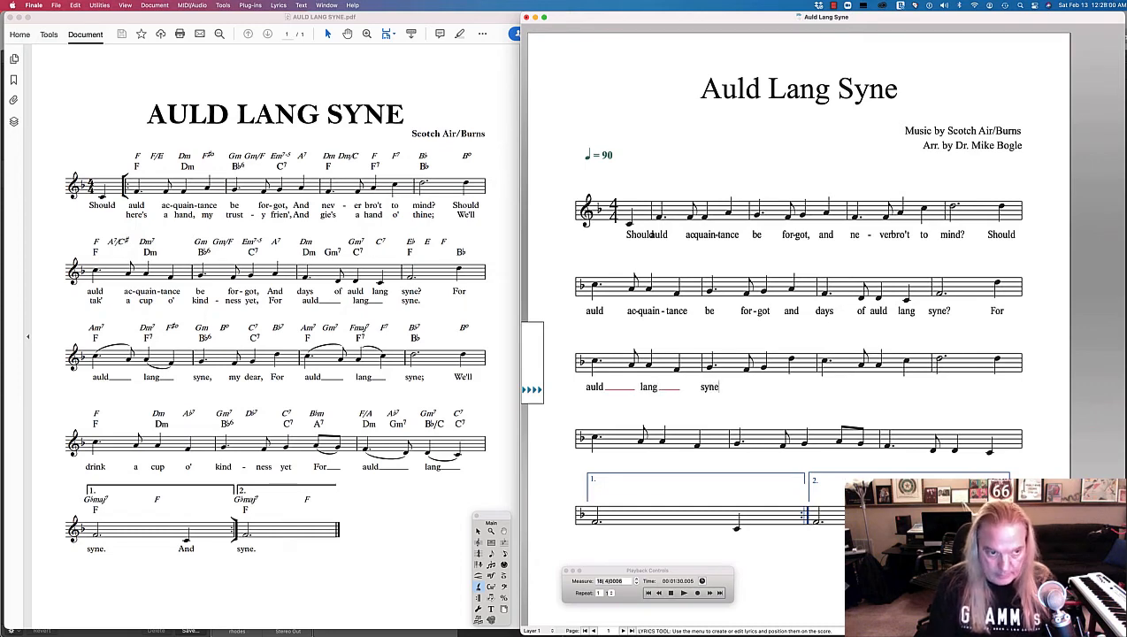
type(" n")
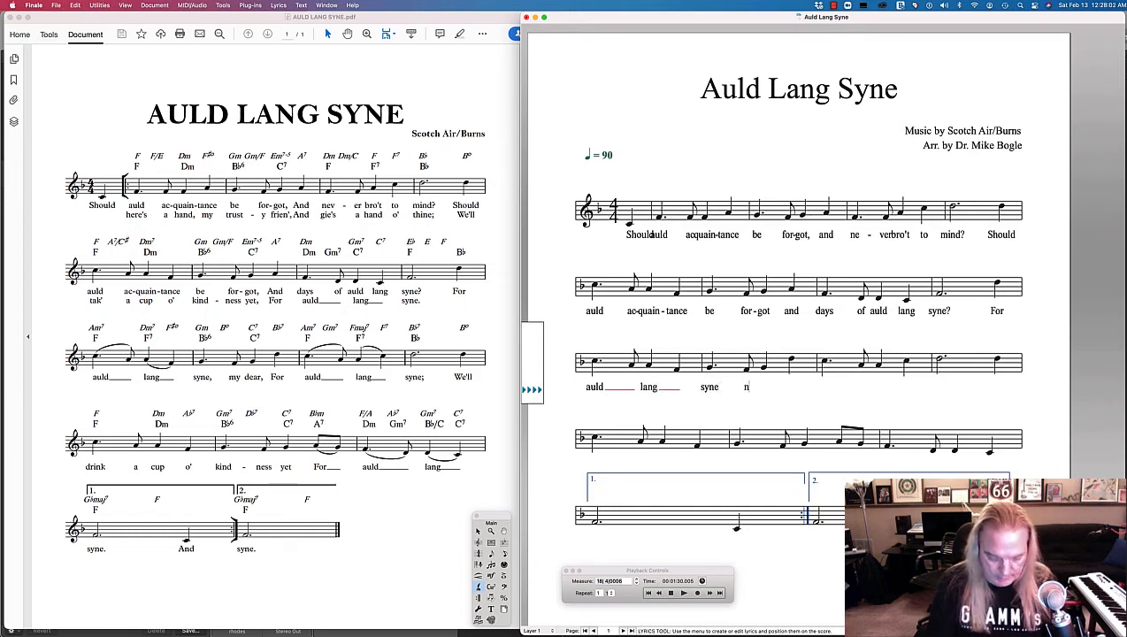
type("y dear")
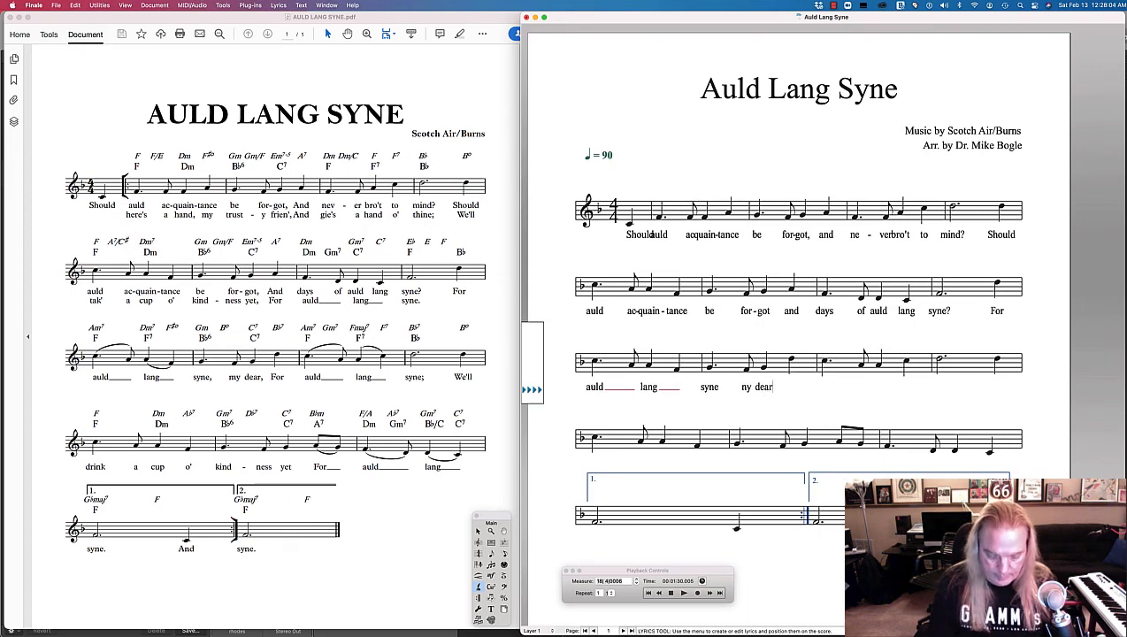
type(", For ")
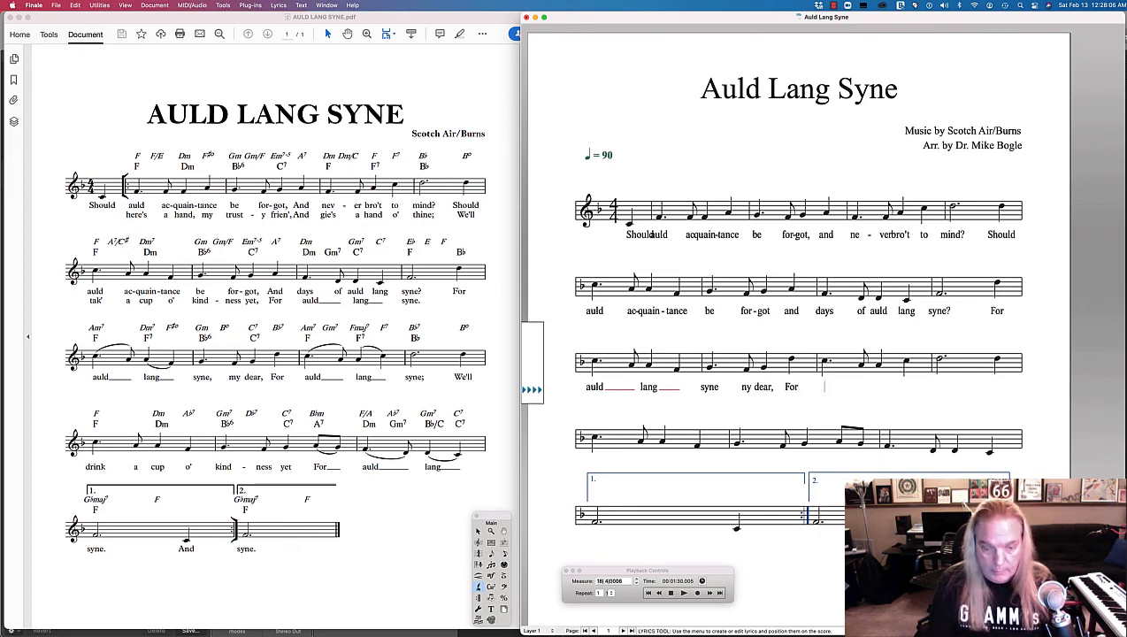
- Enter the lyrics "auld" and "lang" under the third measure of the third system, each held over two notes
type("auld")
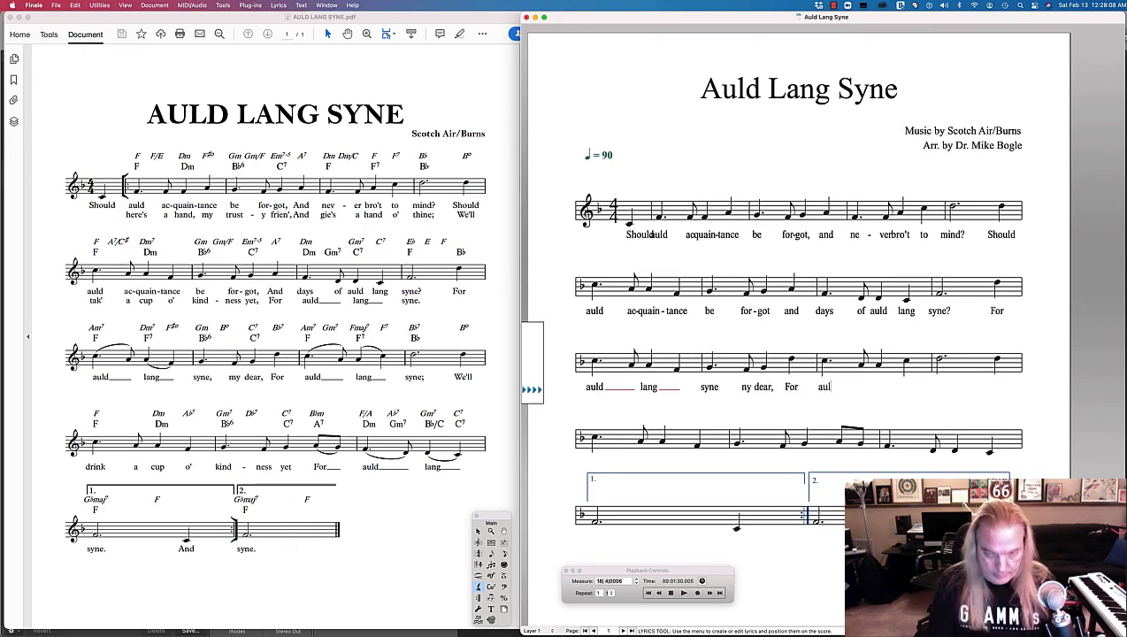
key("space")
key("space")
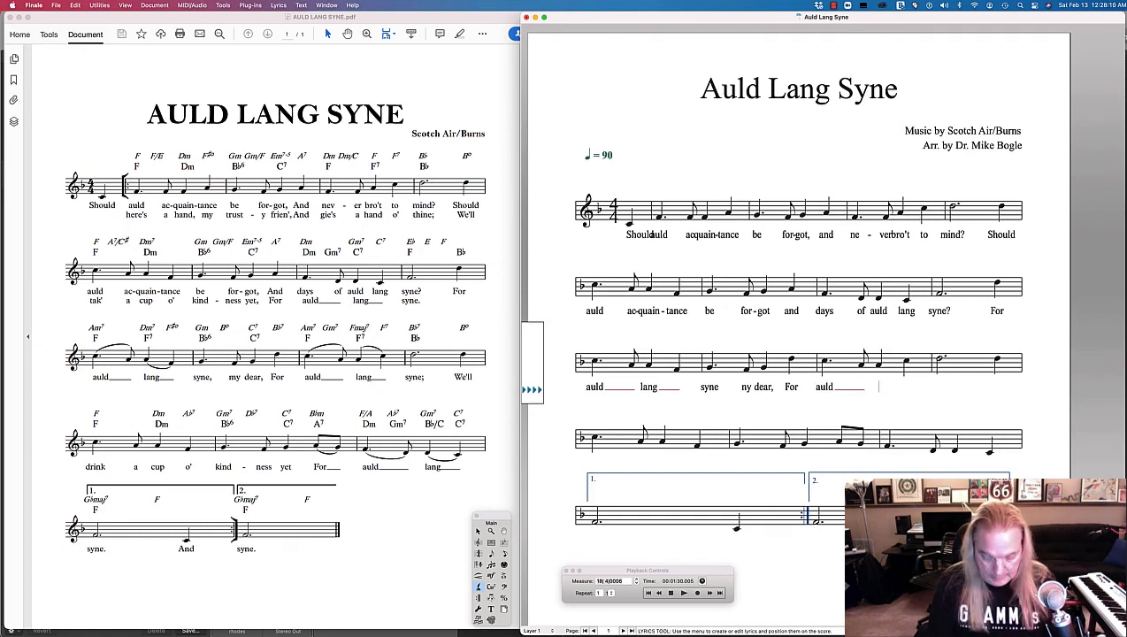
type("lang")
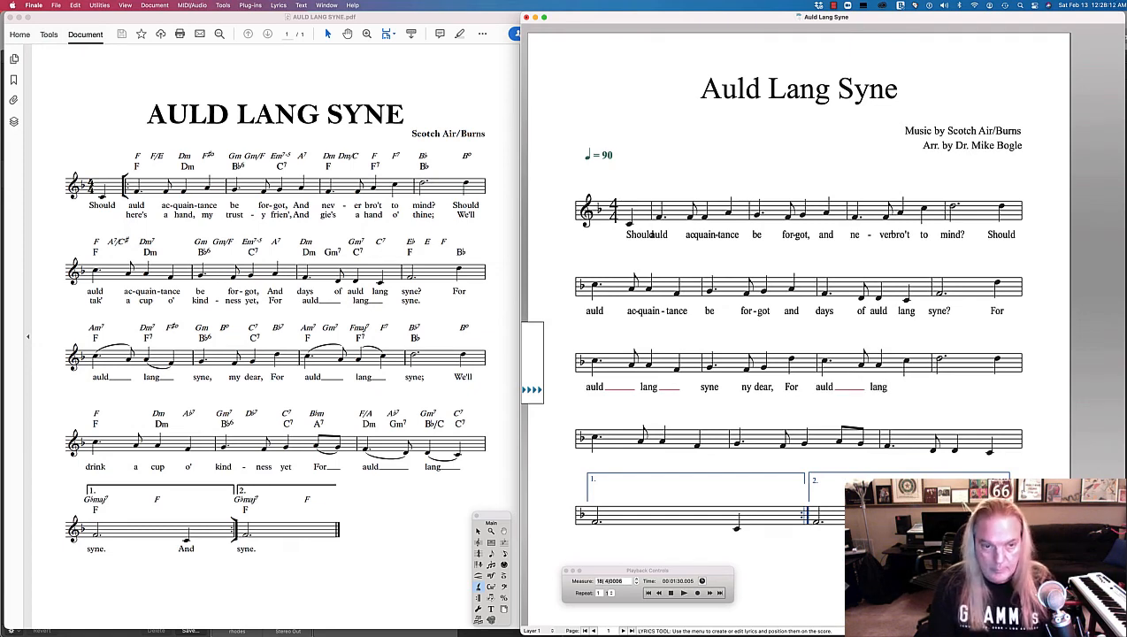
key("space")
key("space")
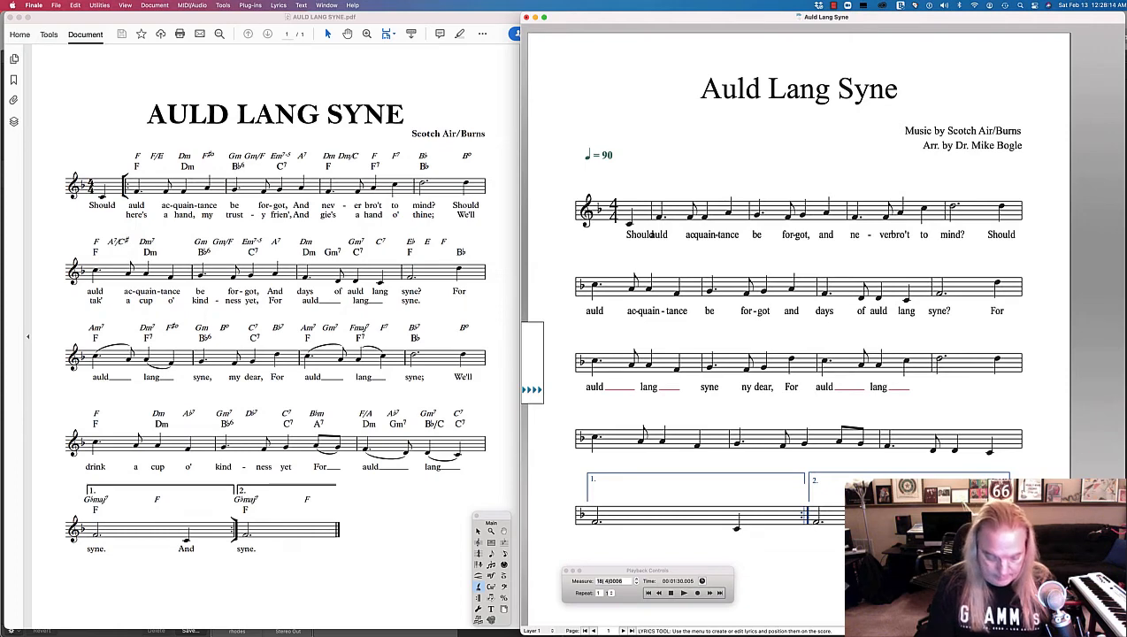
- Enter the lyrics "syne; We'll" under the last measure of the third system and advance to the fourth system
type("syne")
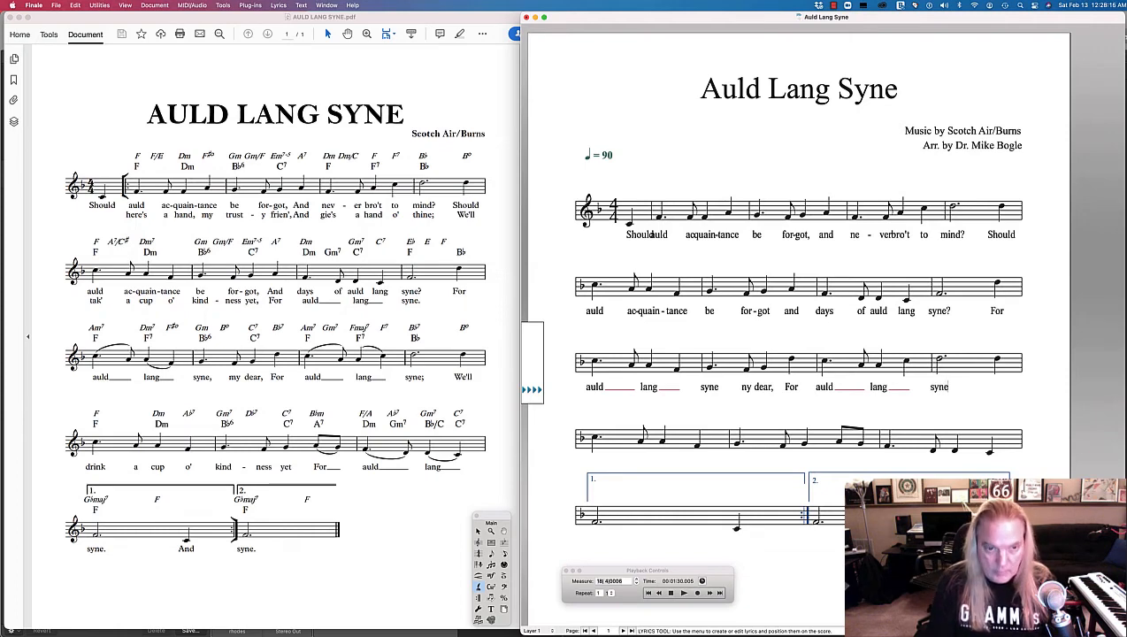
type(";")
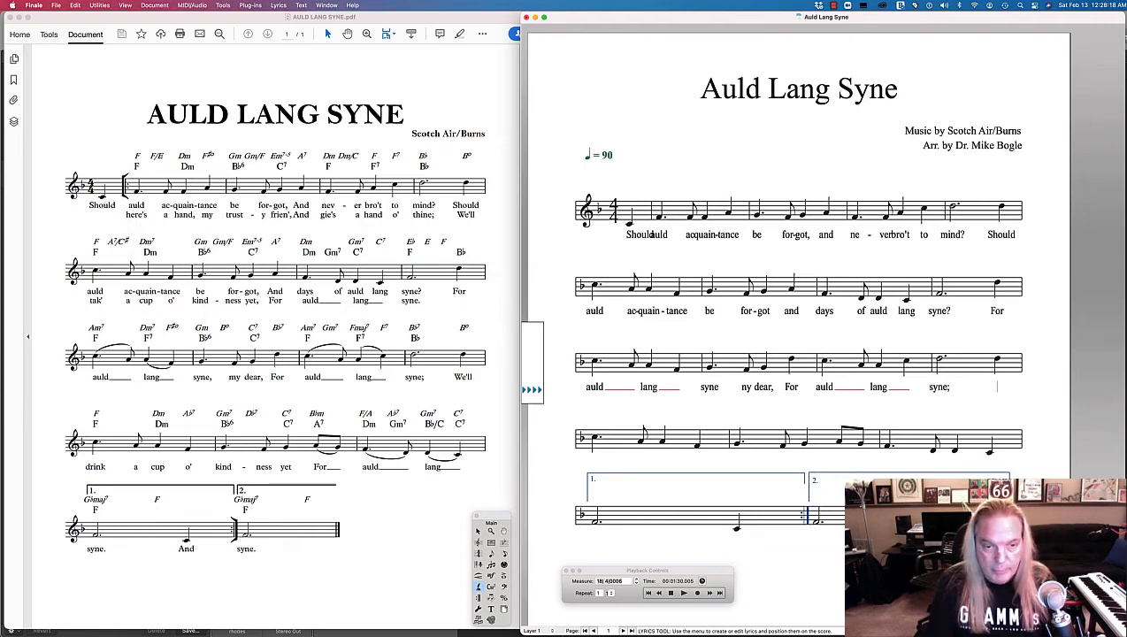
type("We'll")
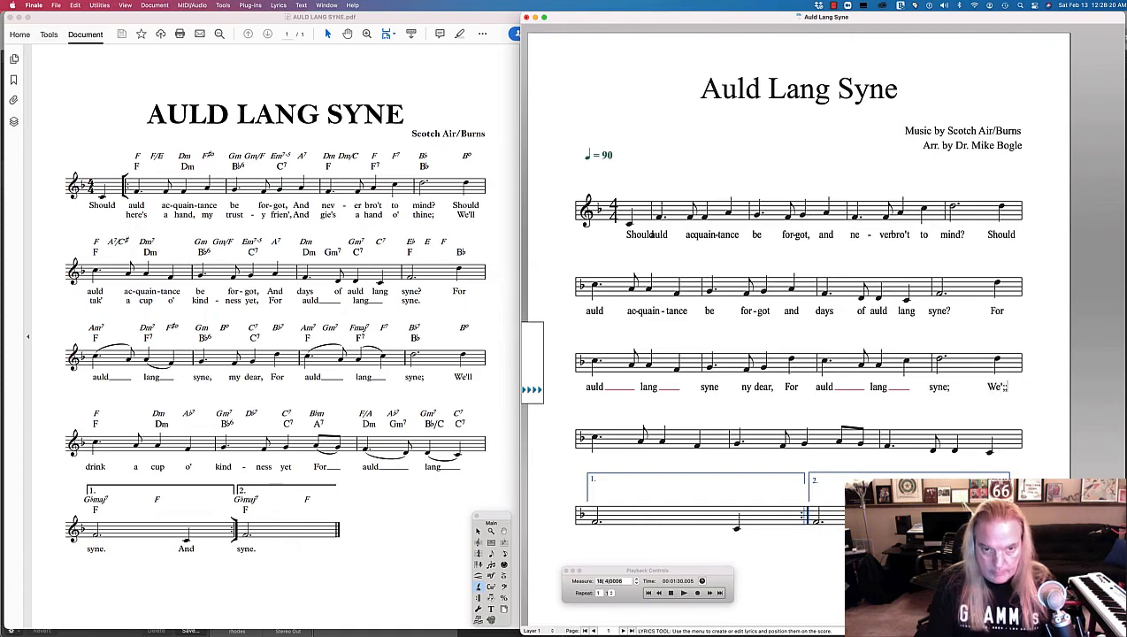
key("BackSpace")
key("BackSpace")
type("ll")
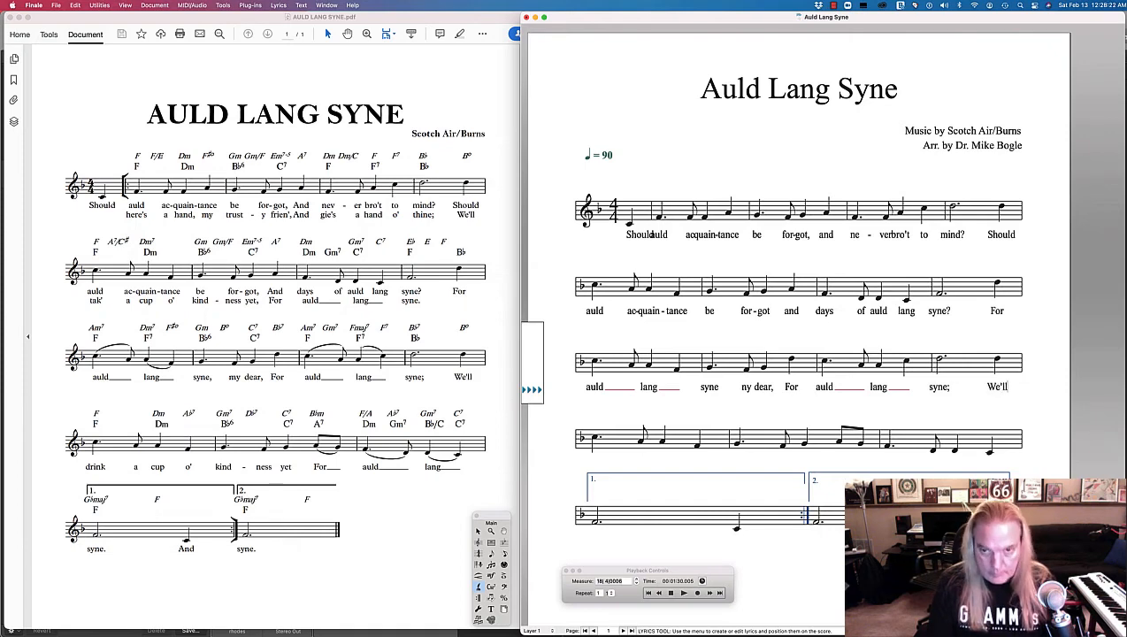
key("space")
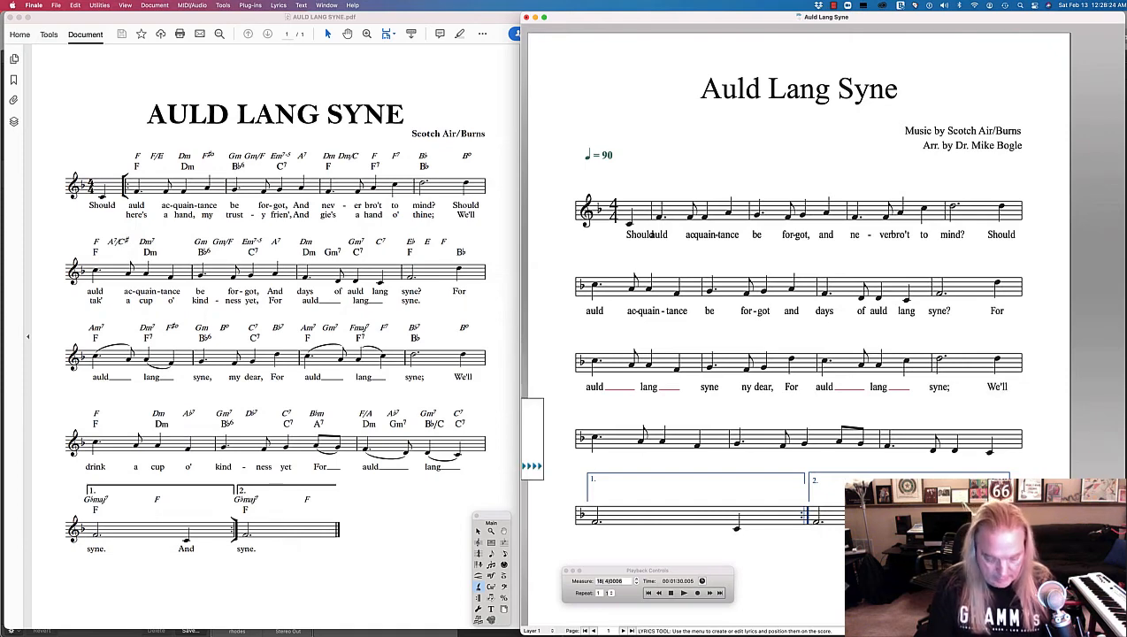
- Enter the lyrics "drink a cup o'" under the first measure of the fourth system
type("drink")
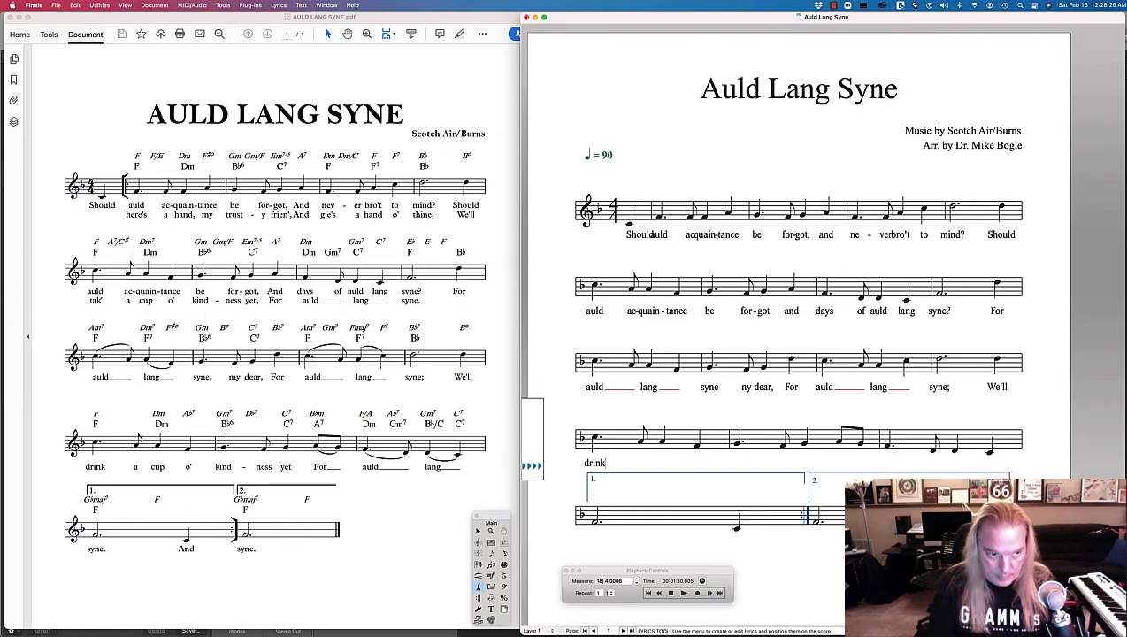
key("space")
type("a")
key("space")
type("cup")
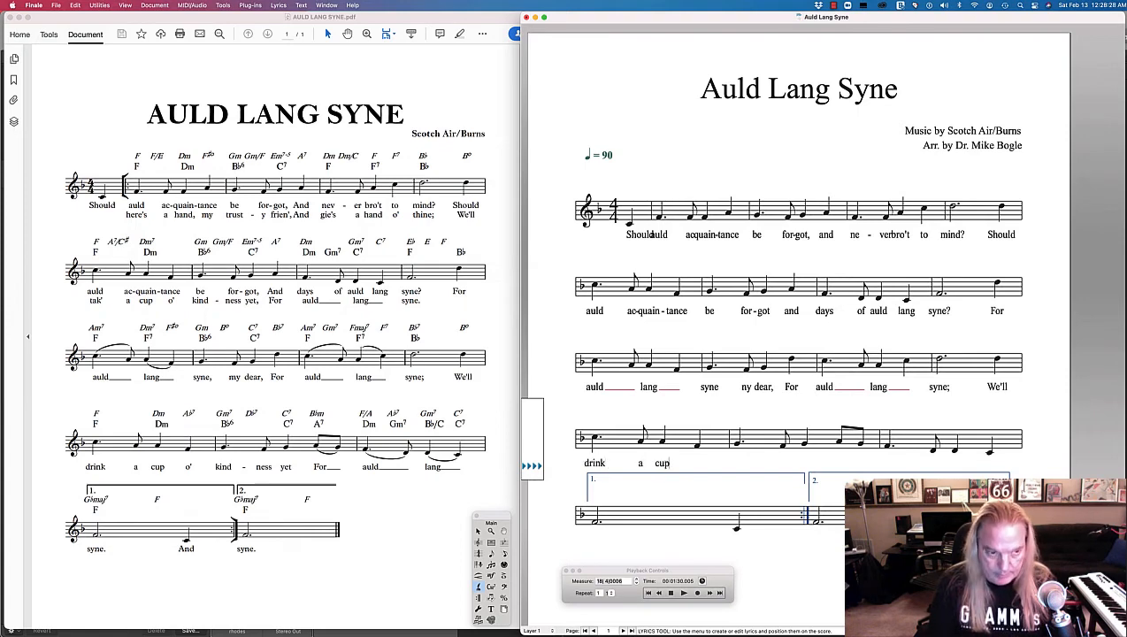
key("space")
type("o' ")
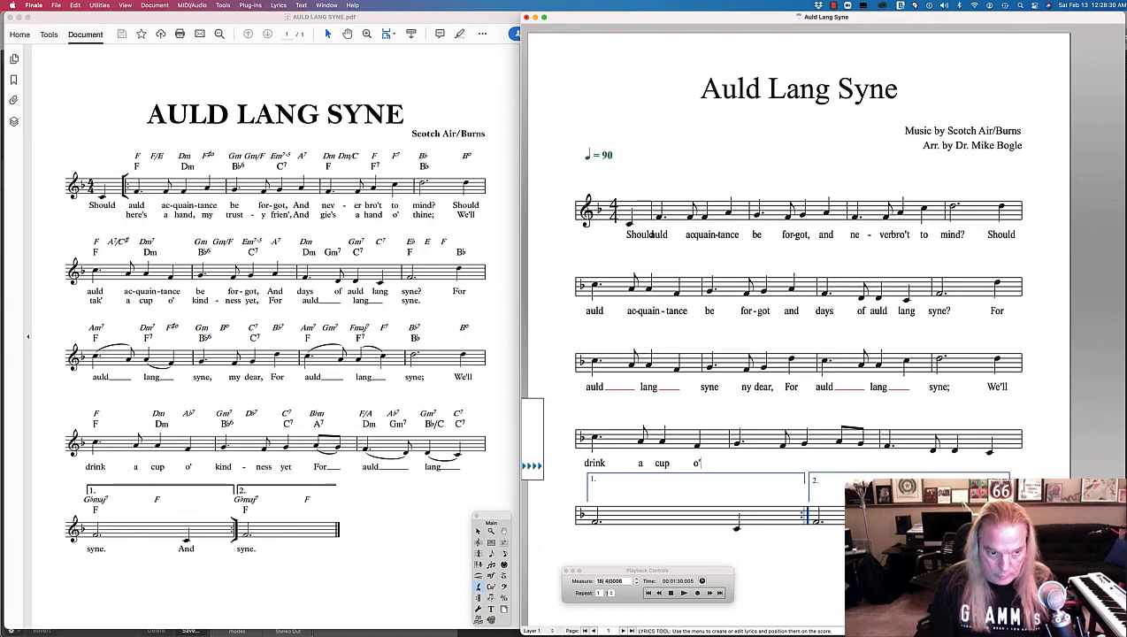
- Enter "kind-ness yet For" under the fourth system's second measure, holding "For" over the beamed notes, and "auld" under the third measure's first note
type("kin")
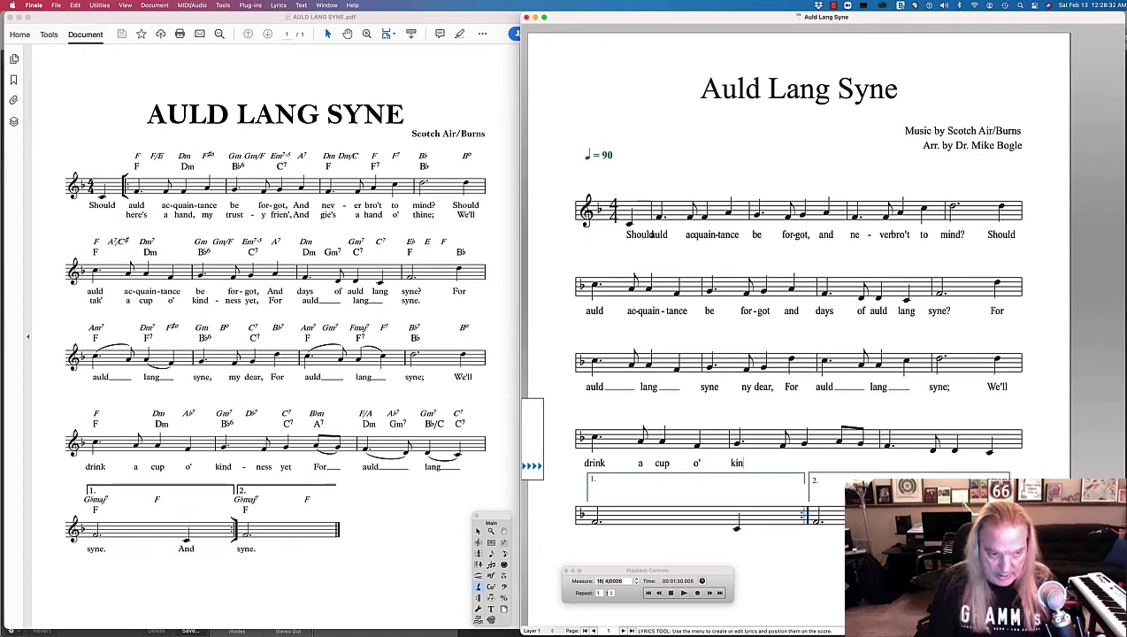
type("d ")
type("- ness ye")
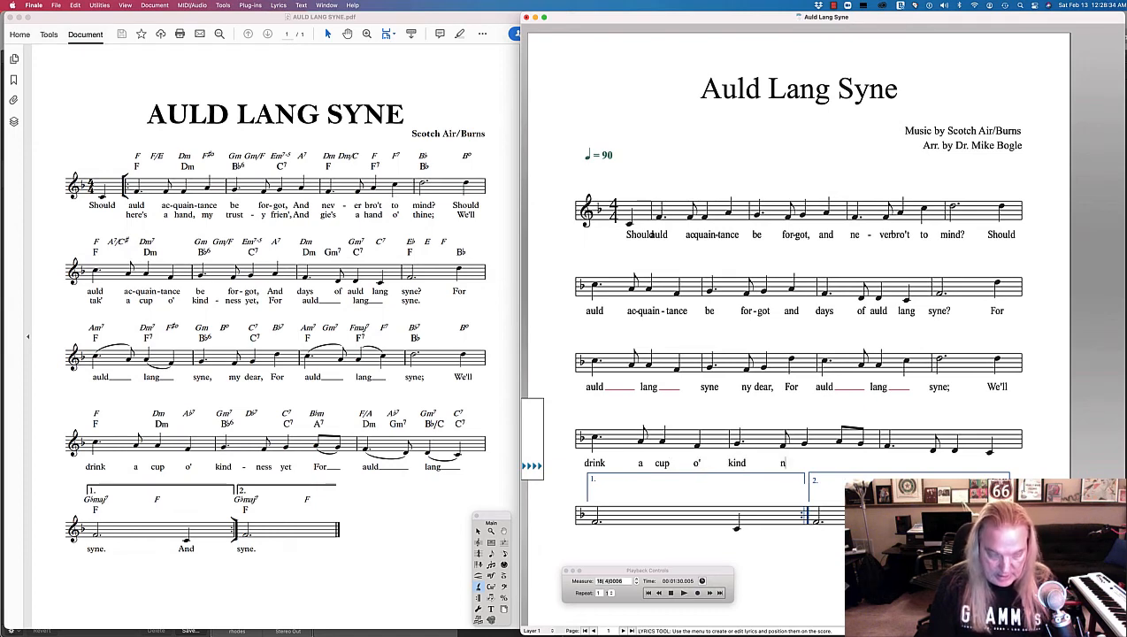
type("t ")
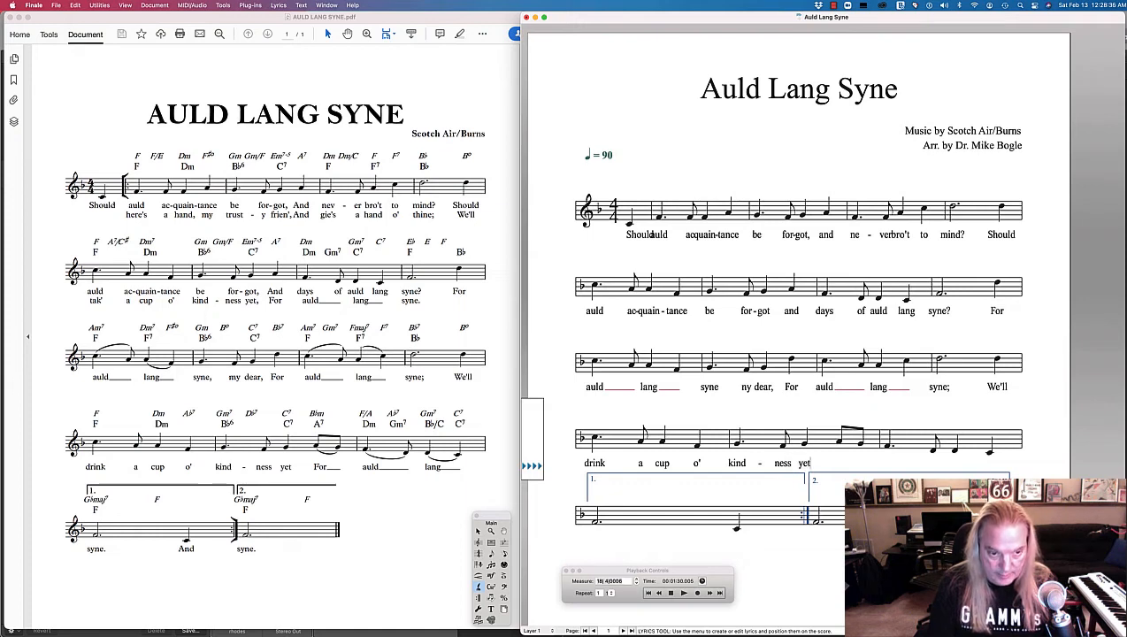
type("For")
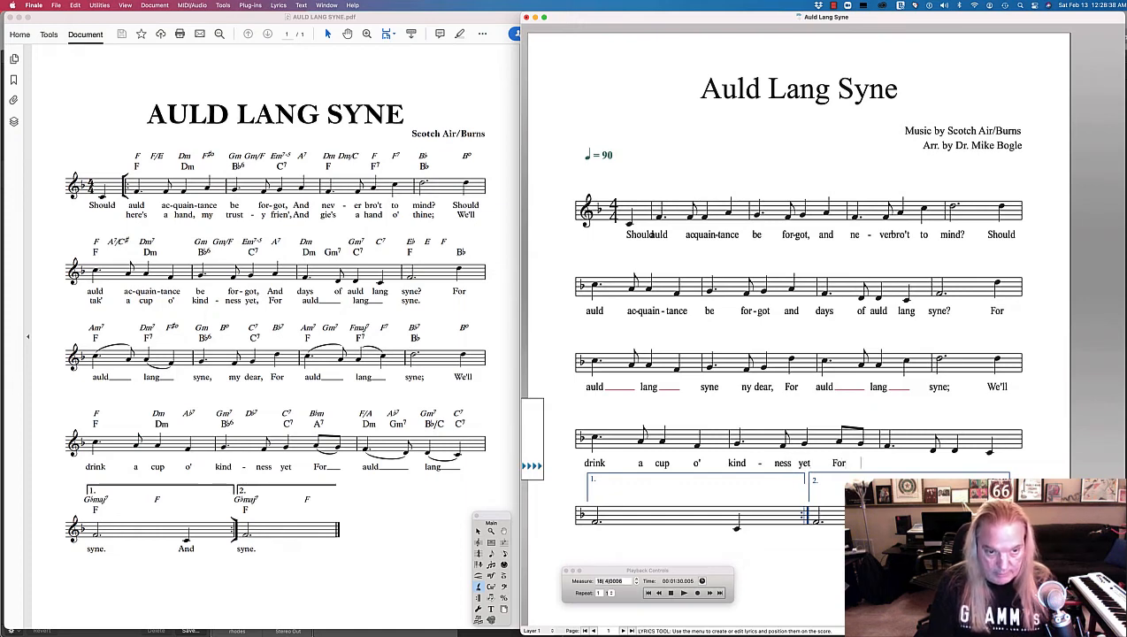
key("space")
type("auld")
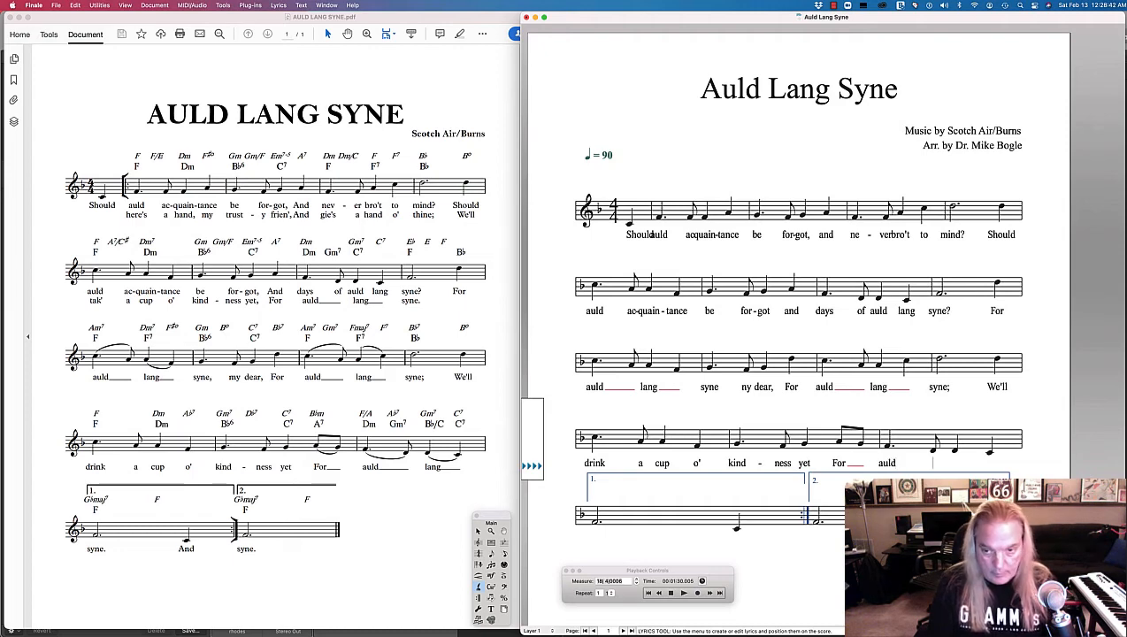
- Hold "auld" and enter a held "lang" to finish the fourth system's lyrics, and enter "syne" and "And" under the first ending
key("space")
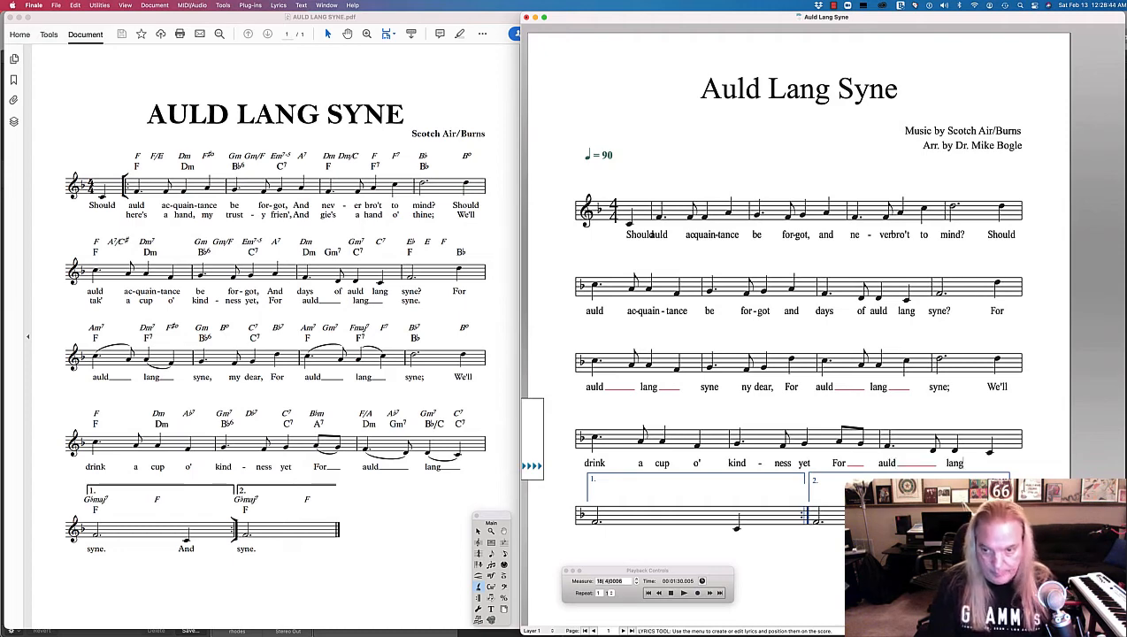
key("space")
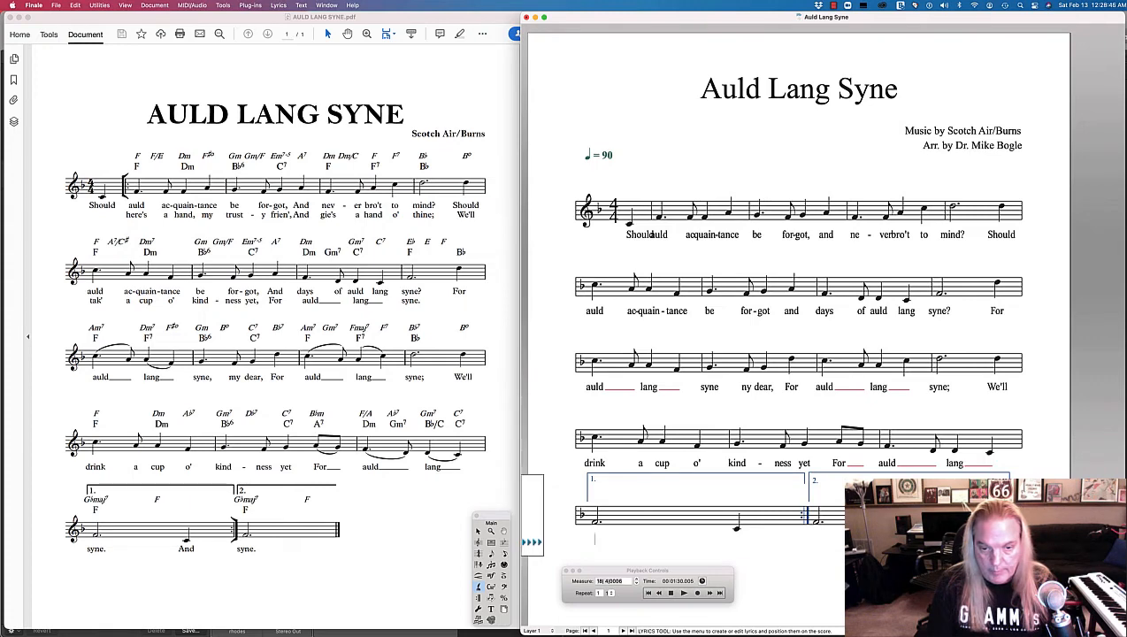
type("syne ")
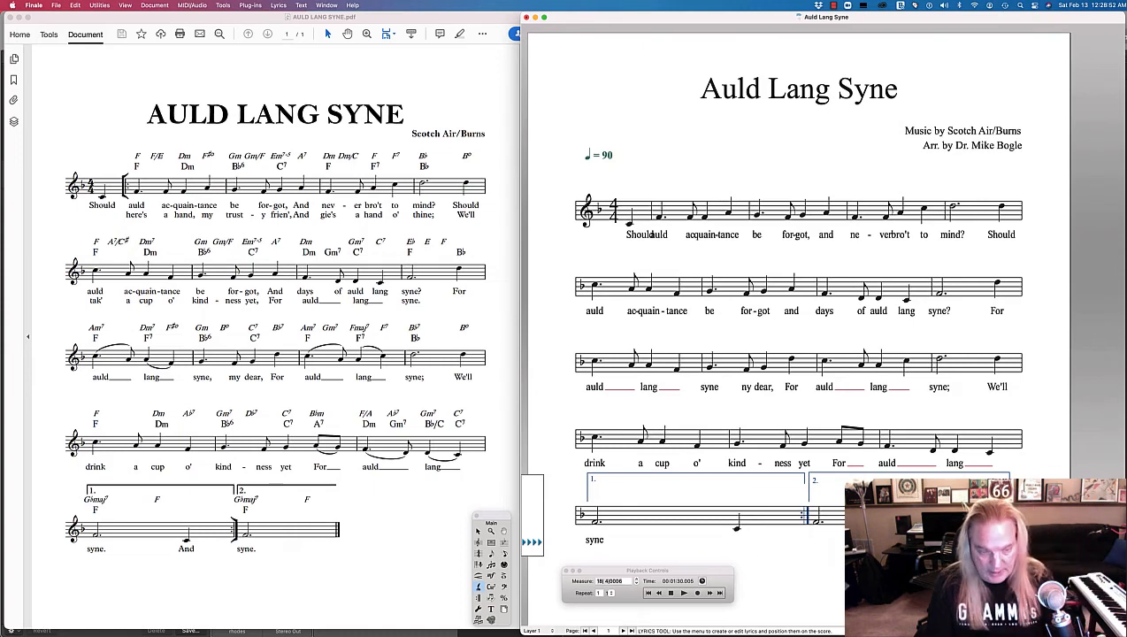
type("And")
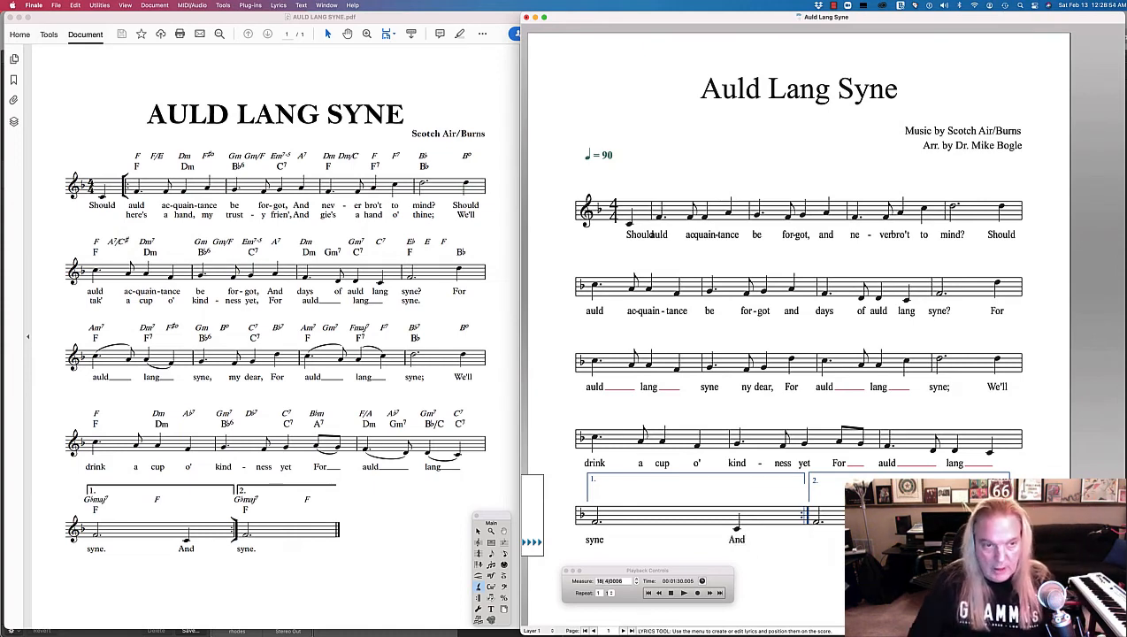
- Select the lyric "auld" under the first full measure and set the current lyric to Verse 2
left_click(659, 235)
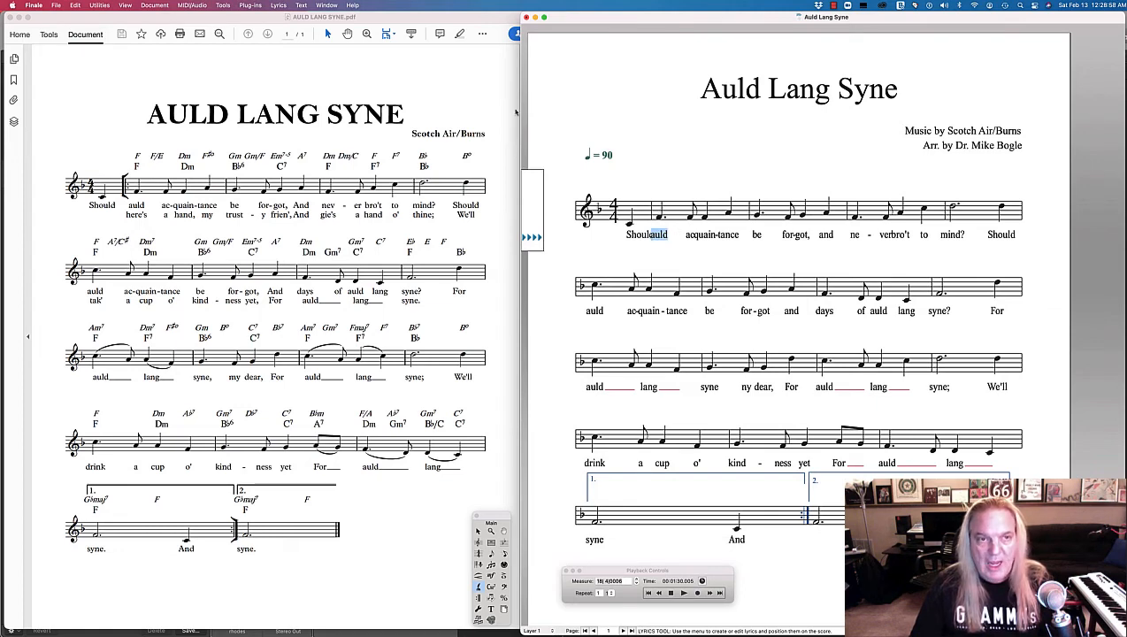
left_click(280, 5)
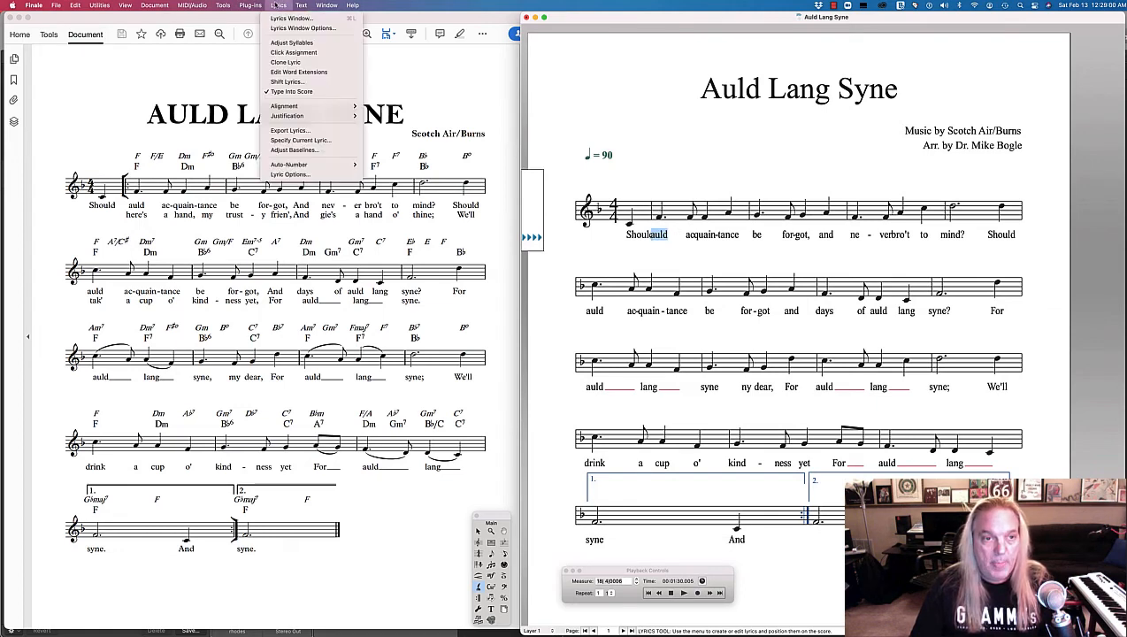
left_click(293, 141)
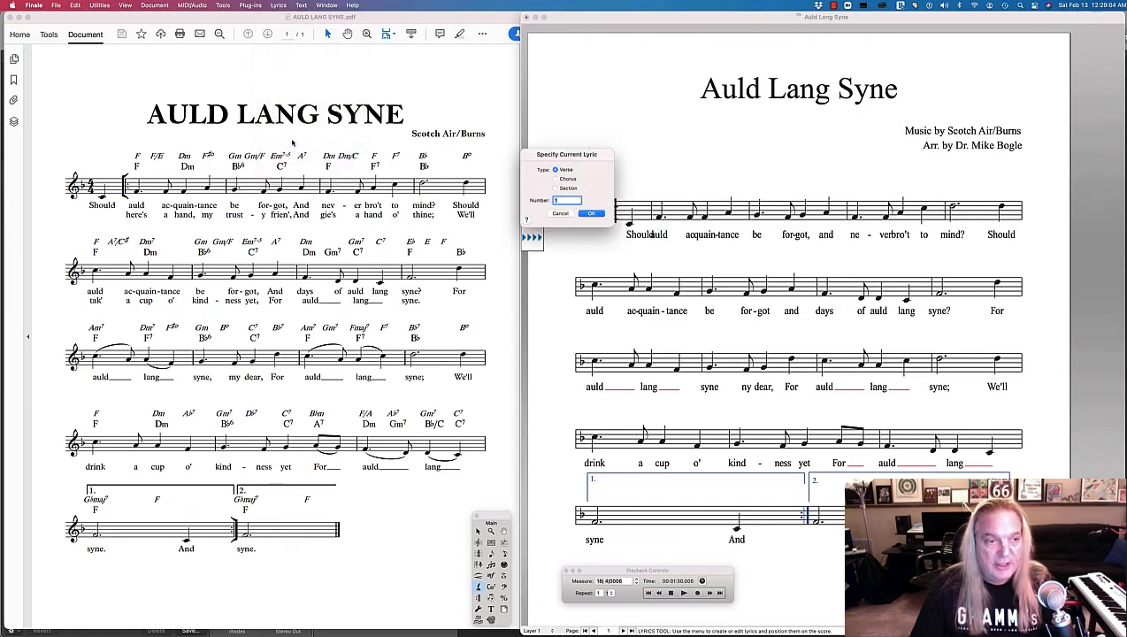
left_click(591, 214)
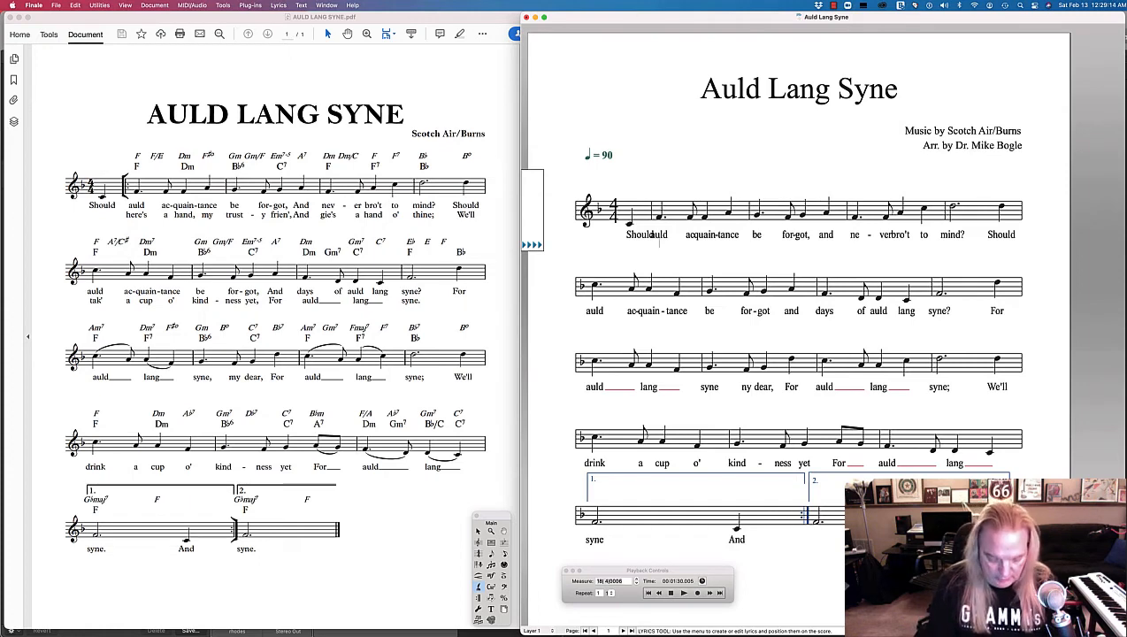
- Enter the second-verse lyrics "here's a hand my tru-ty friend, And" under the first two full measures of the first system
type("here's ")
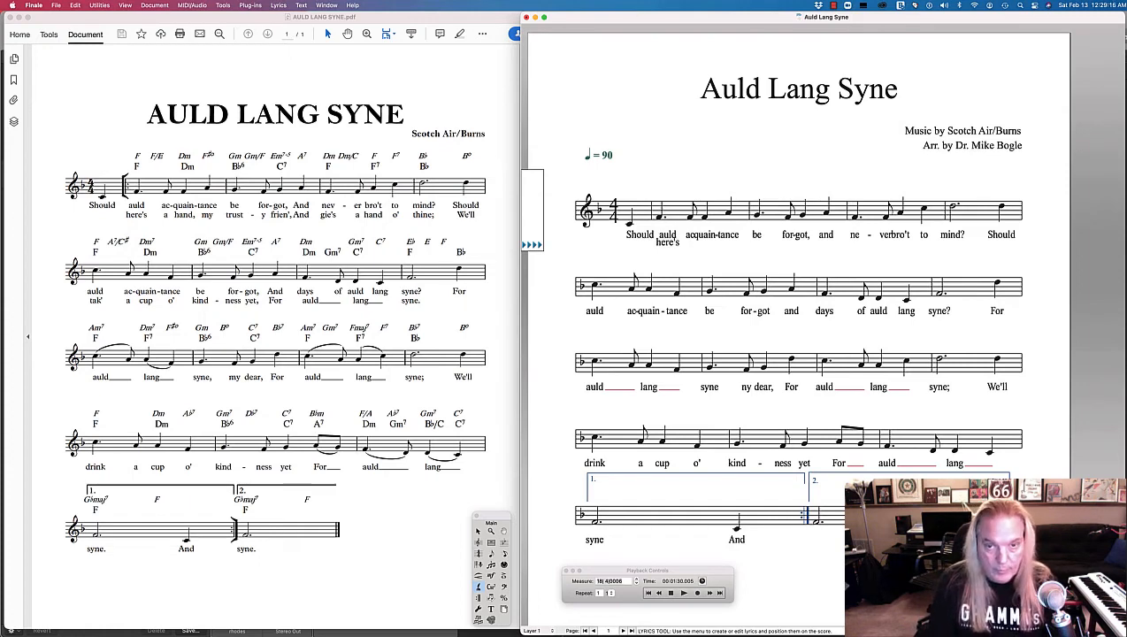
type("a ")
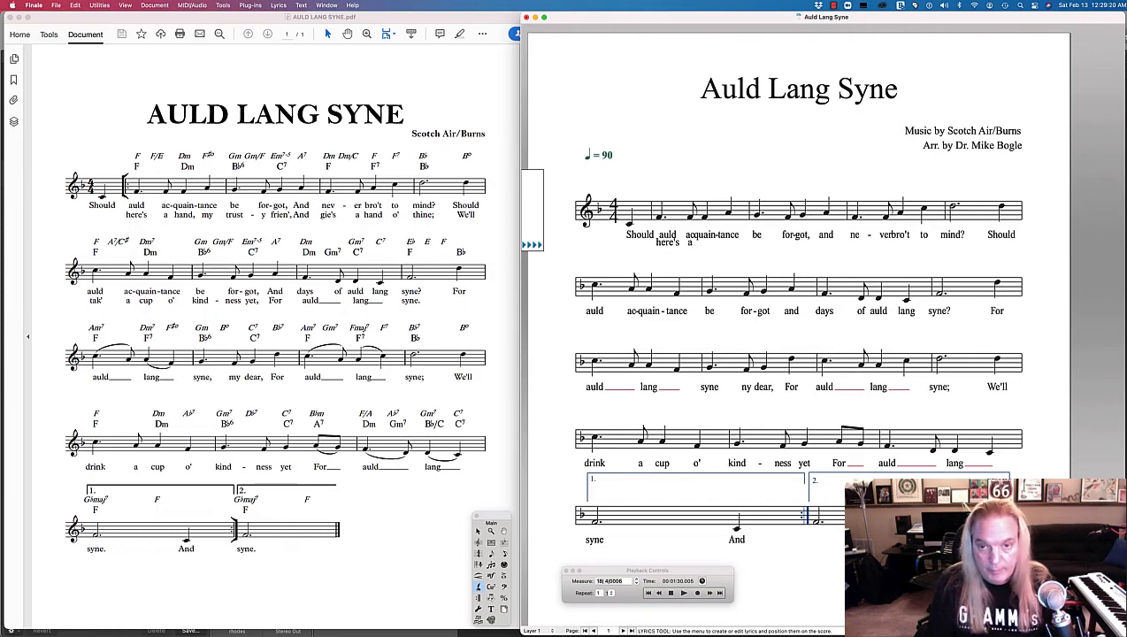
type("hand ")
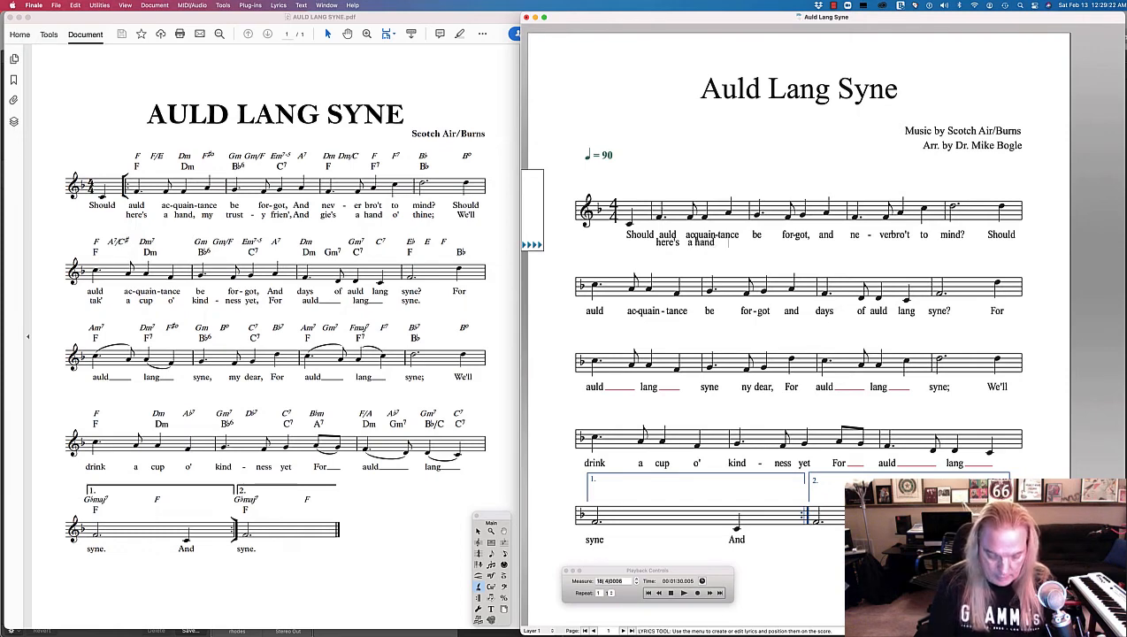
type("my tru - ty")
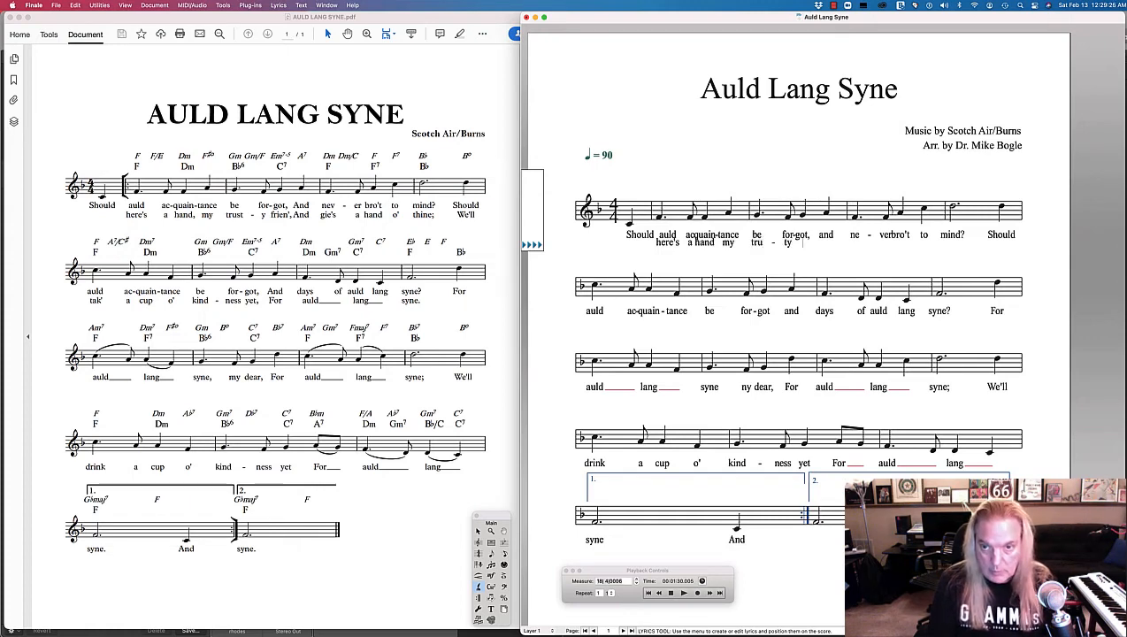
type("friend")
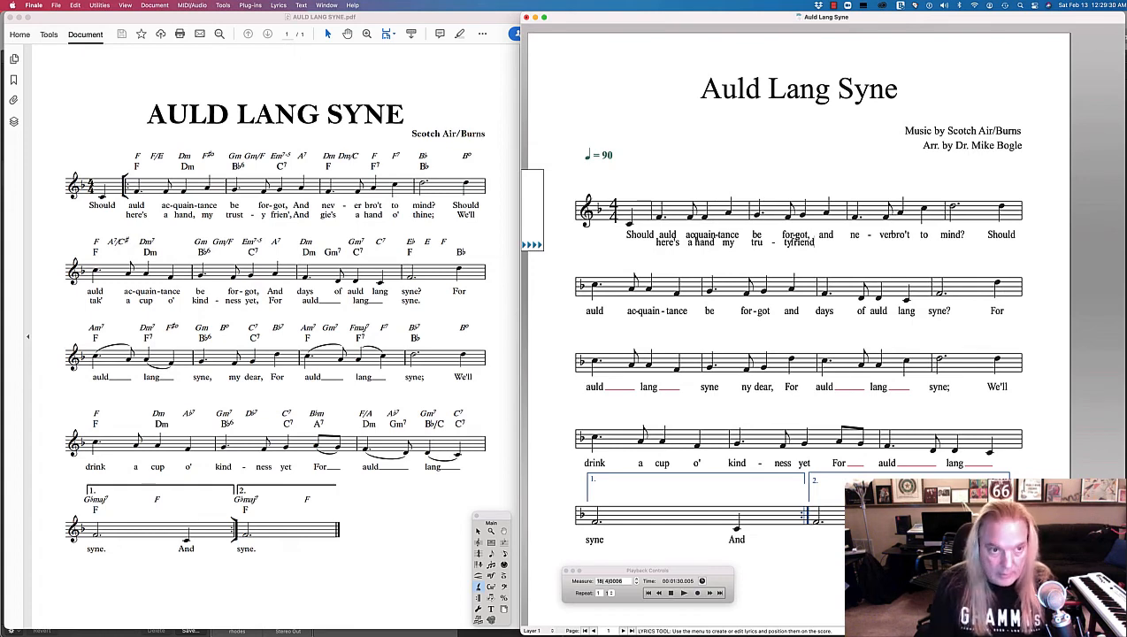
type(",")
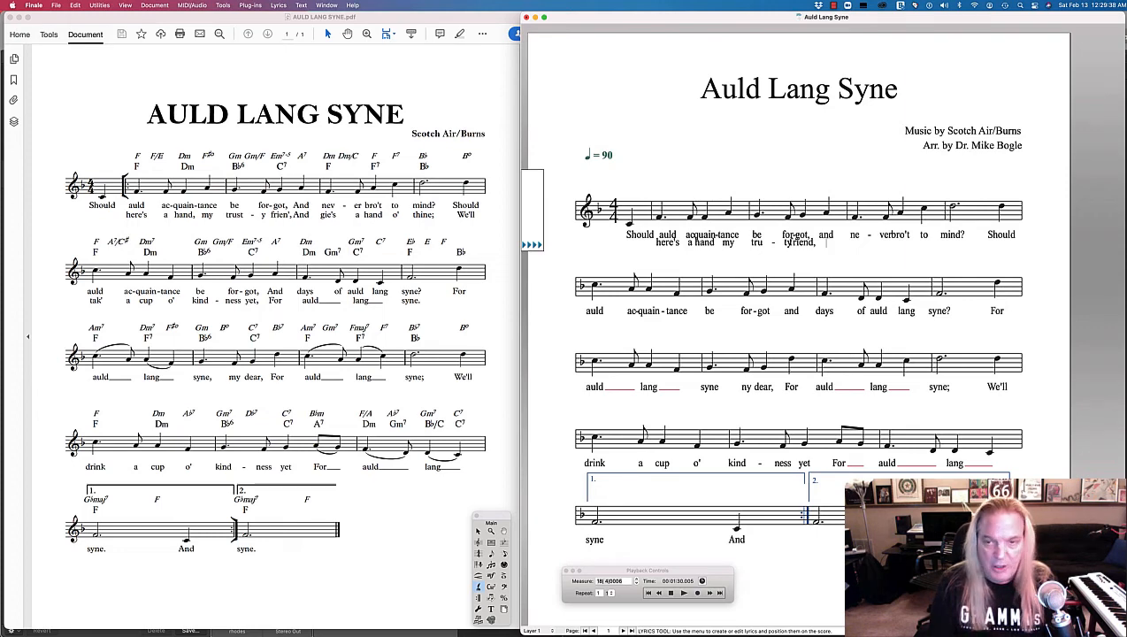
type("And")
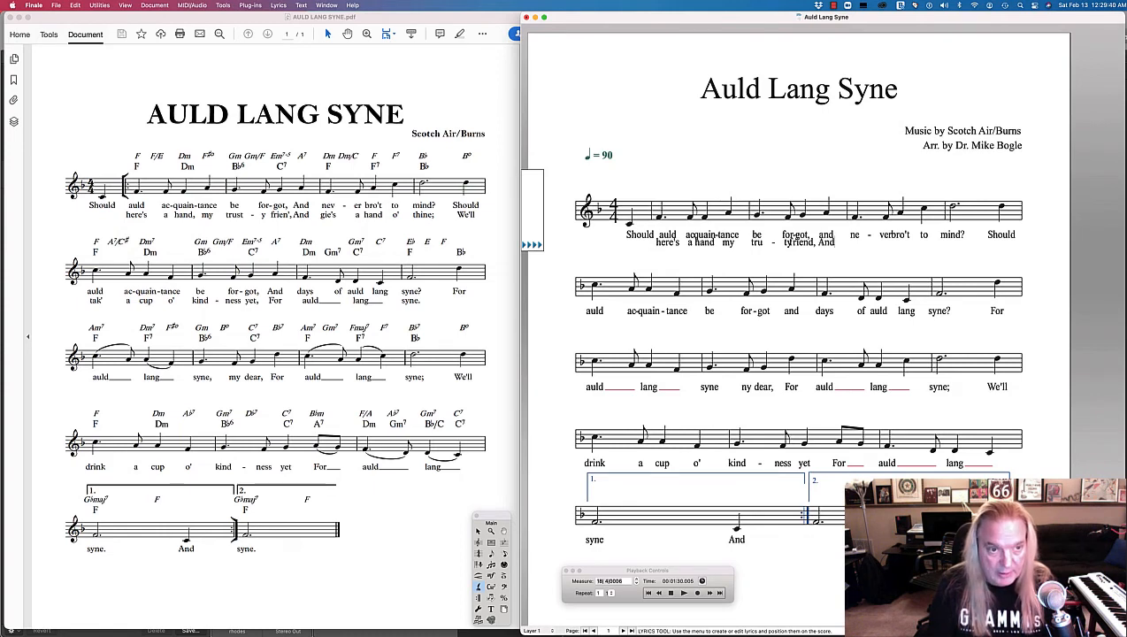
- Enter the second-verse lyrics "gie's a hand o' thine; We'll" under the last two measures of the first system
type("gi")
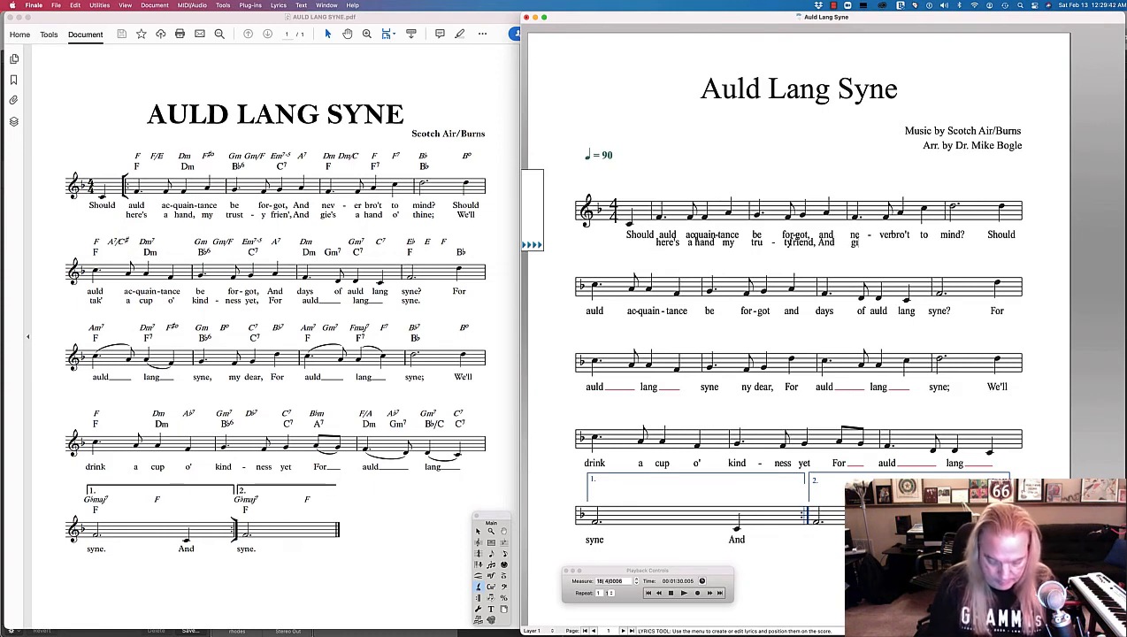
type("e's a")
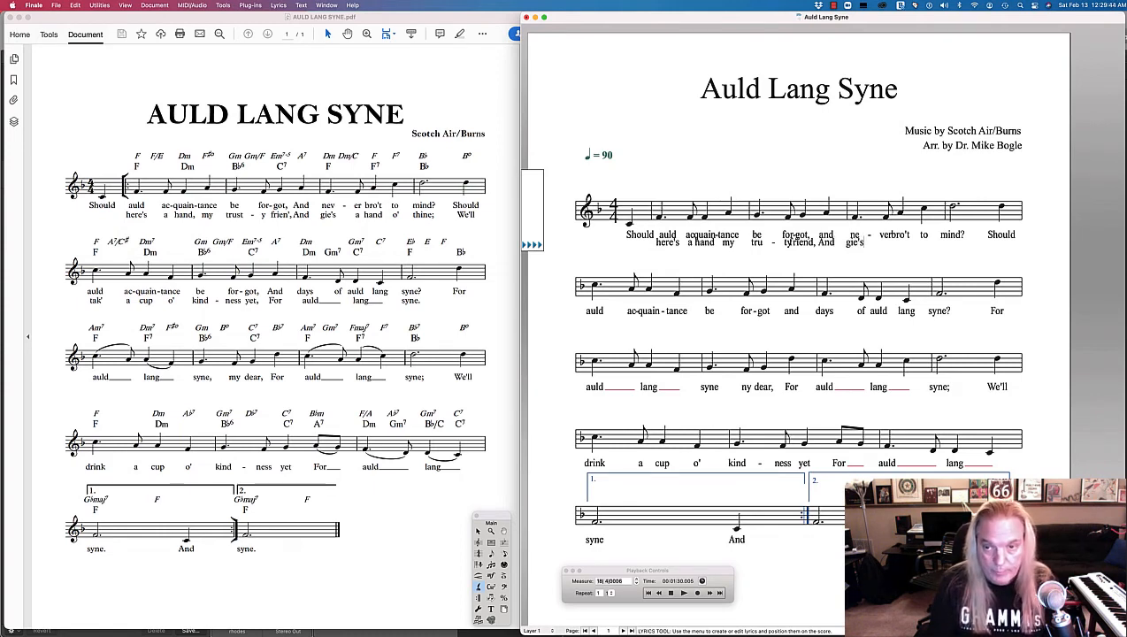
type(" hand")
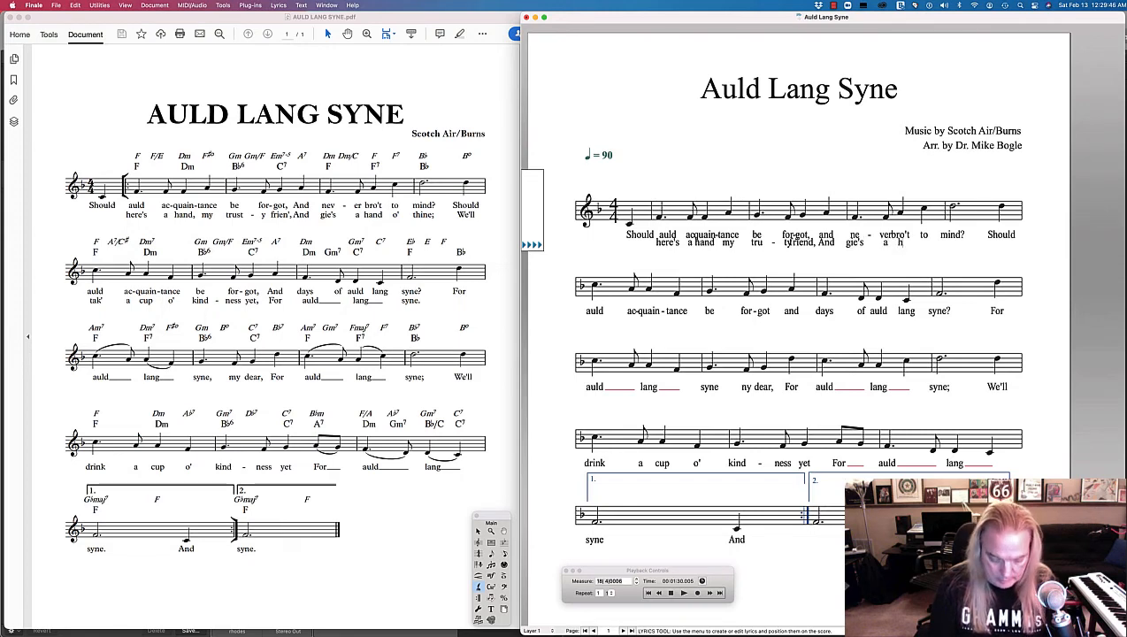
type("o' ")
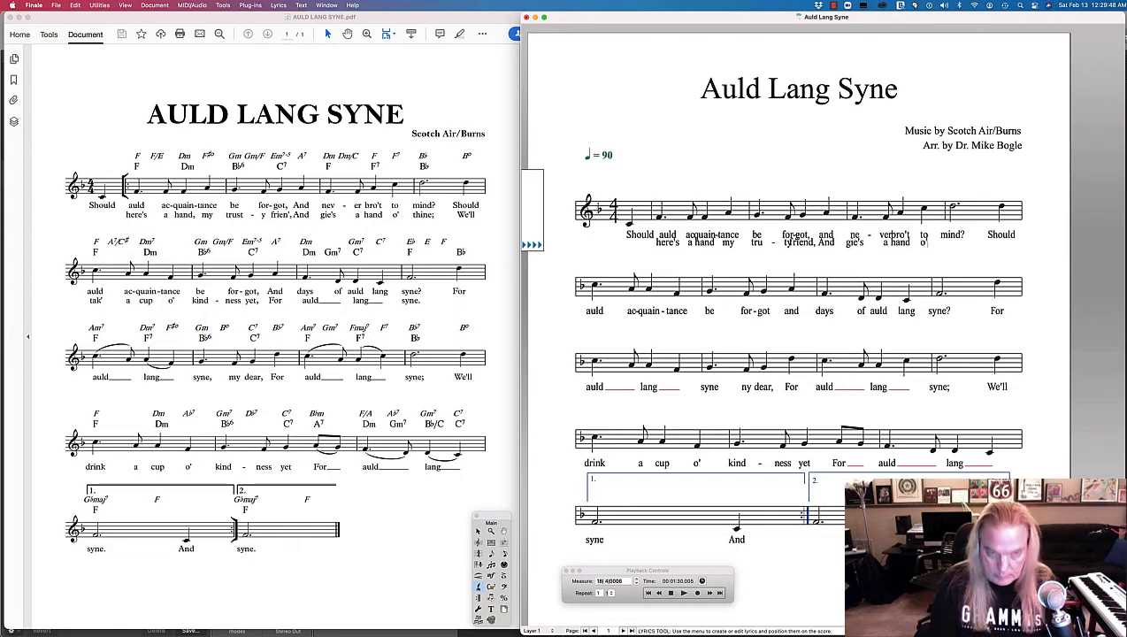
type("thine")
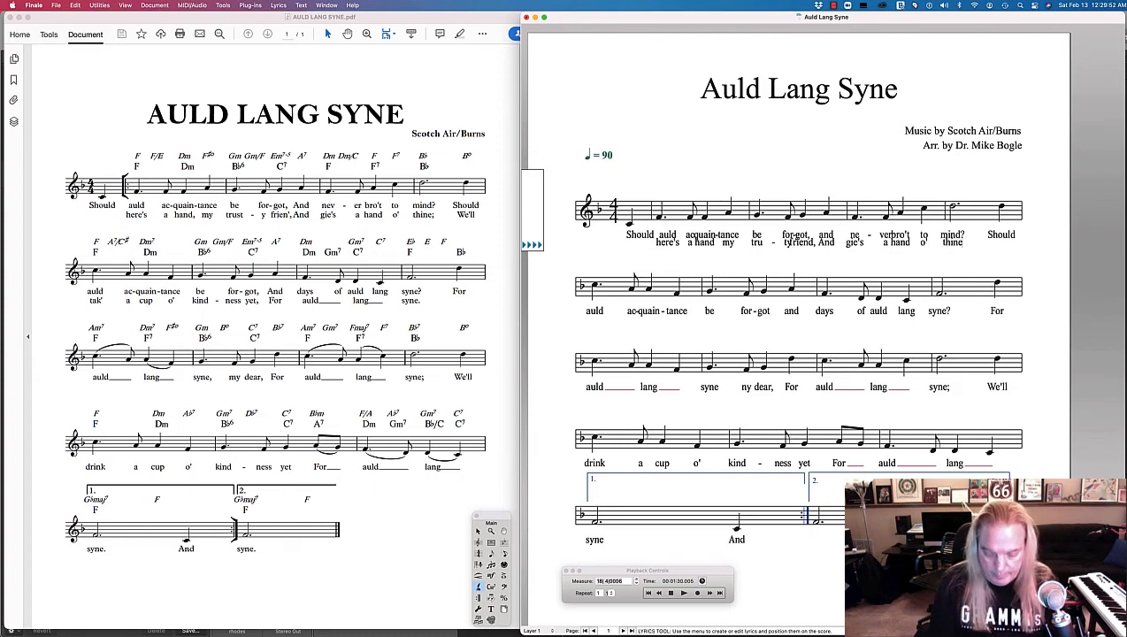
type(";")
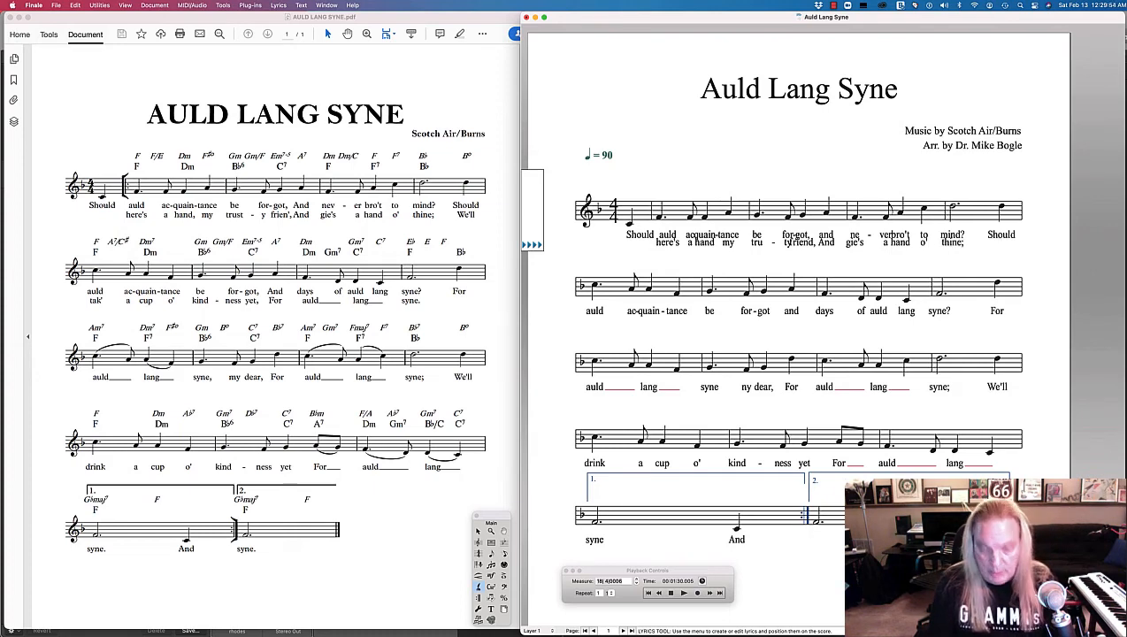
type("We'll ")
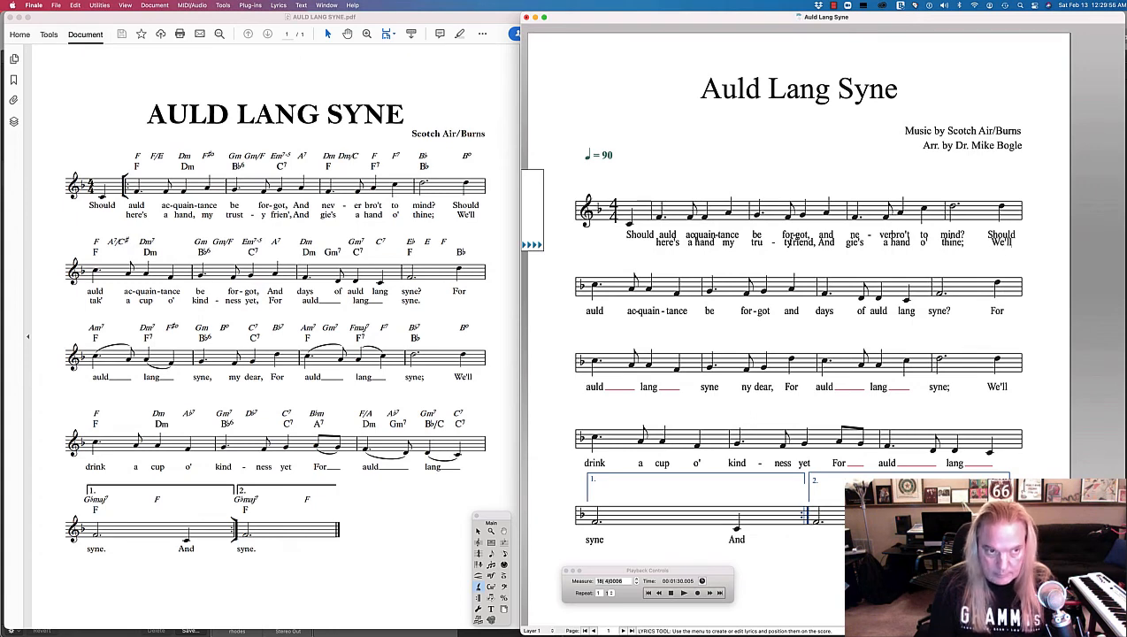
- Enter the second-verse lyrics "tak' a cup o' kind-ness yet, For" under the first two measures of the second system
type("tak'")
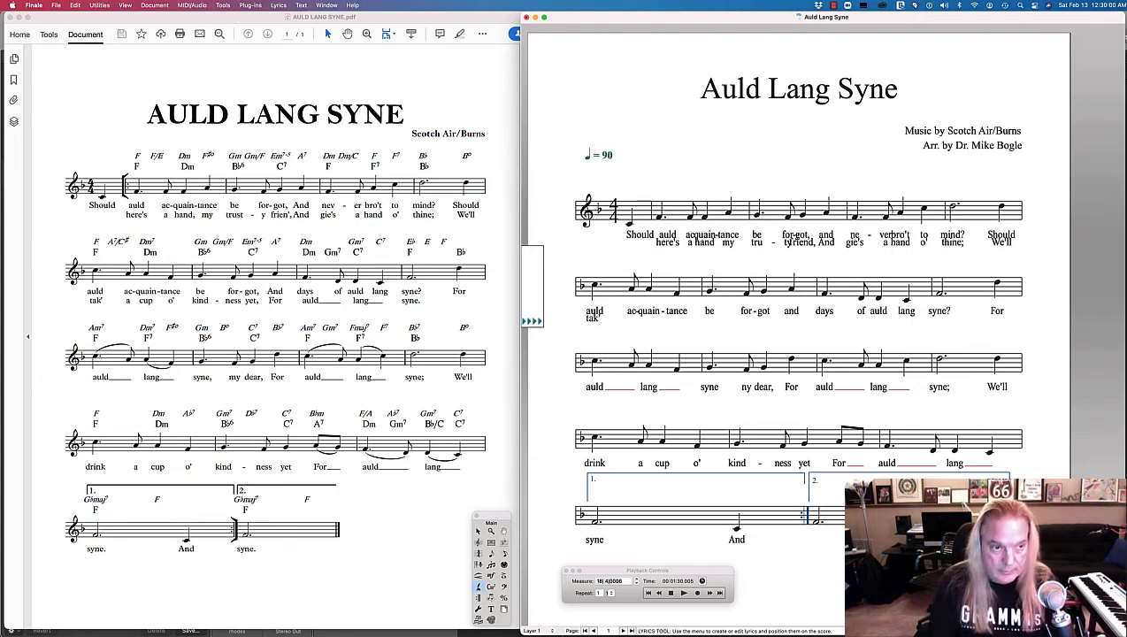
type(" a cu")
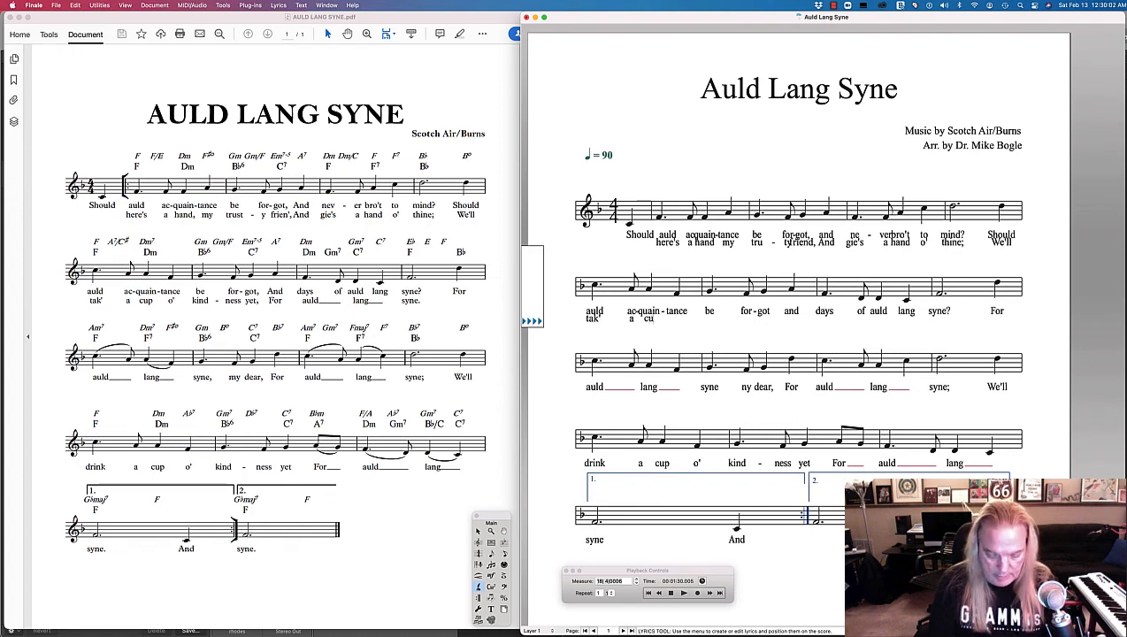
type("p o'")
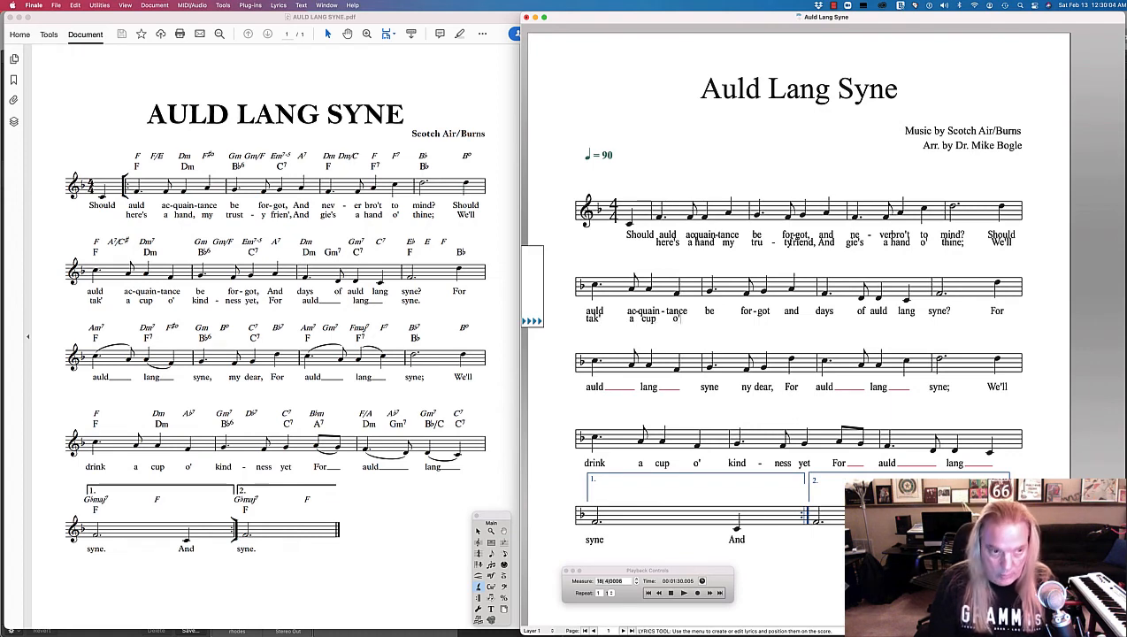
type(" kind")
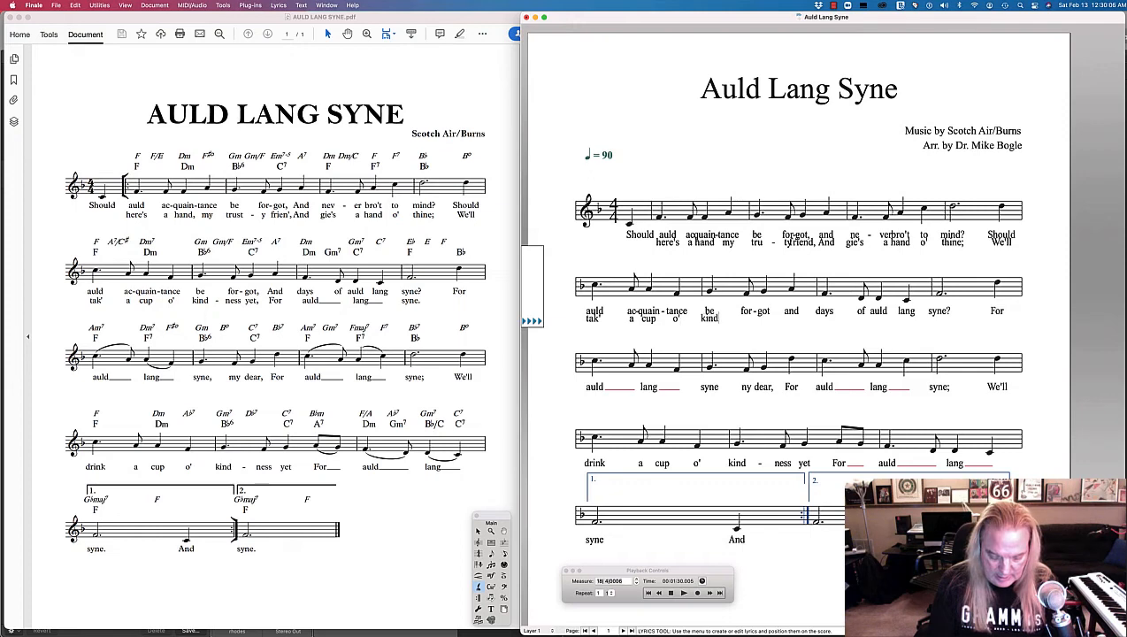
type(" - ness")
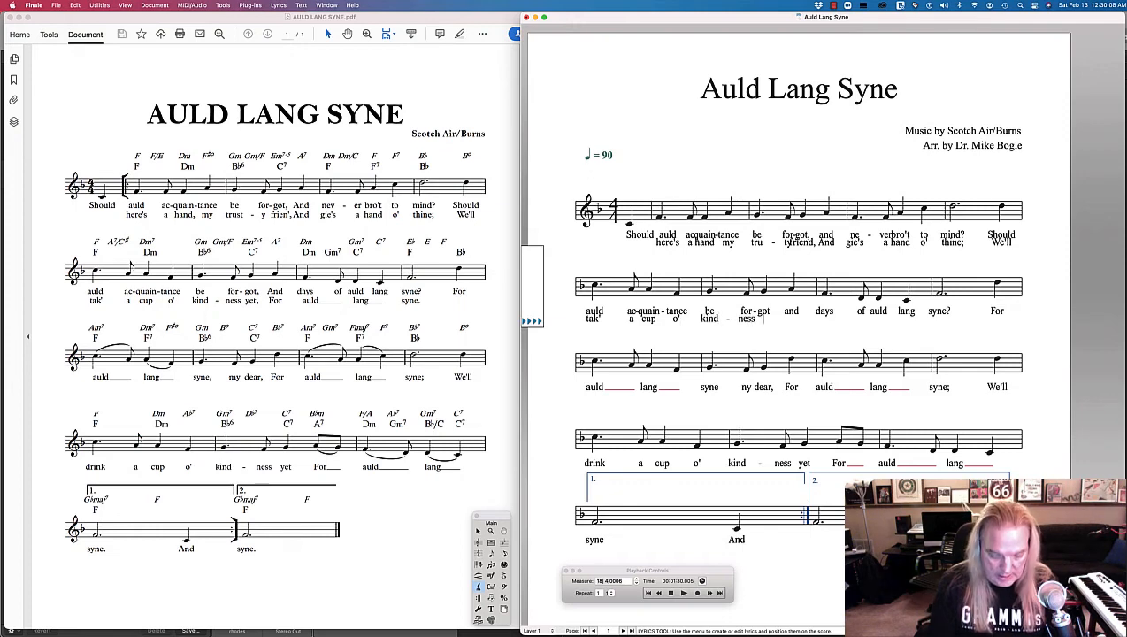
type(" yet,For")
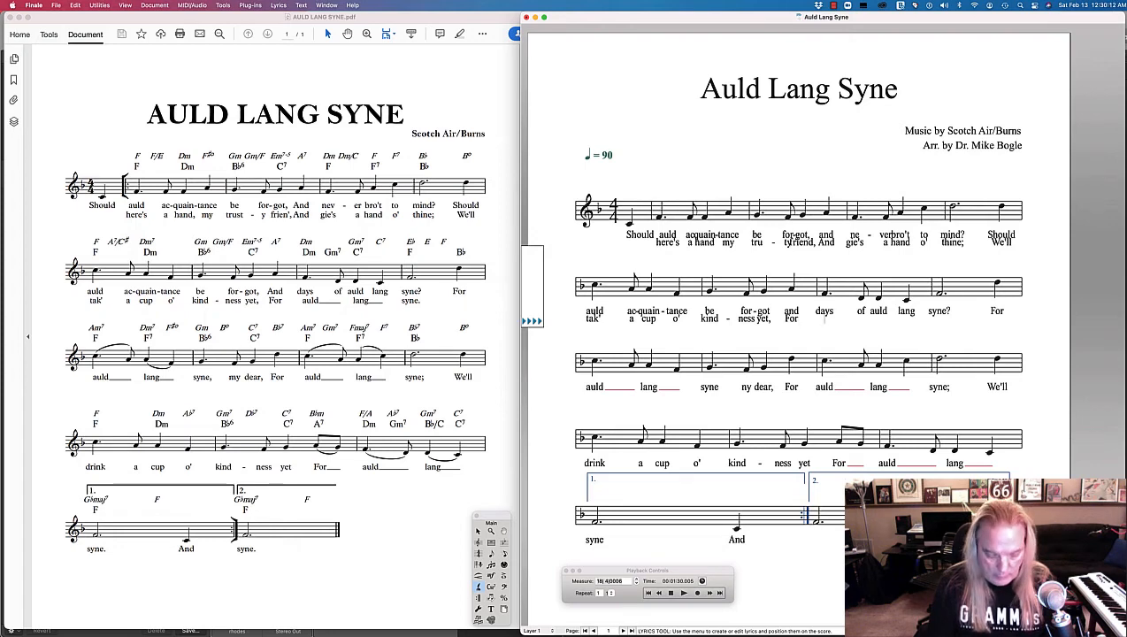
- Enter the second-verse lyrics "auld" and "lang", each held over two notes, and "syne" under the last two measures of the second system
type(" auld  lang ")
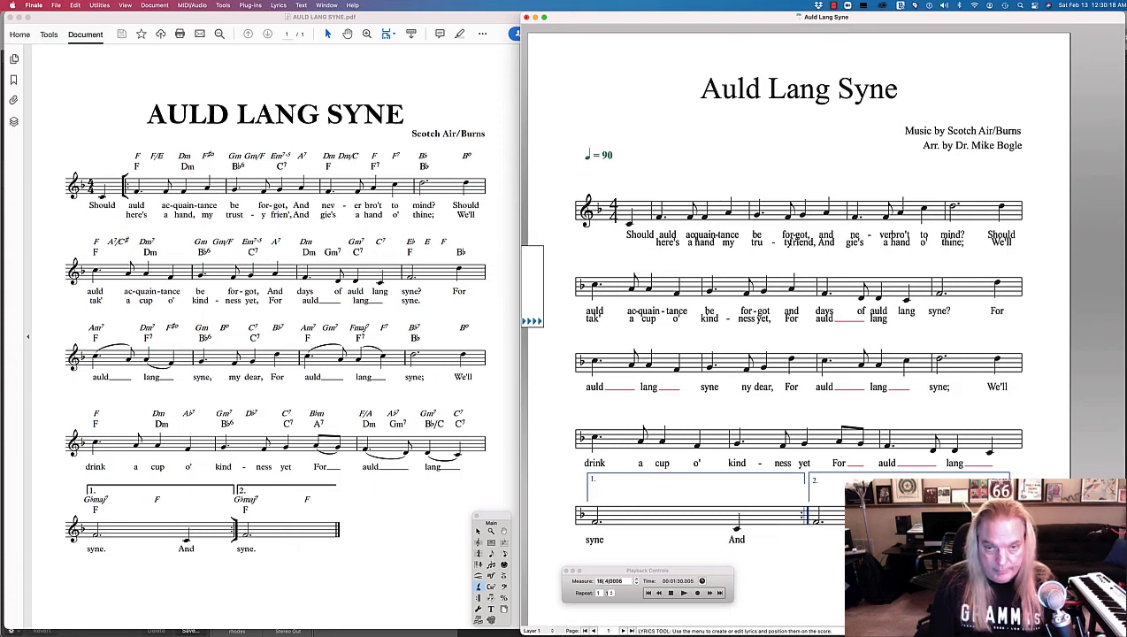
type(" syne")
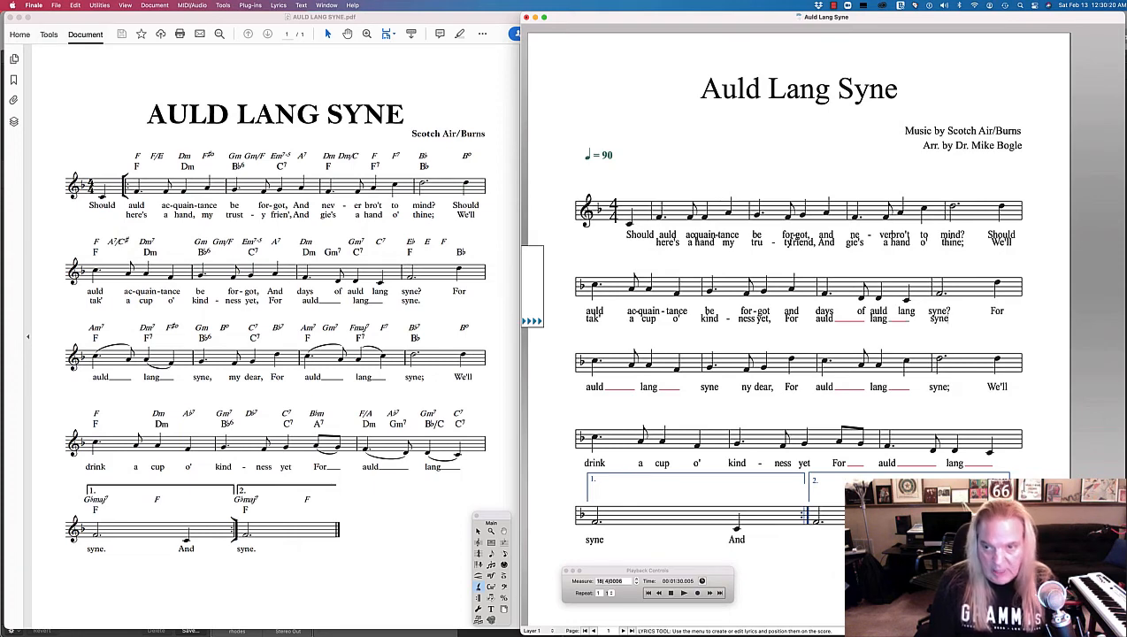
key("space")
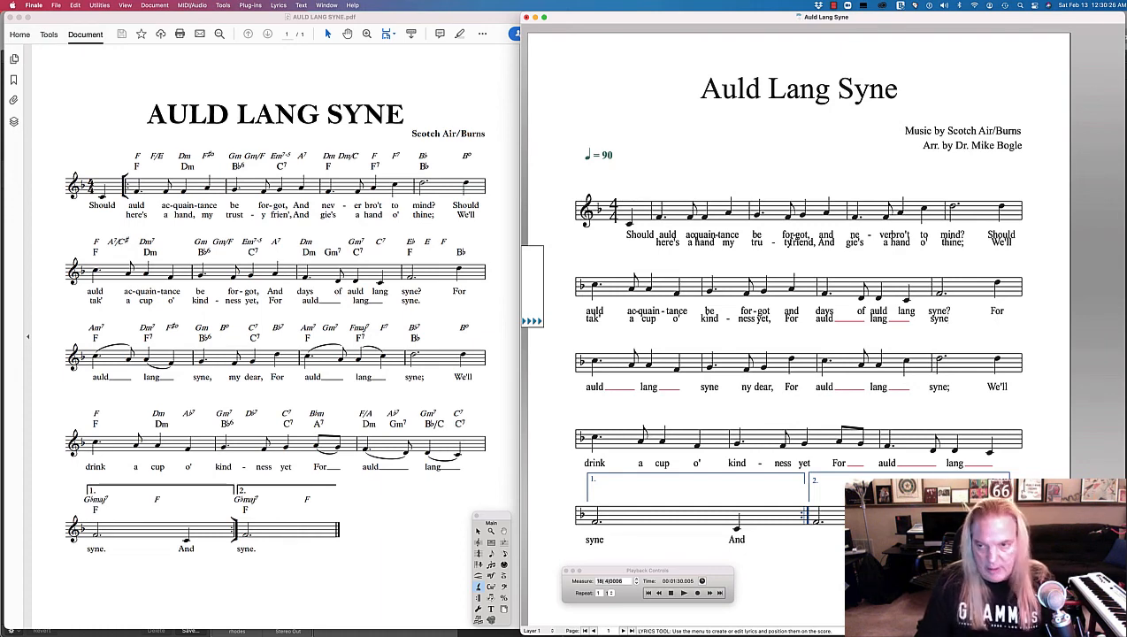
key("Left")
key("Left")
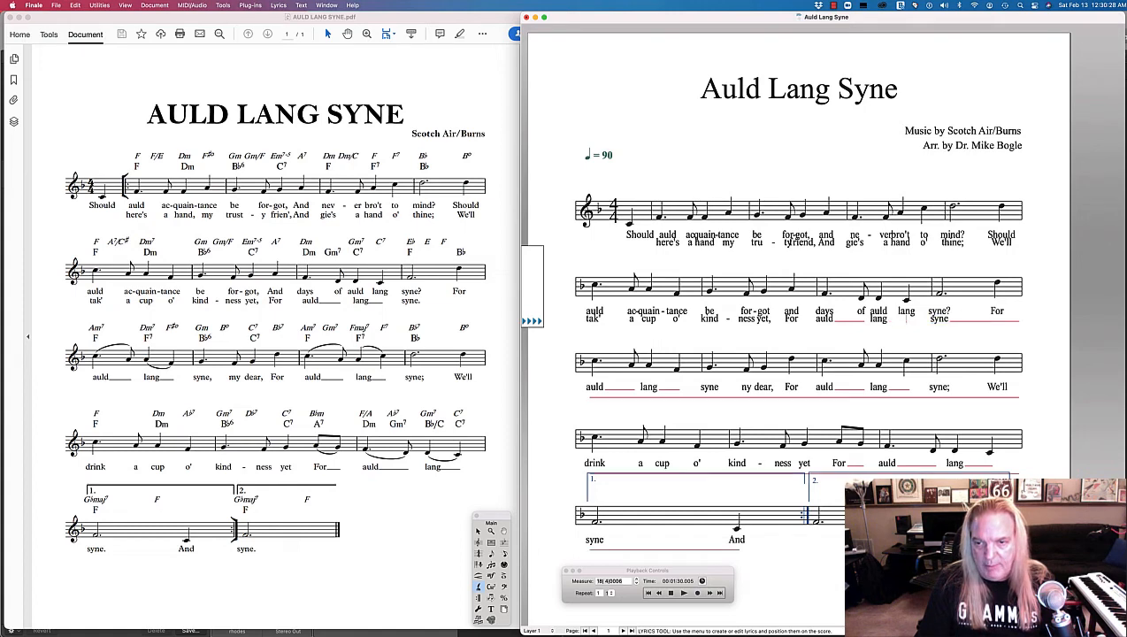
key("Left")
key("Left")
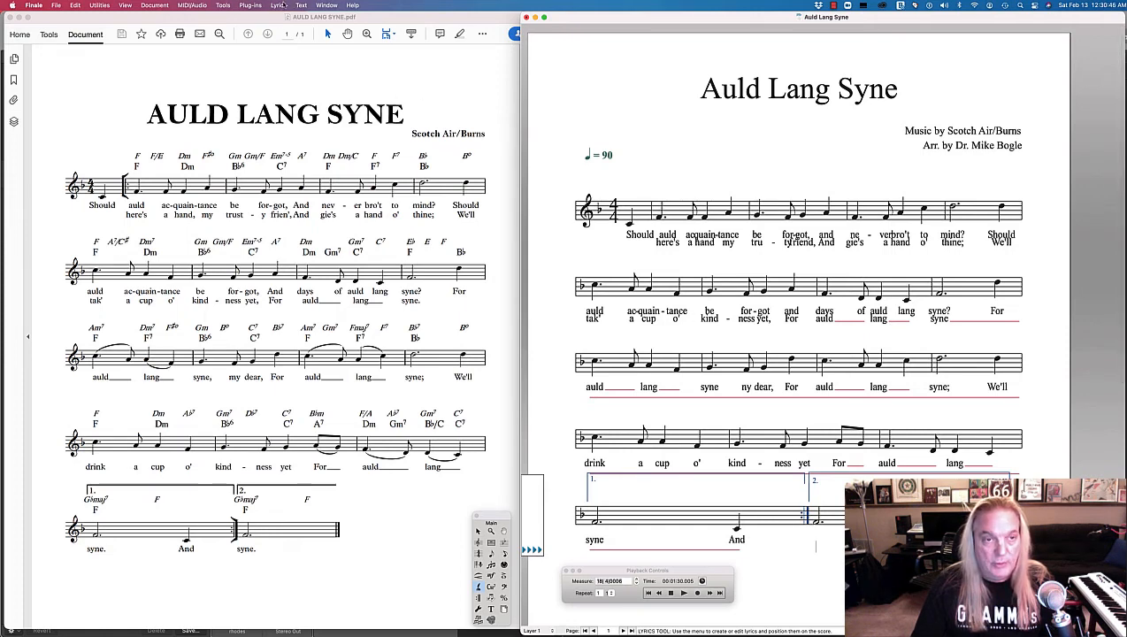
- Enter the lyric "syne" under the first note of the second ending
left_click(279, 5)
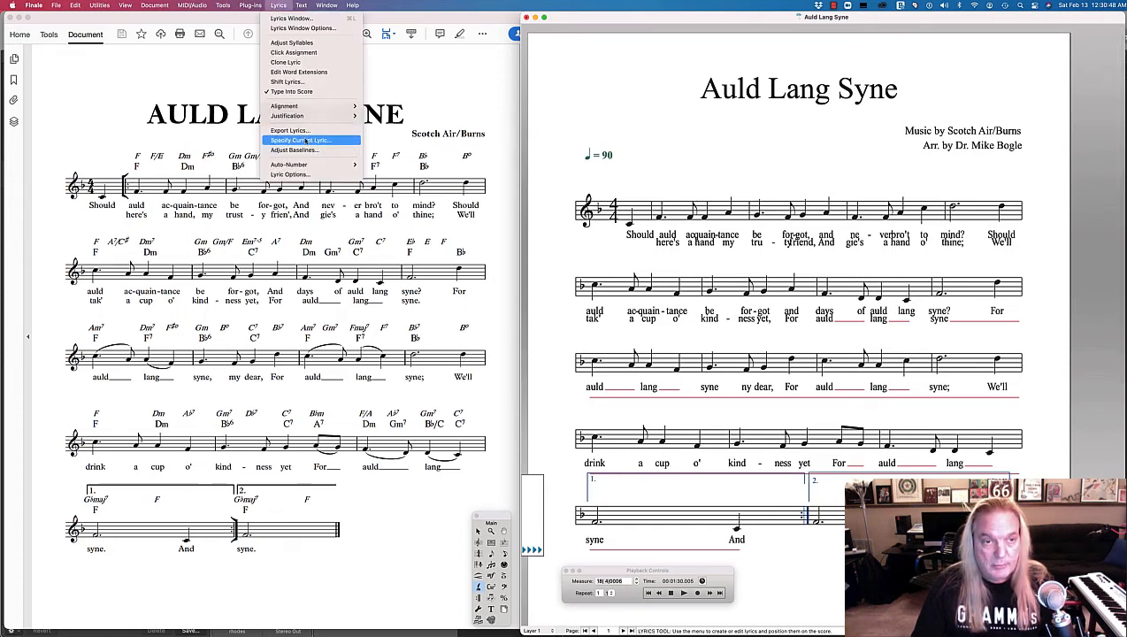
left_click(301, 140)
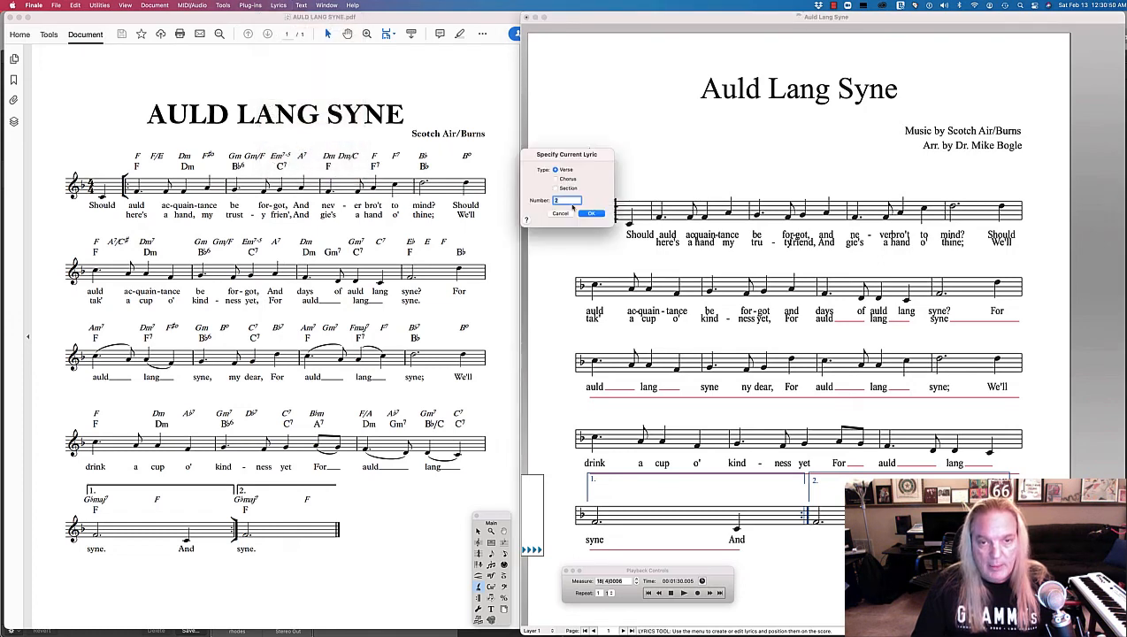
left_click(596, 213)
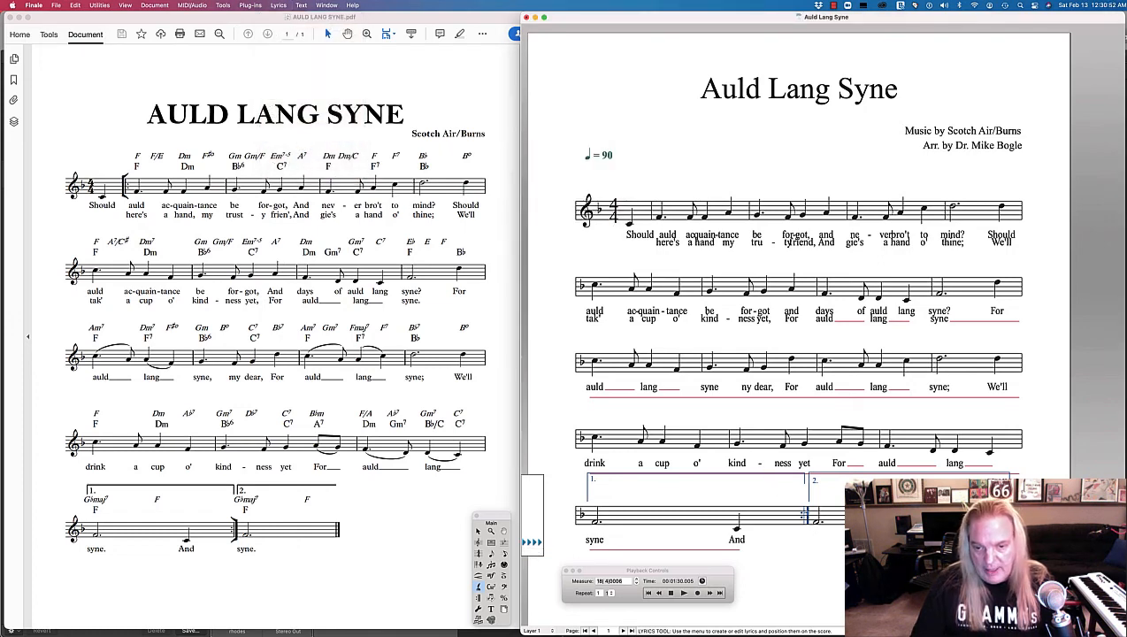
type("syn")
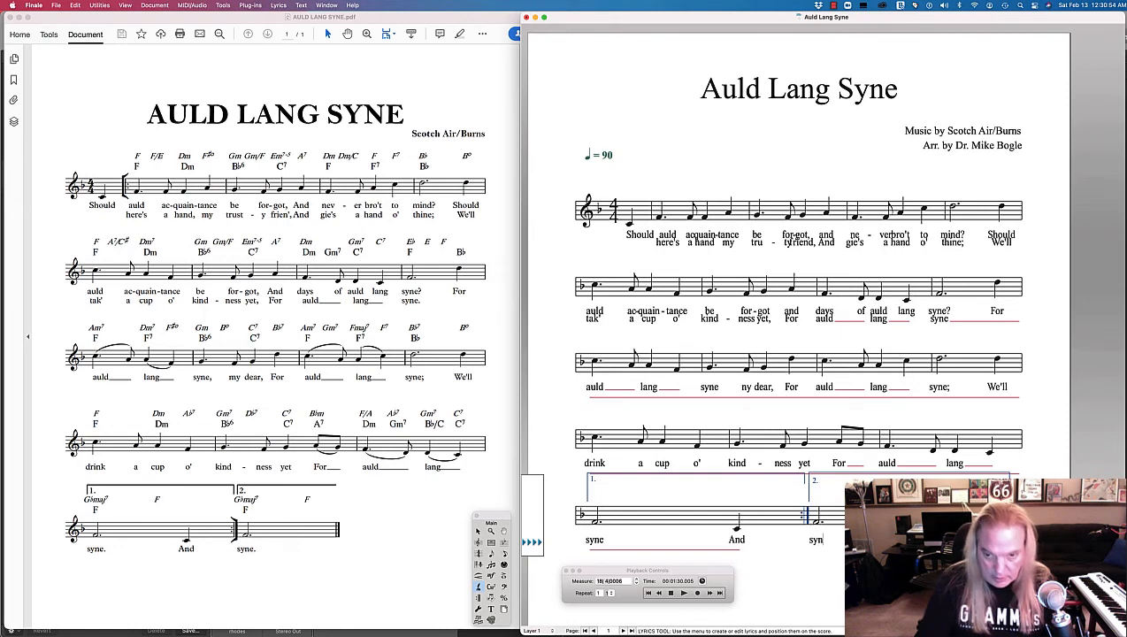
type("e")
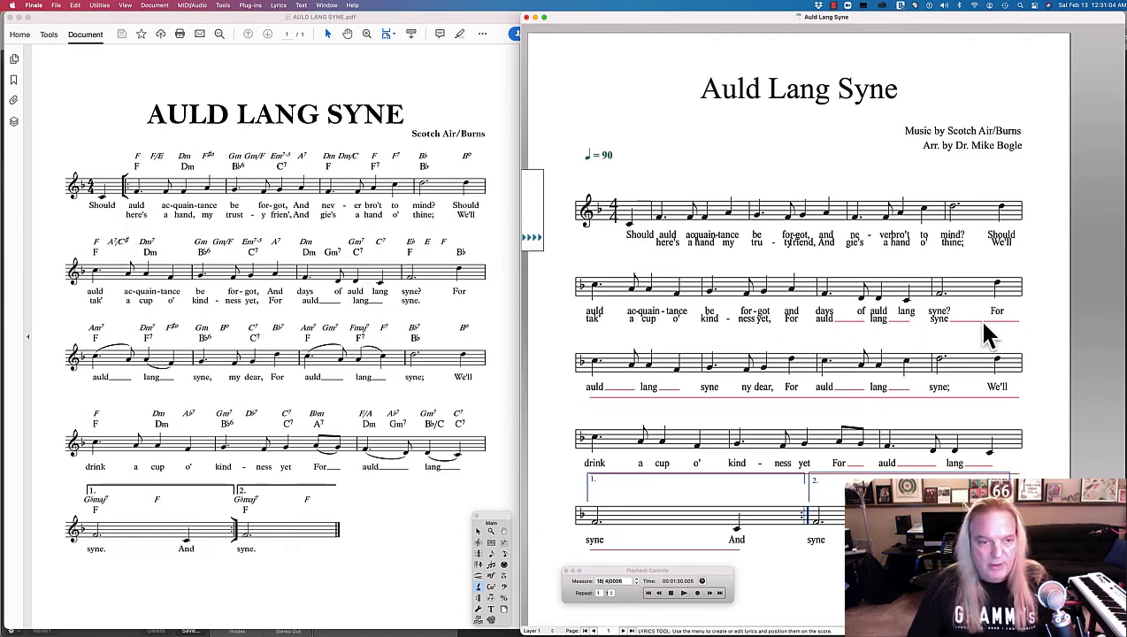
- Specify verse 2 as the current lyric
left_click(301, 5)
mouse_move(279, 5)
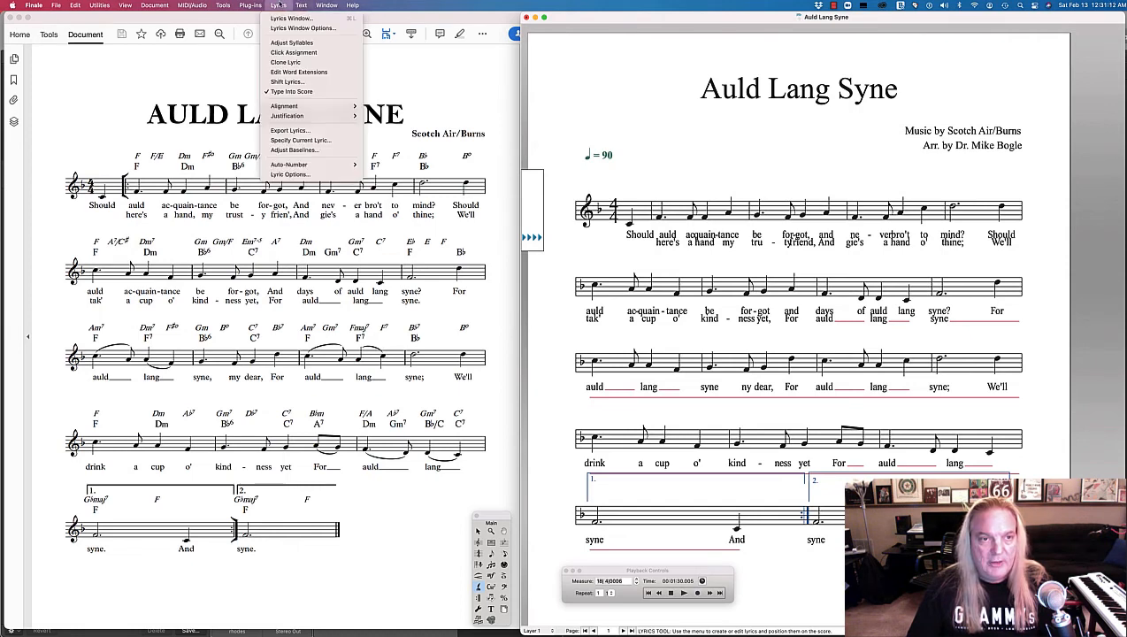
left_click(299, 140)
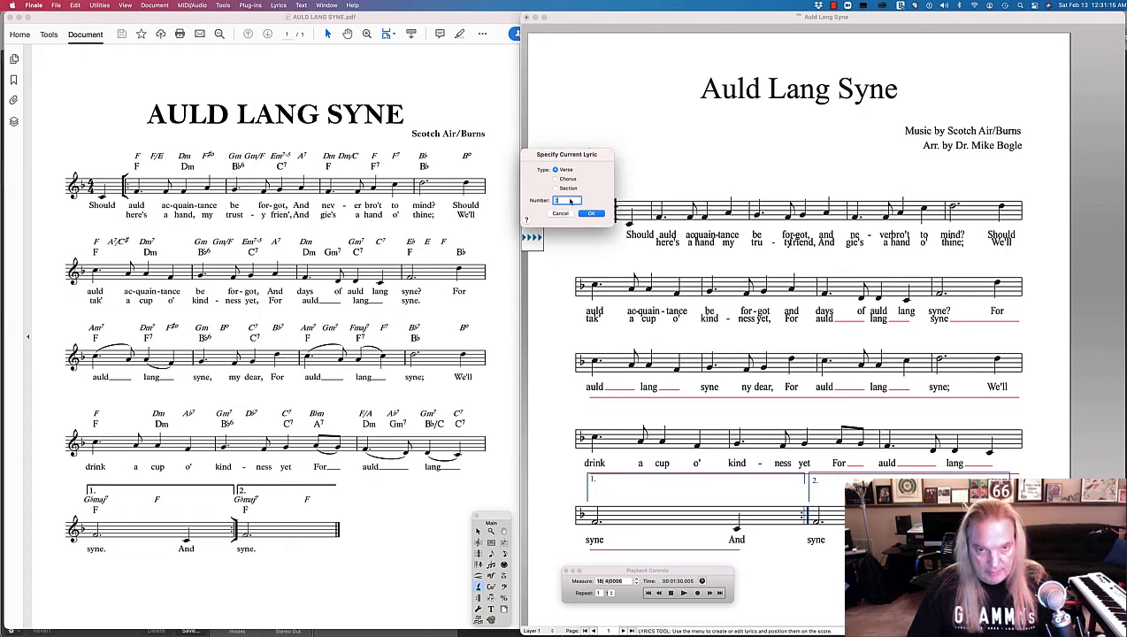
type("2")
left_click(591, 214)
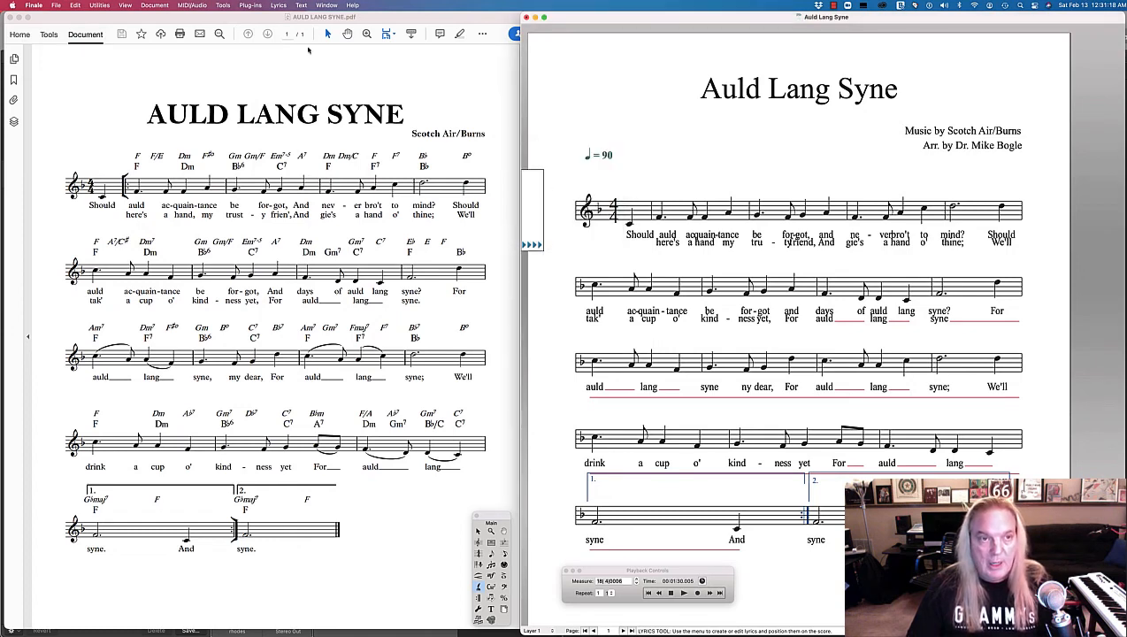
- Delete the long word extension running from the second-verse "syne" in the second system through to the first ending
left_click(279, 5)
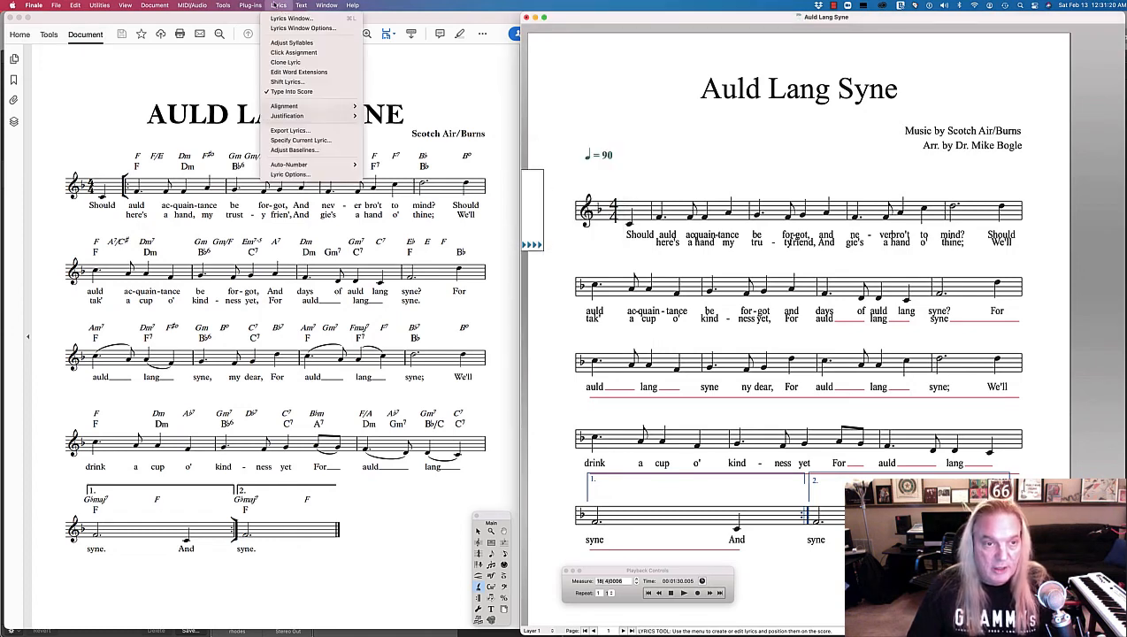
mouse_move(309, 106)
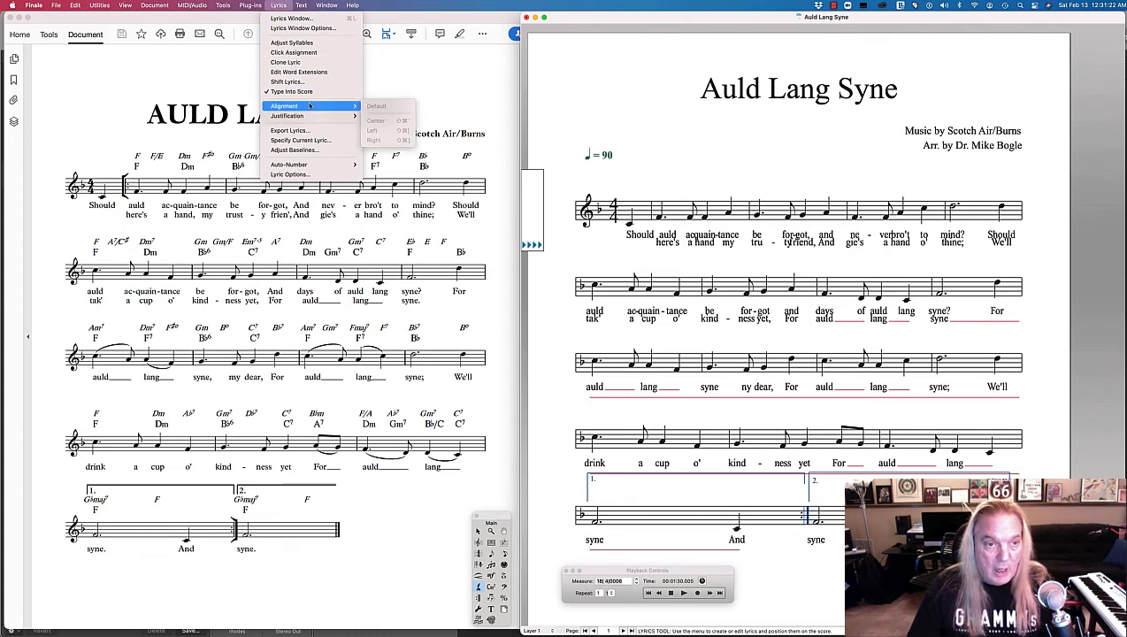
left_click(299, 72)
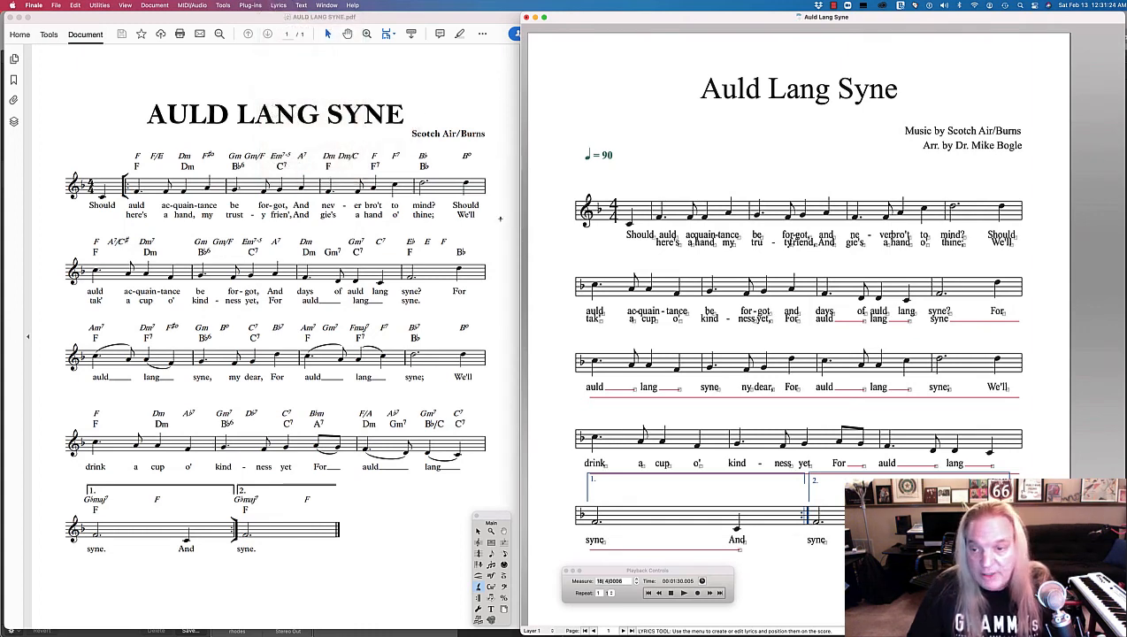
left_click(741, 553)
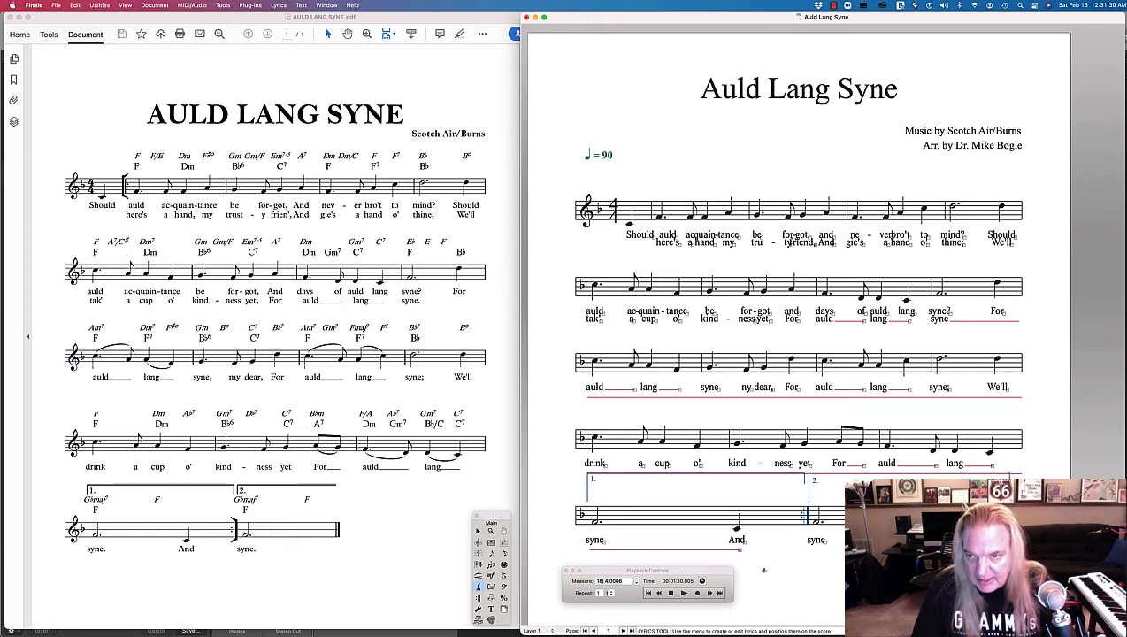
key("Delete")
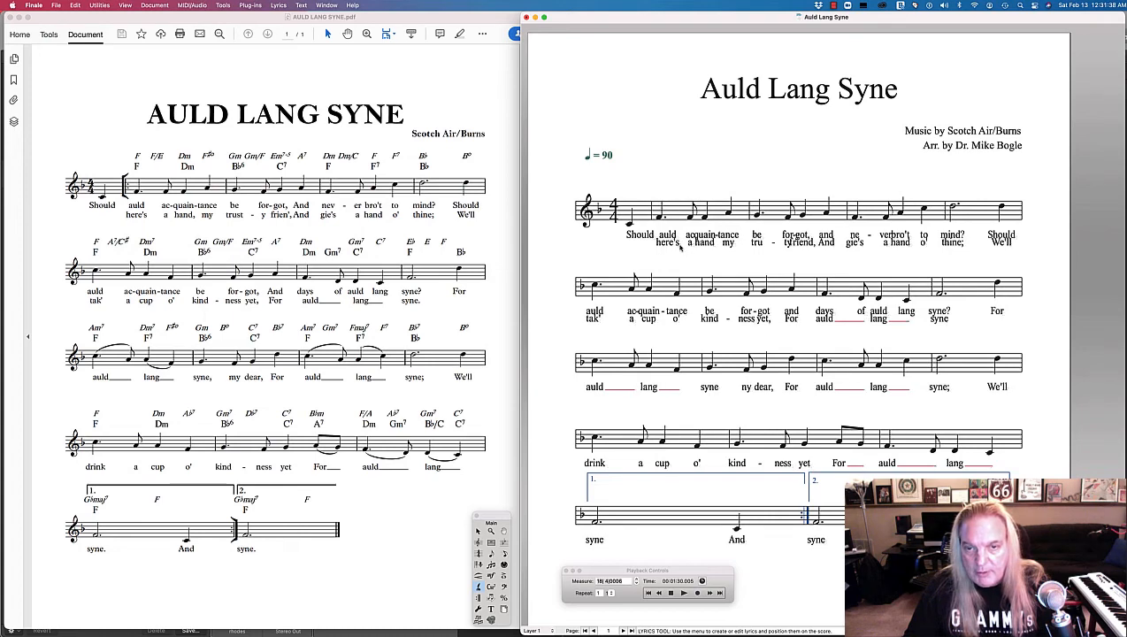
left_click(677, 249)
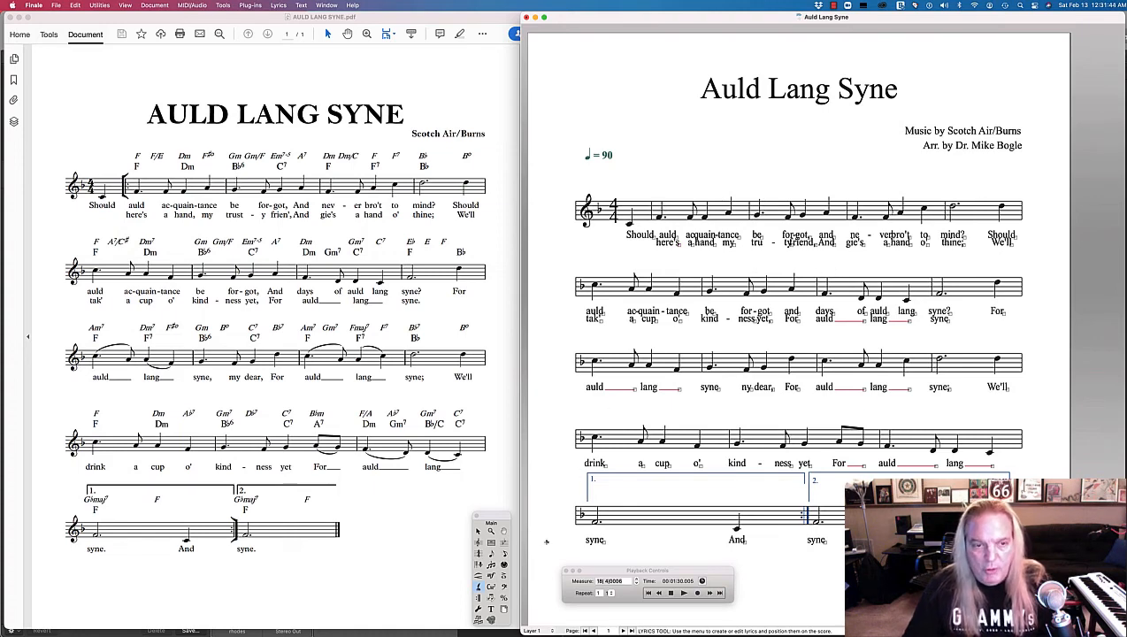
- Check the baseline offsets for the verse 2 lyrics
left_click(277, 6)
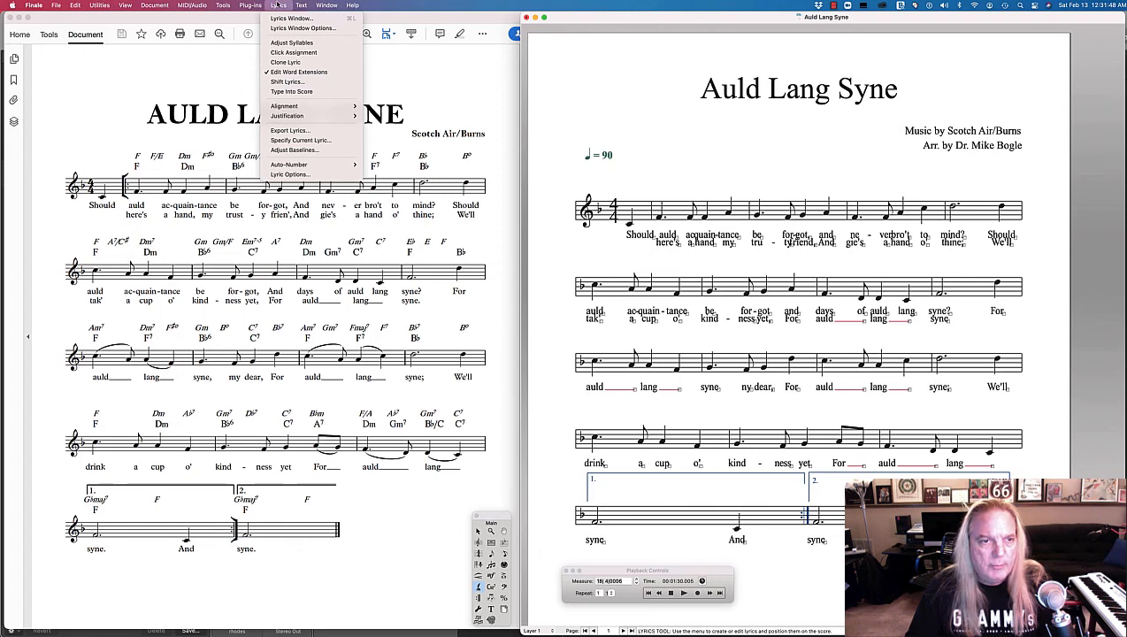
mouse_move(307, 121)
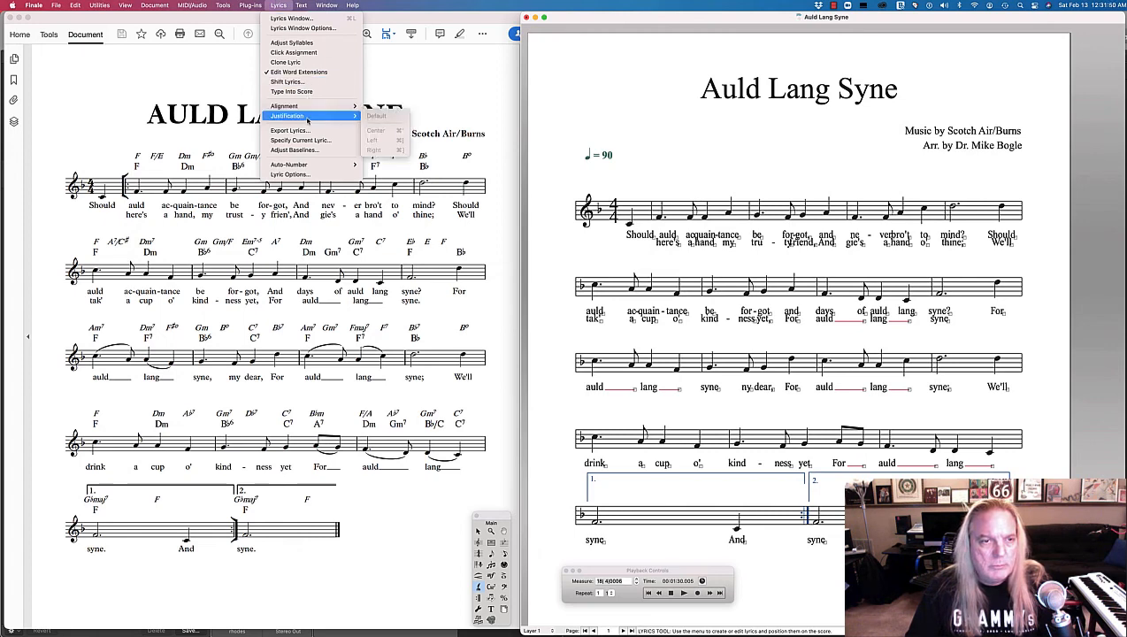
left_click(301, 149)
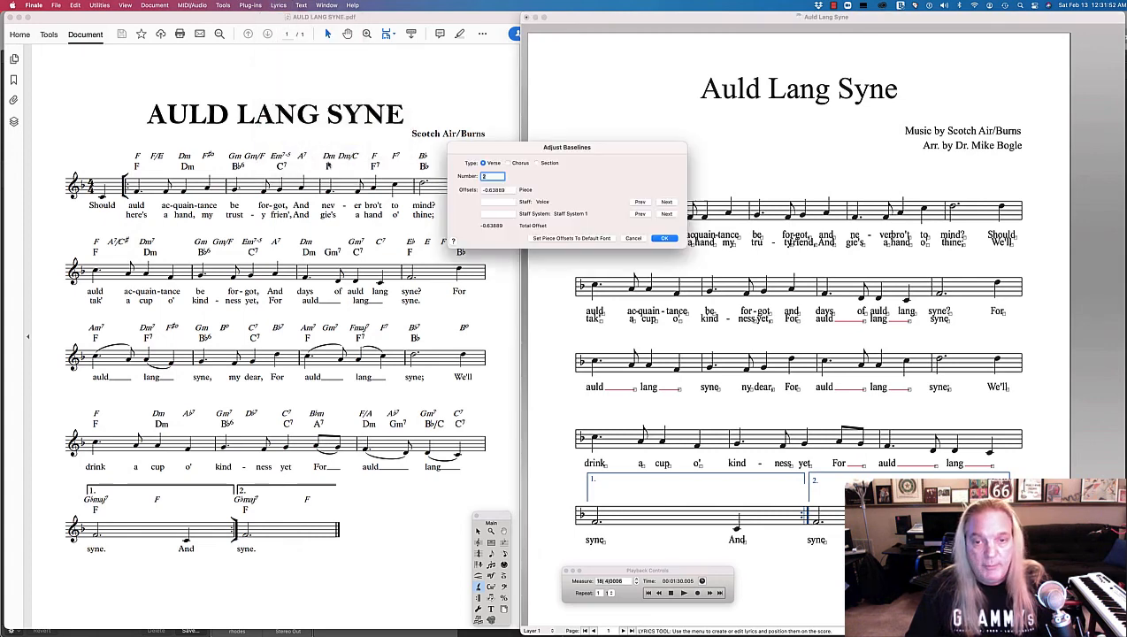
left_click(665, 239)
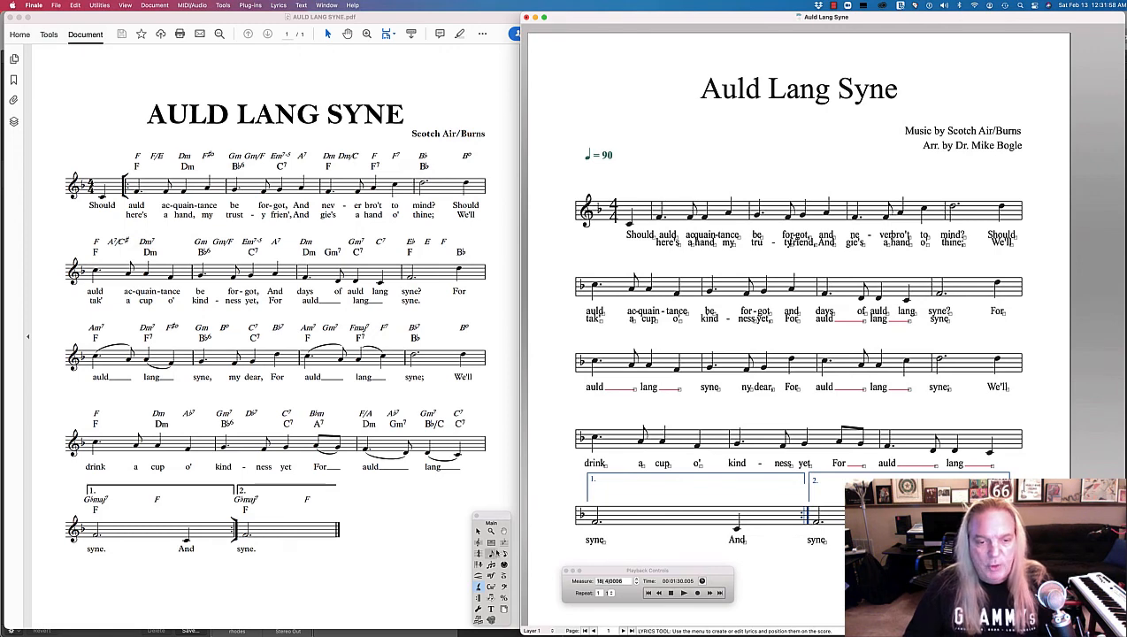
- Enter the chord symbols F and Dmi above the first full measure of the first system with the Chord tool
left_click(491, 586)
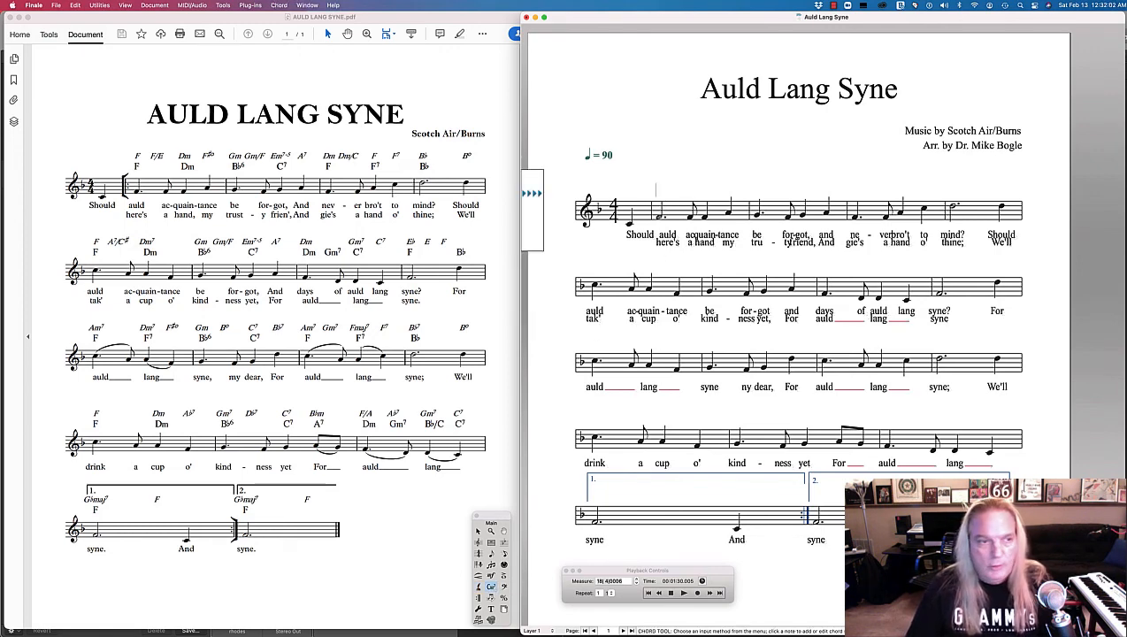
left_click(659, 220)
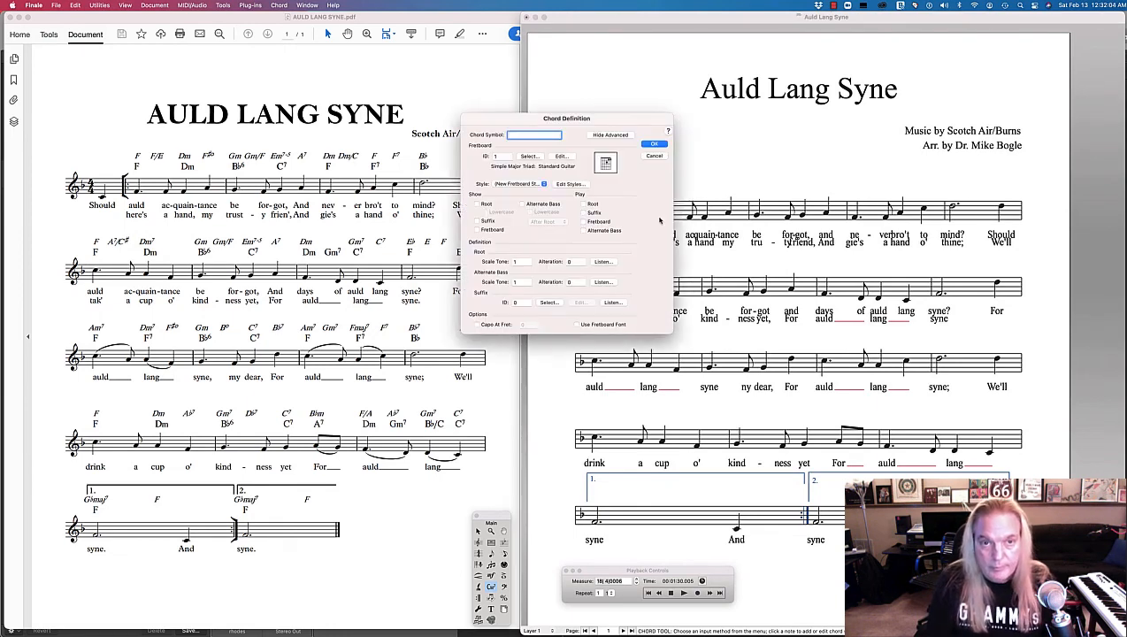
left_click(655, 156)
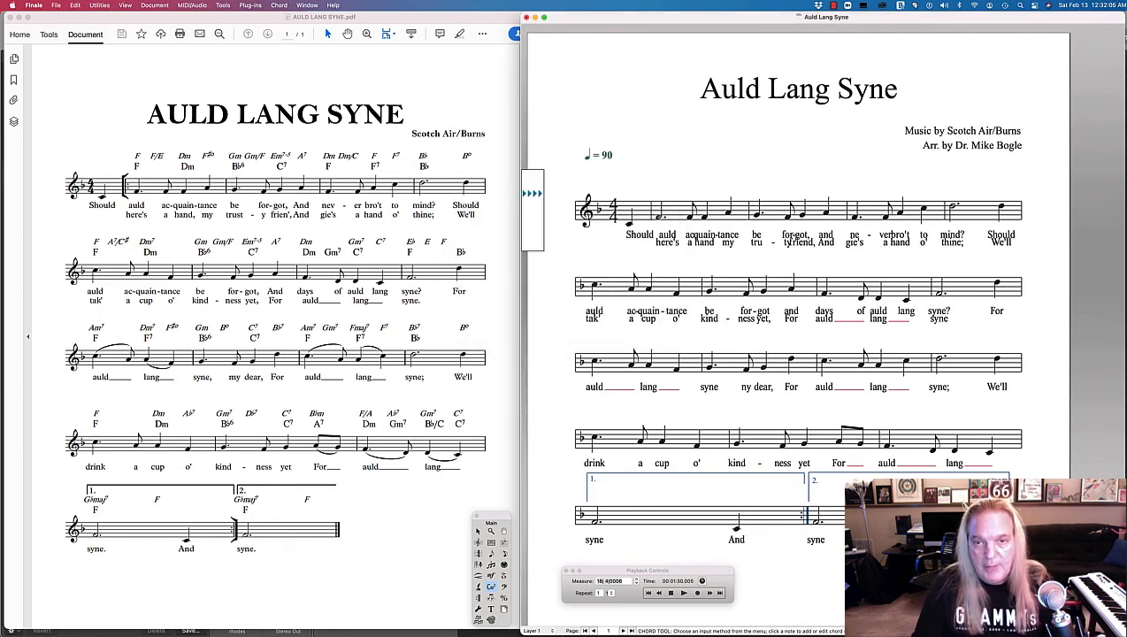
type("F")
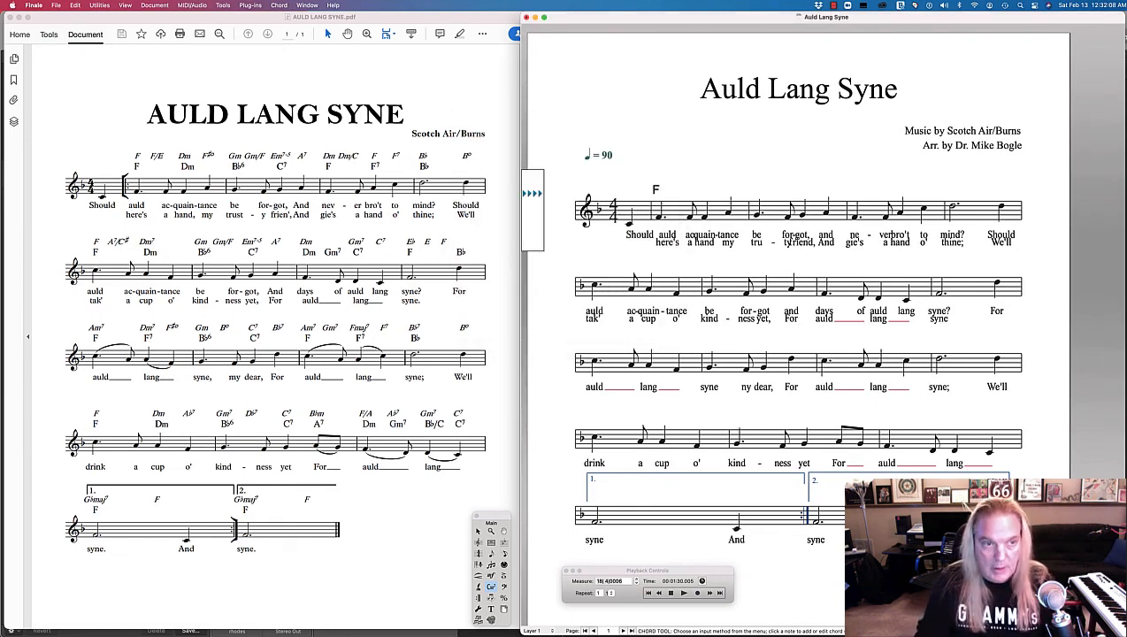
key("space")
key("space")
key("space")
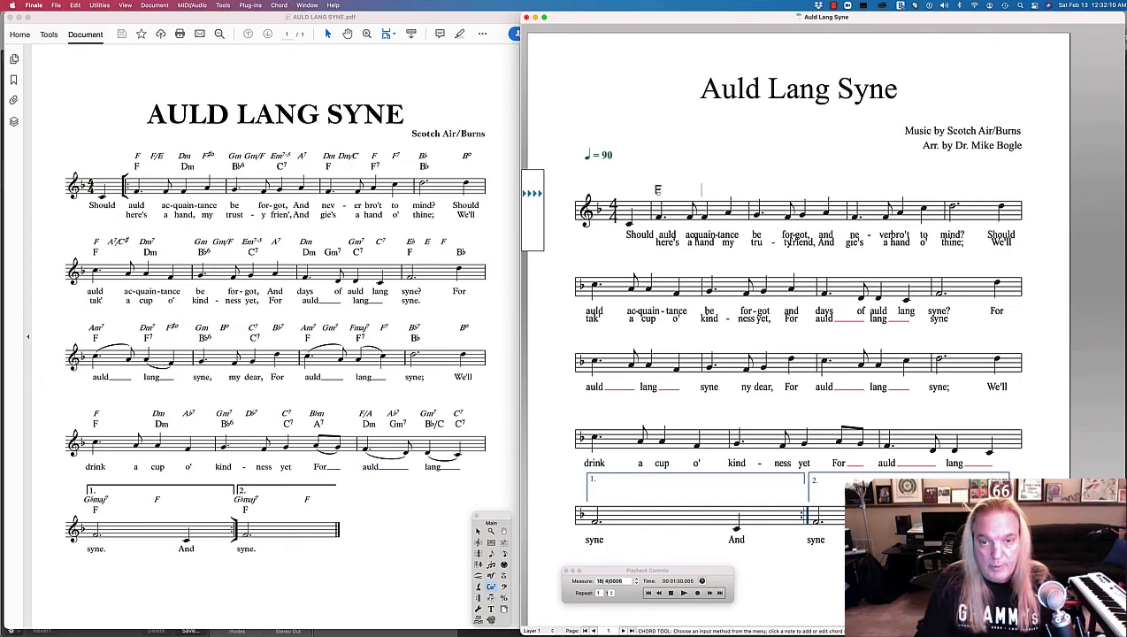
type("D")
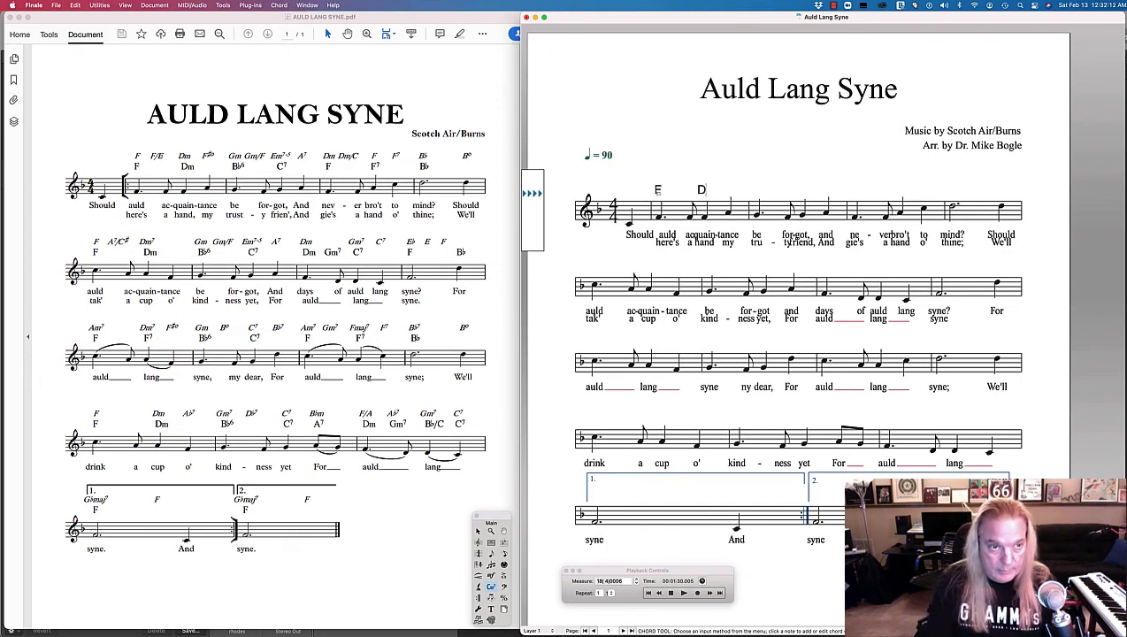
type("mi")
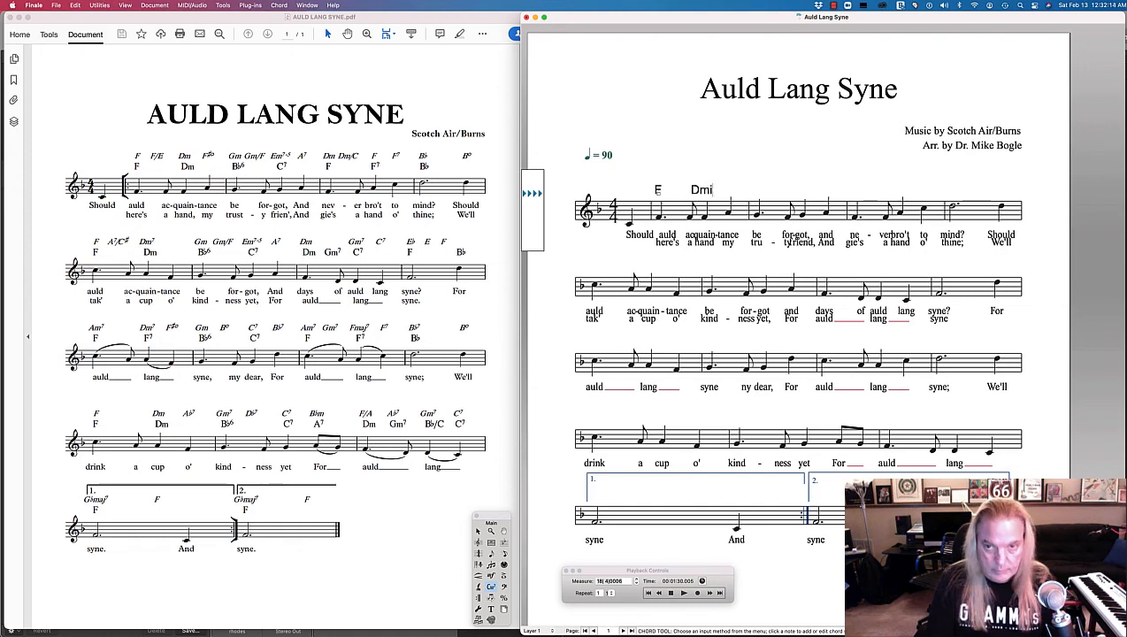
key("space")
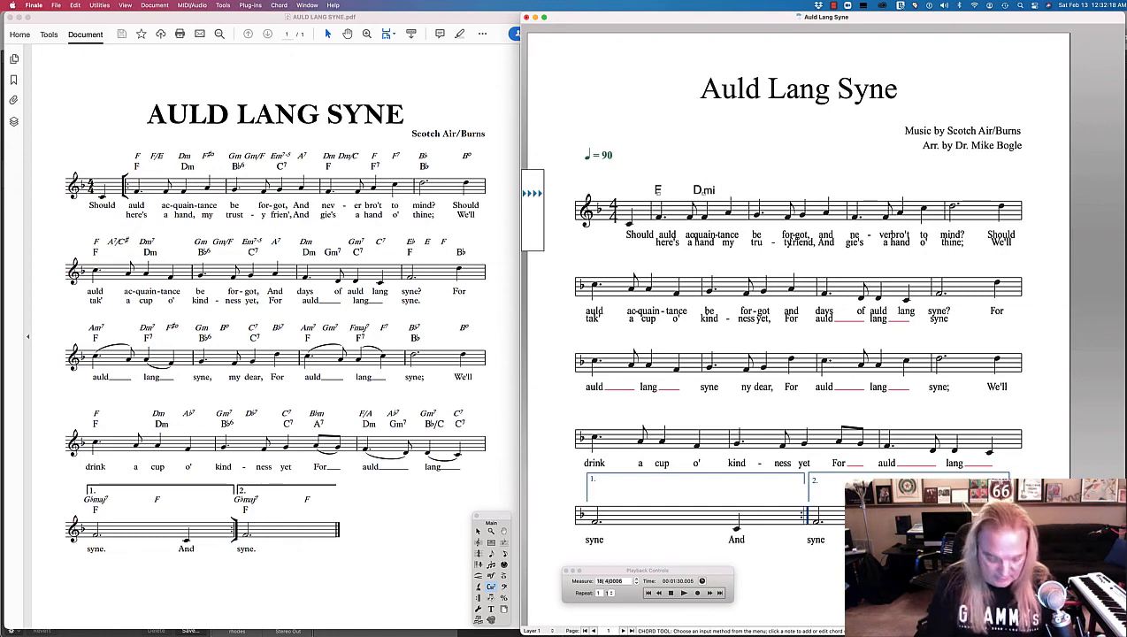
- Enter the chord symbols Bb6 and C7 above the second full measure of the first system
type("Bb6")
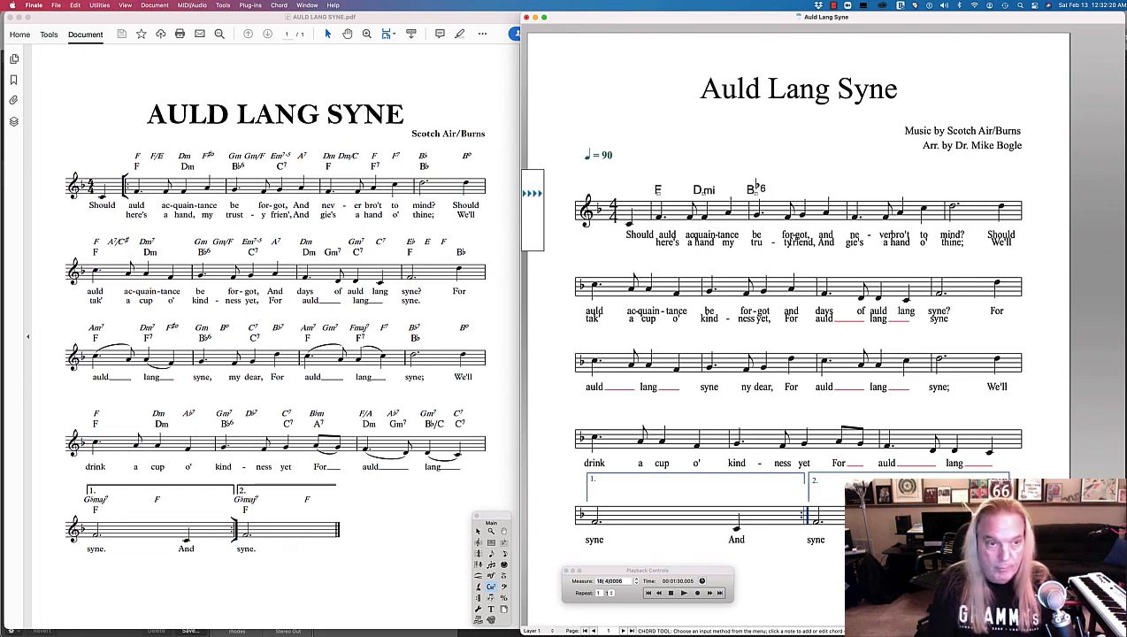
key("space")
type("C7")
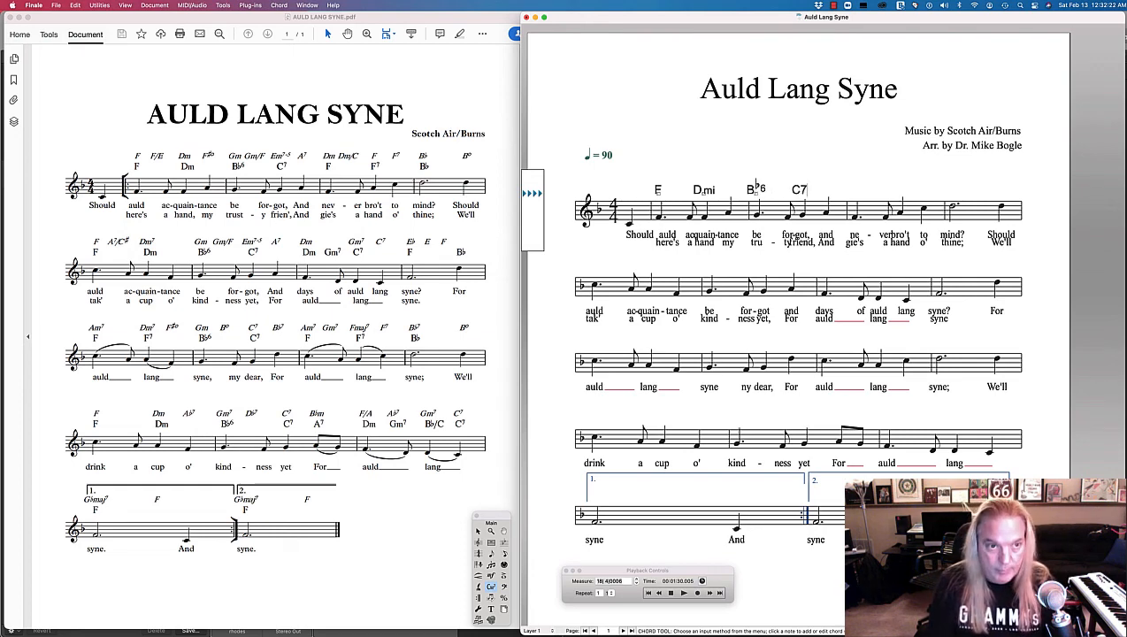
key("space")
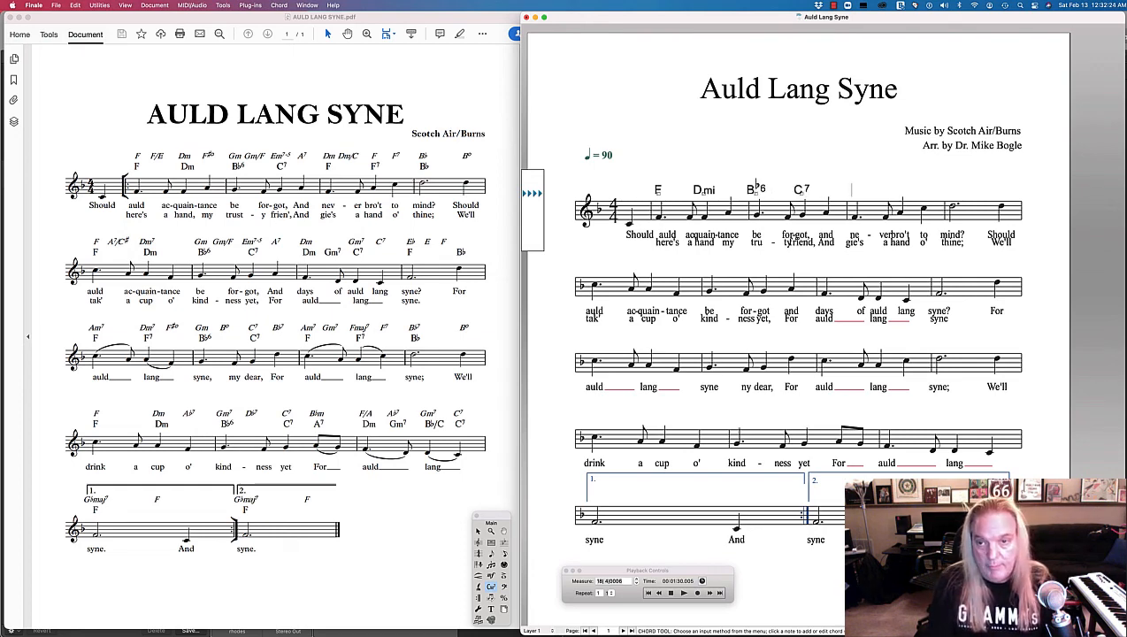
- Enter the chord symbols F and F7 above the third full measure and Bb above the last measure of the first system
type("E")
key("space")
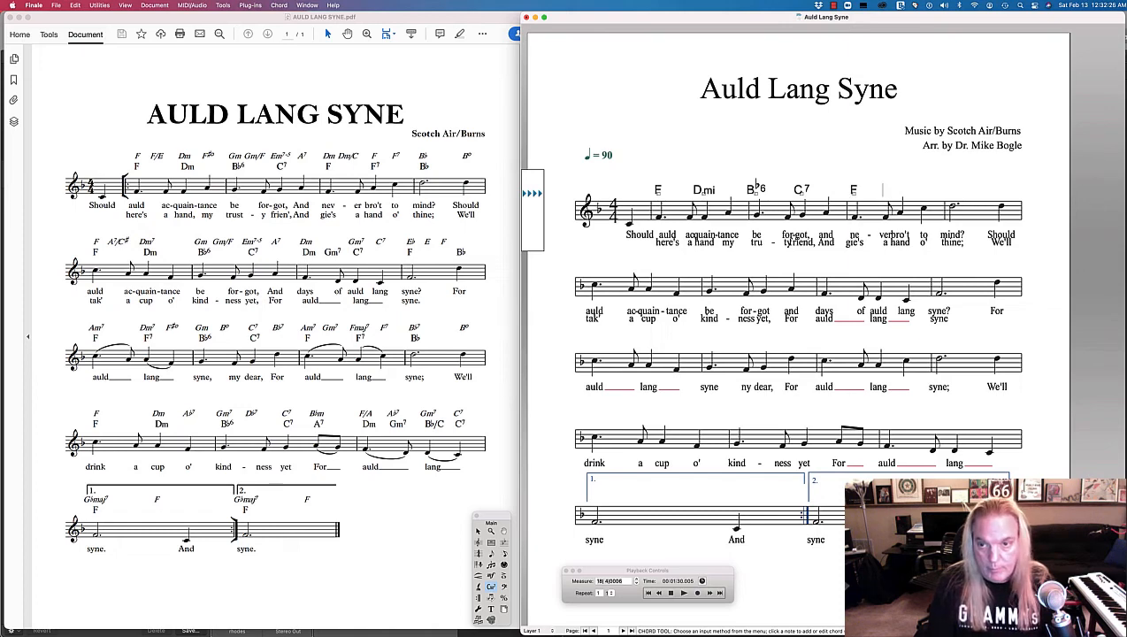
type("F7")
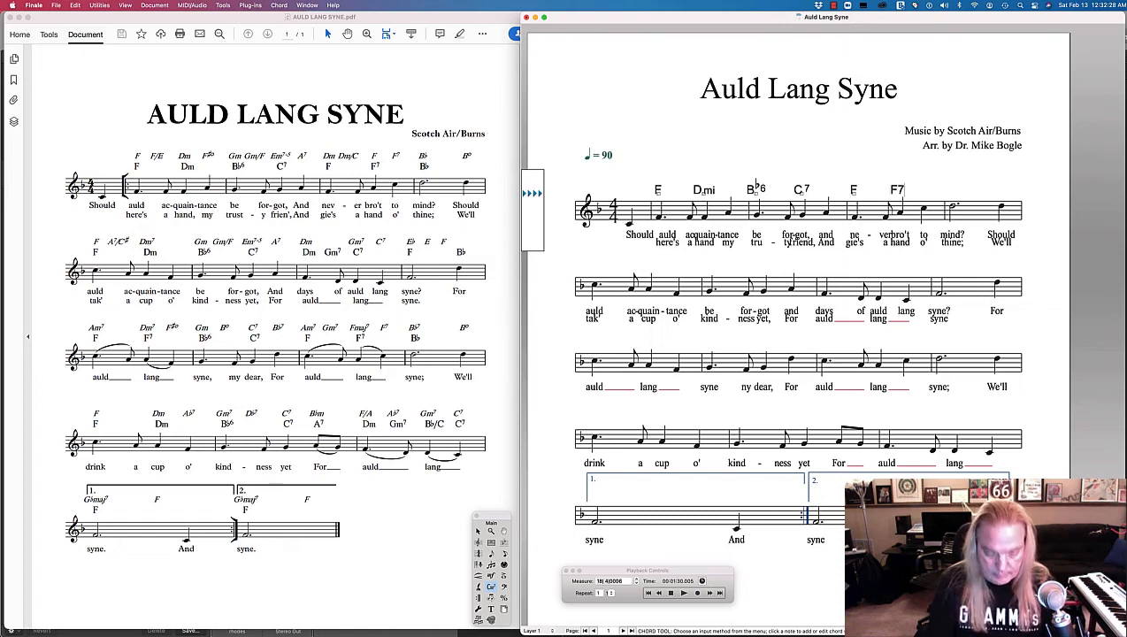
key("space")
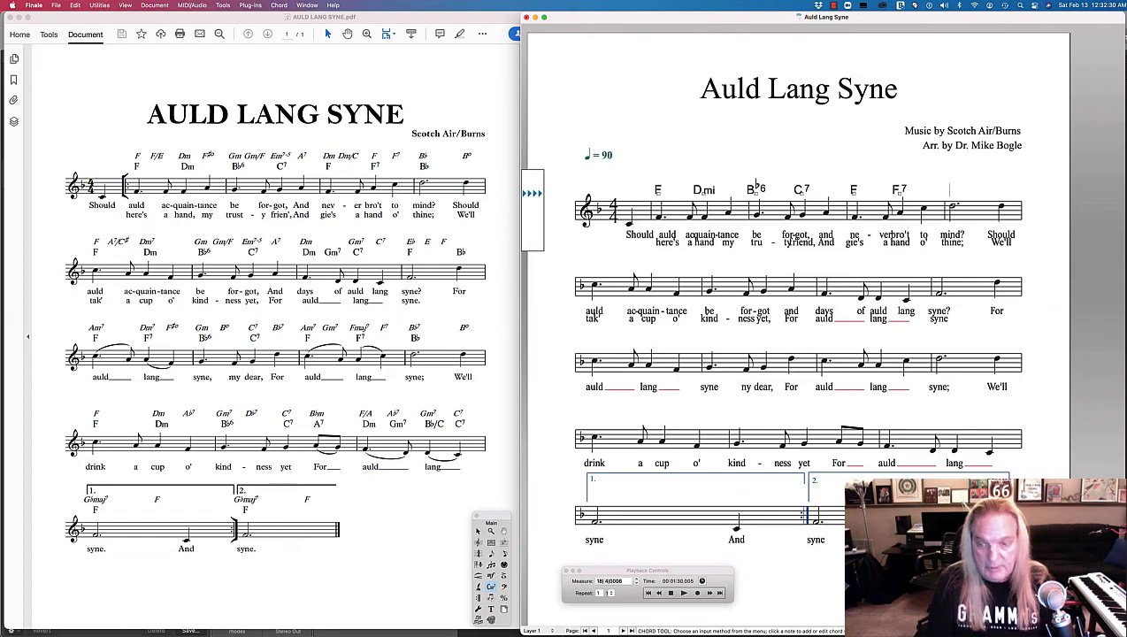
type("Bb")
key("space")
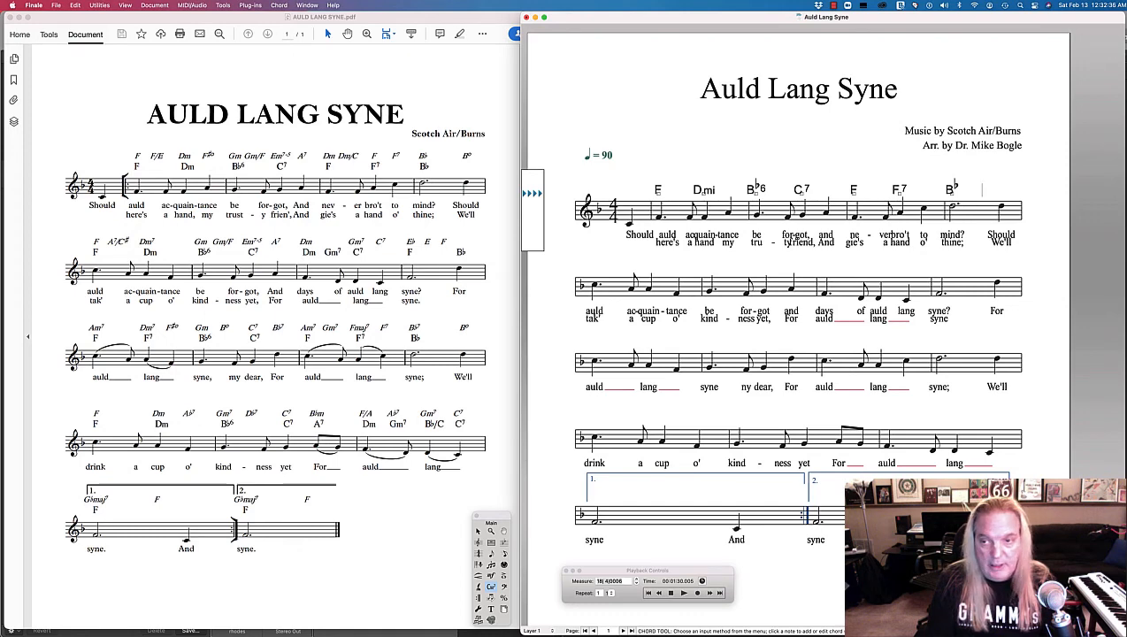
key("space")
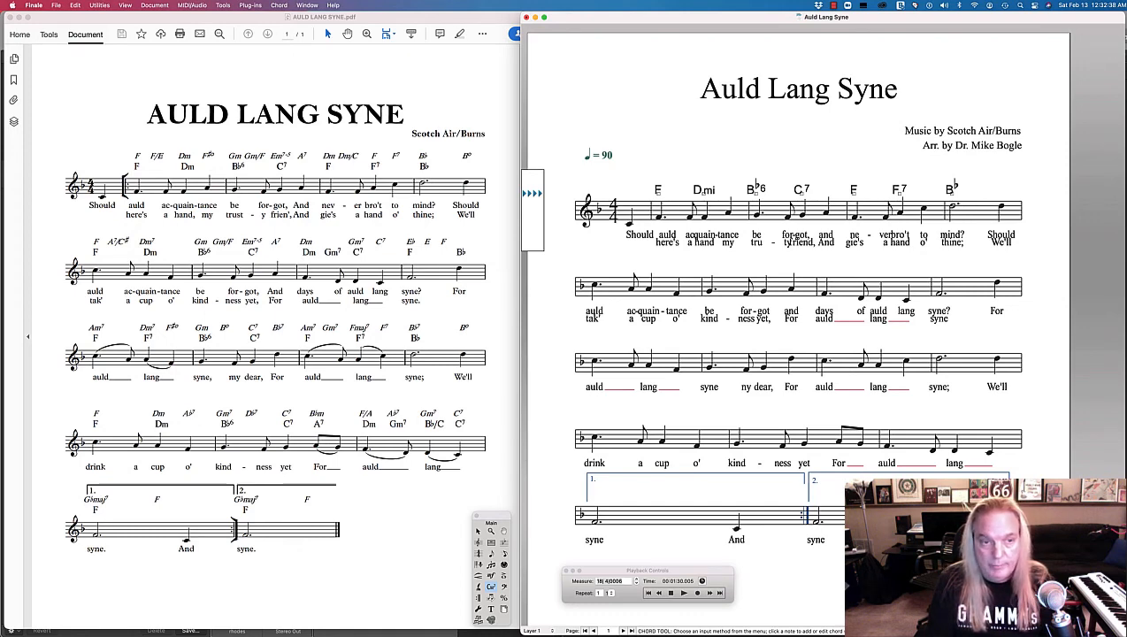
key("space")
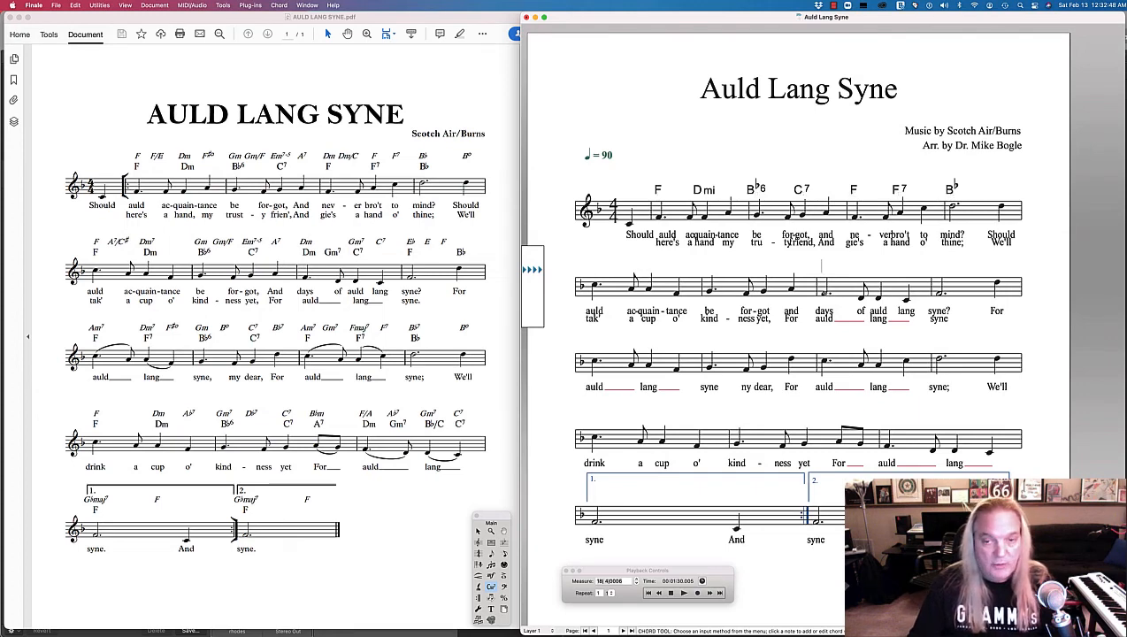
- Enter the chord symbols Dmi, Gmi7 and C7 above the third measure of the second system
type("Dmi")
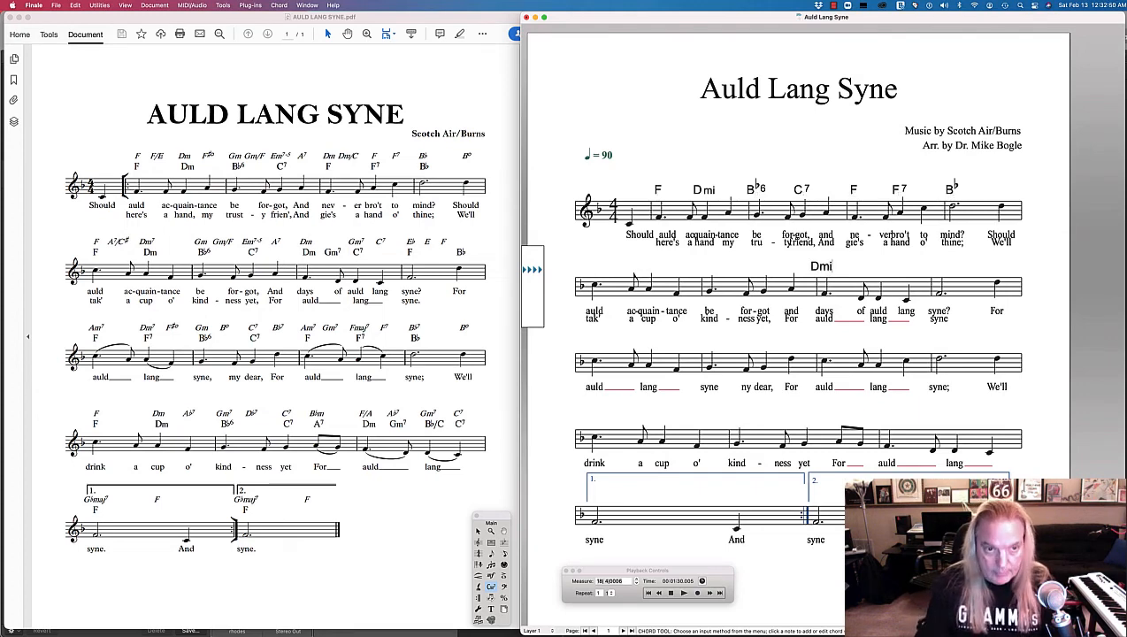
key("Return")
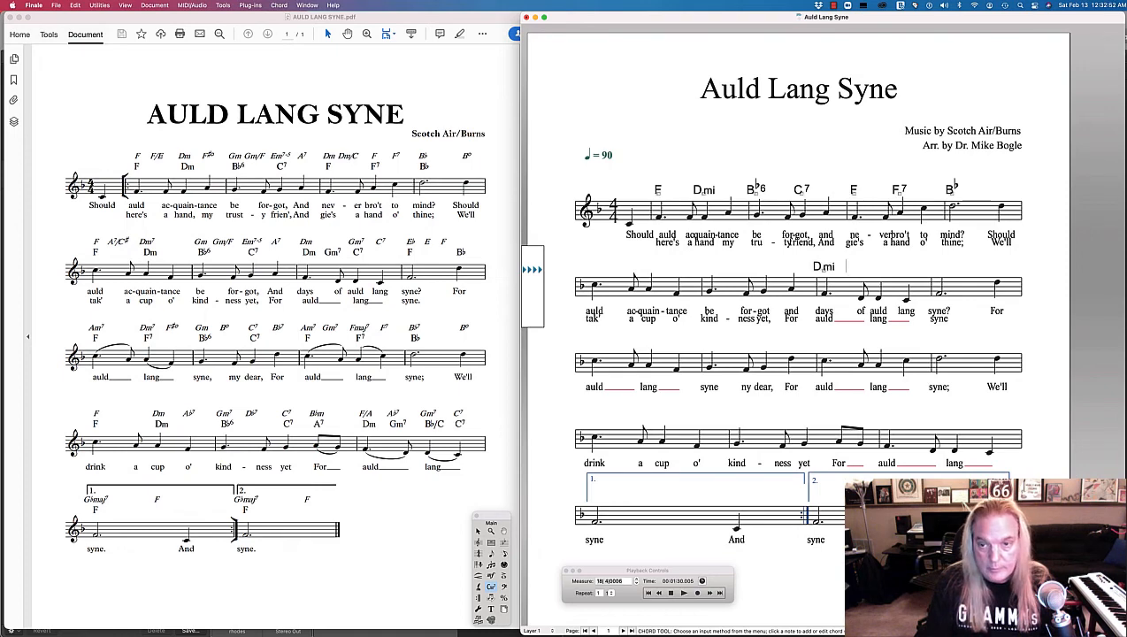
type("G ")
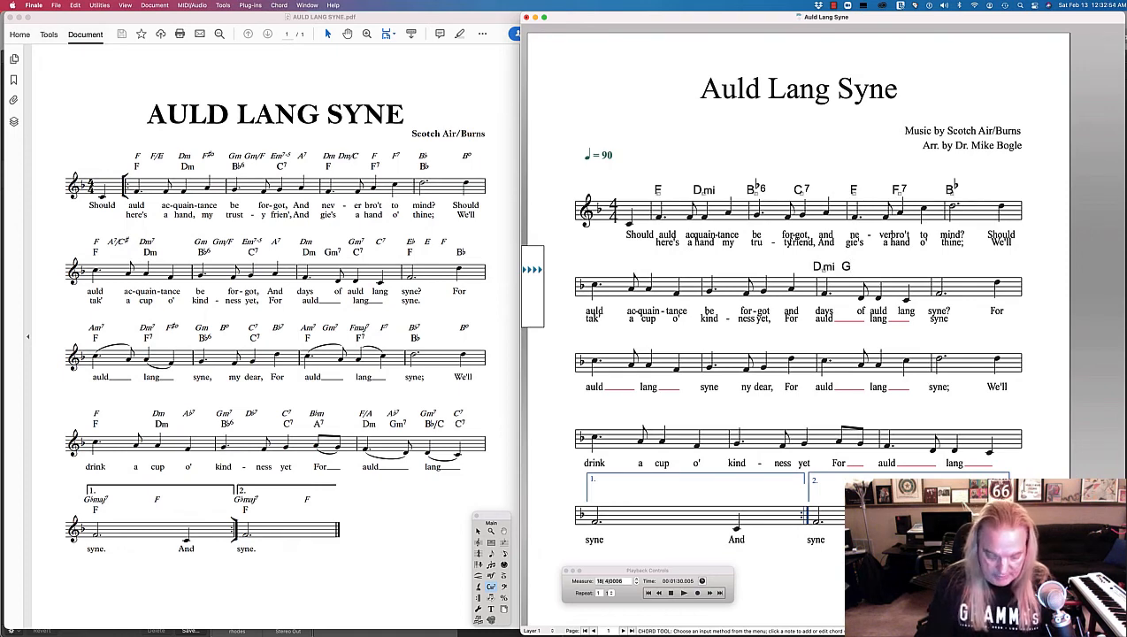
type("mi7 ")
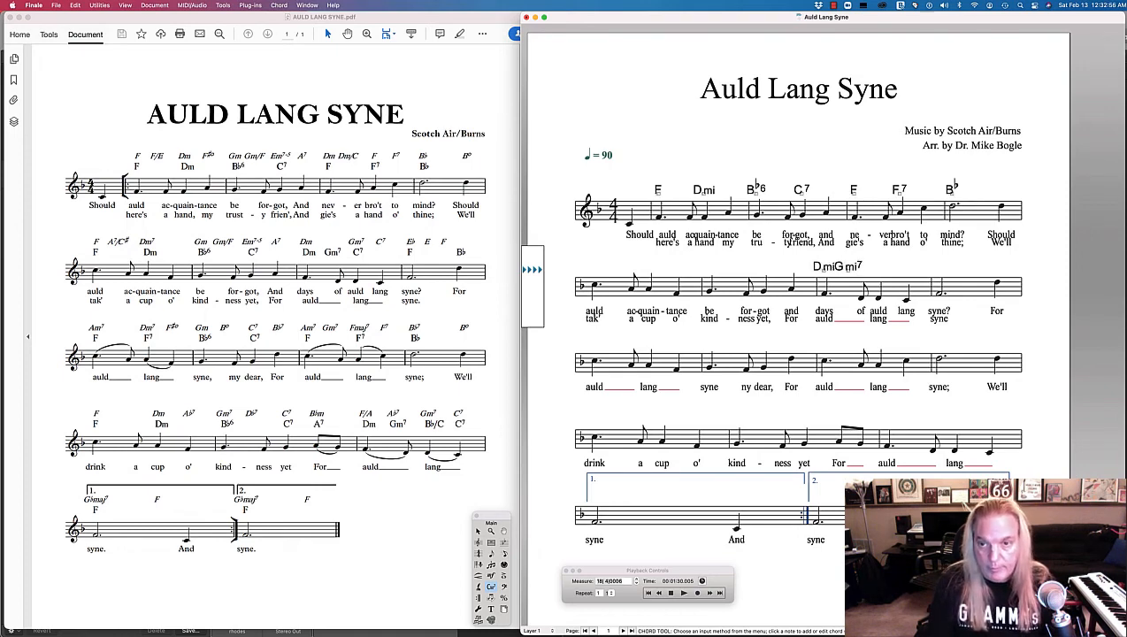
type("C7")
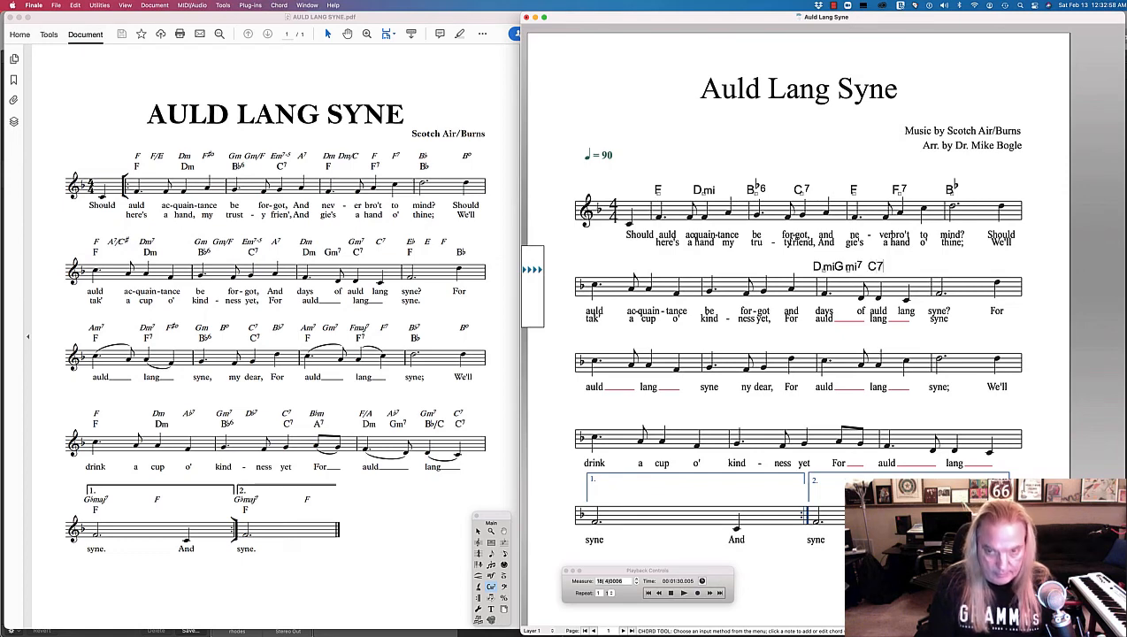
key("space")
key("space")
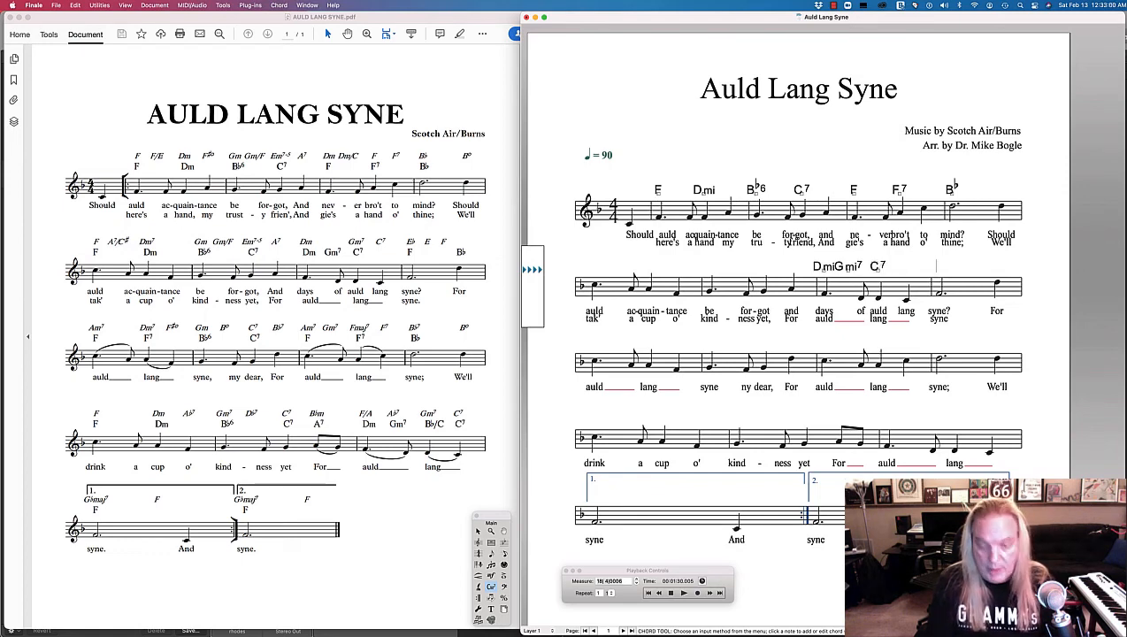
- Enter the chord symbols F and Bb above the last measure of the second system
type("F")
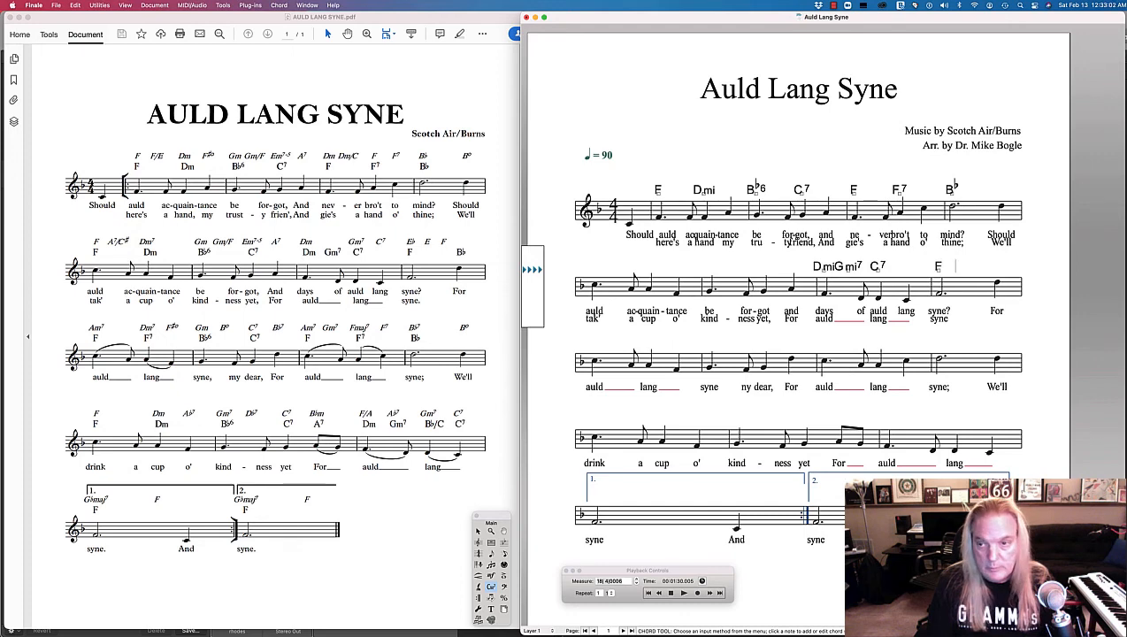
key("space")
type("Bb")
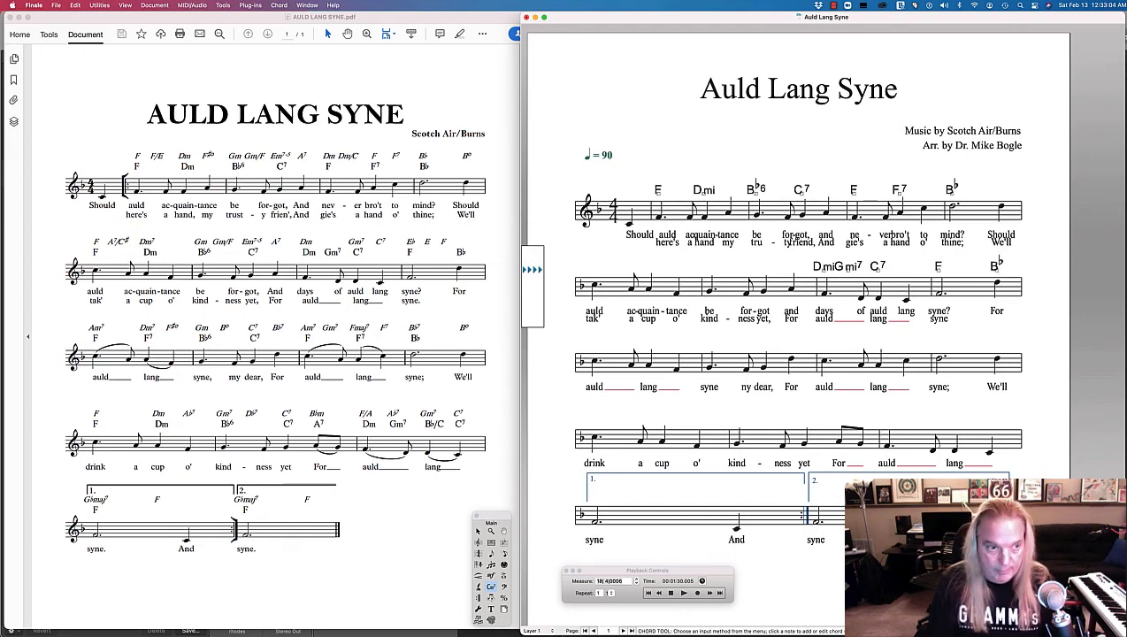
key("space")
- Enter the chord symbols F and F7 above the first measure of the third system
type("F")
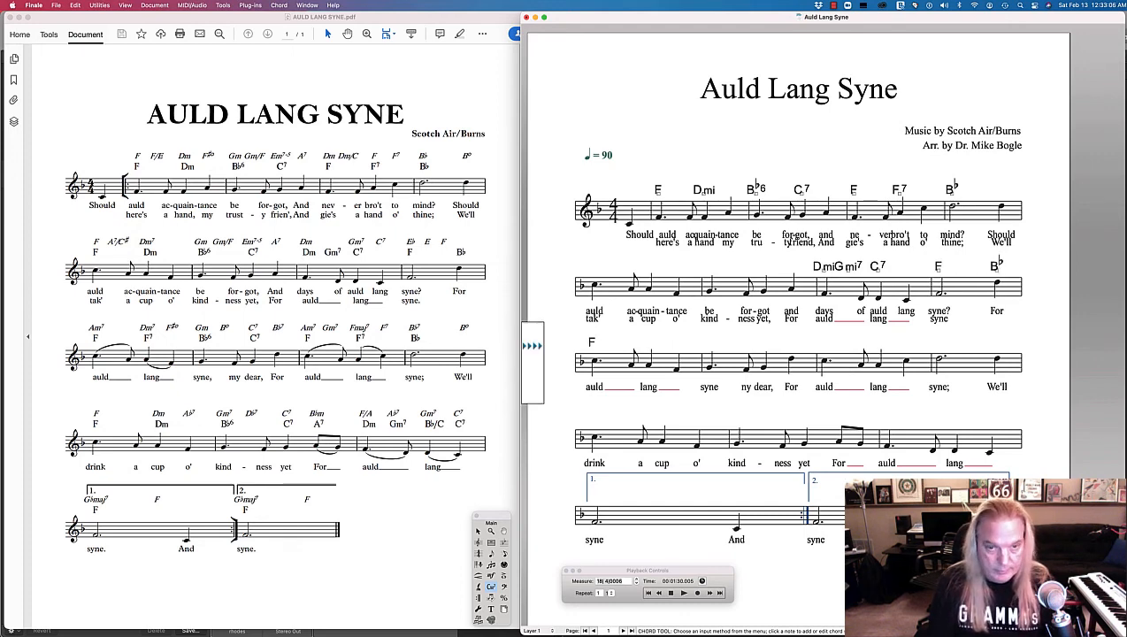
key("space")
key("space")
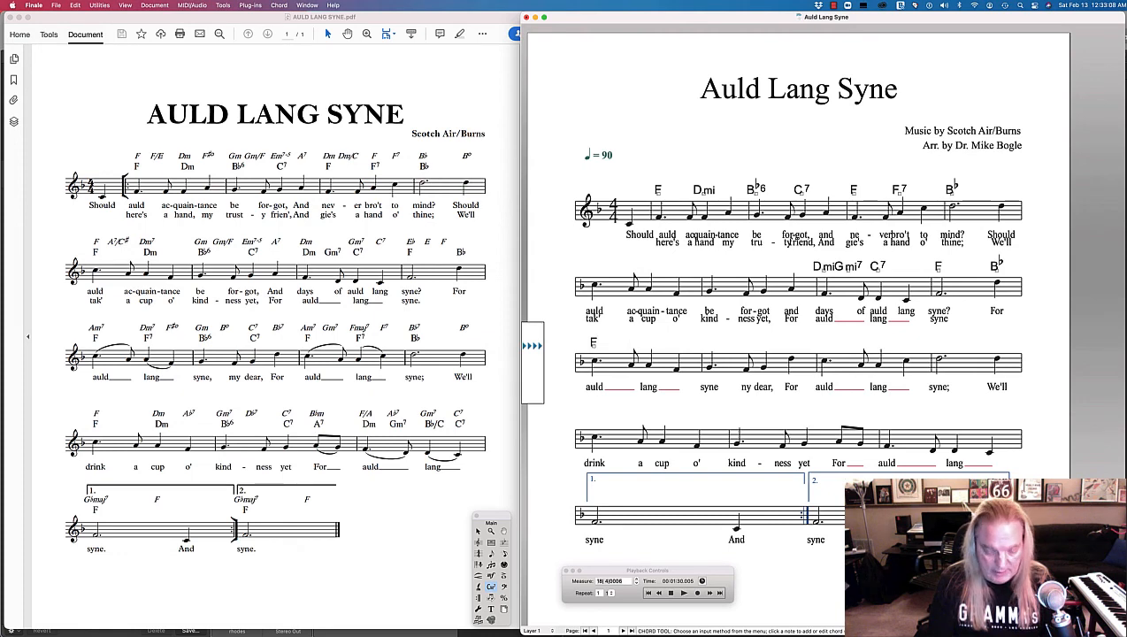
type("F7")
key("space")
key("space")
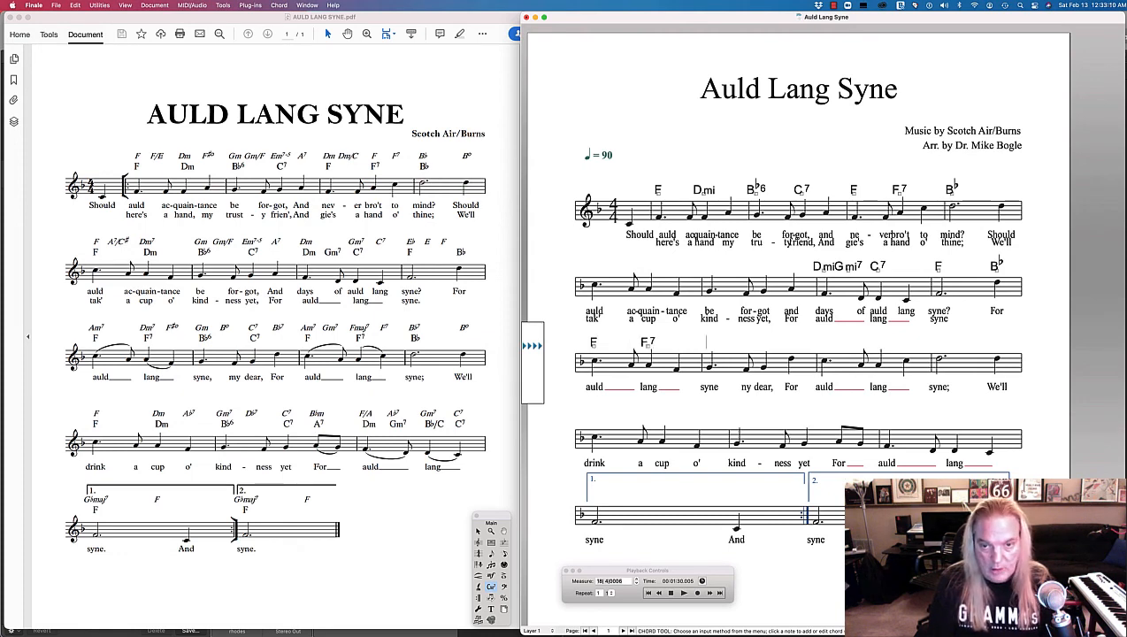
- Enter the chord symbols Bb6 and C7 above the second measure of the third system
type("Bb6")
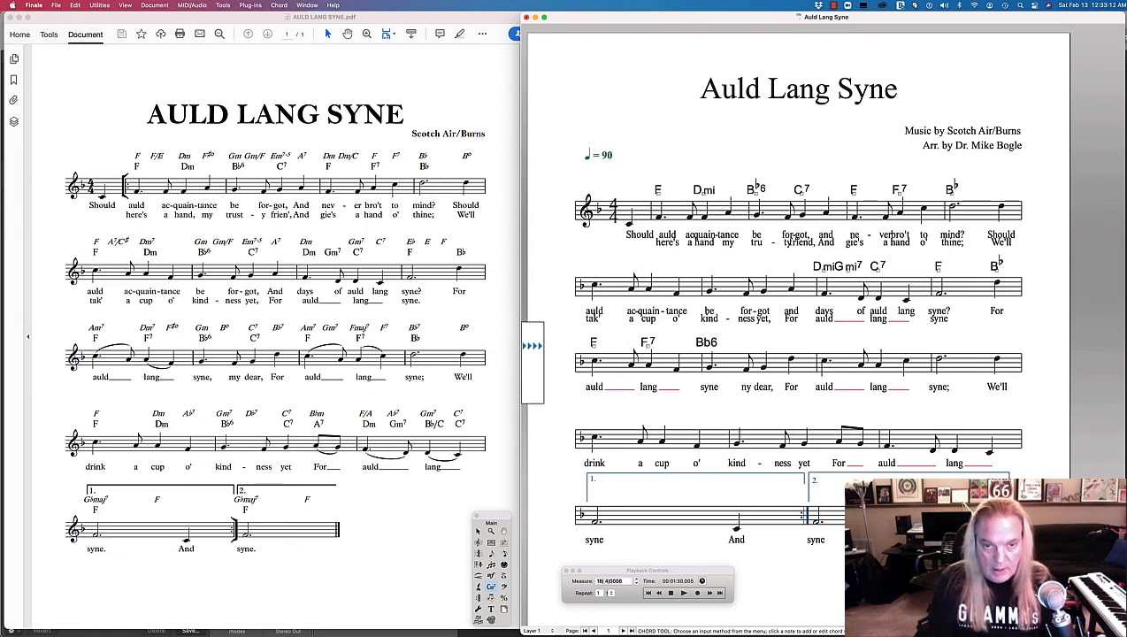
key("space")
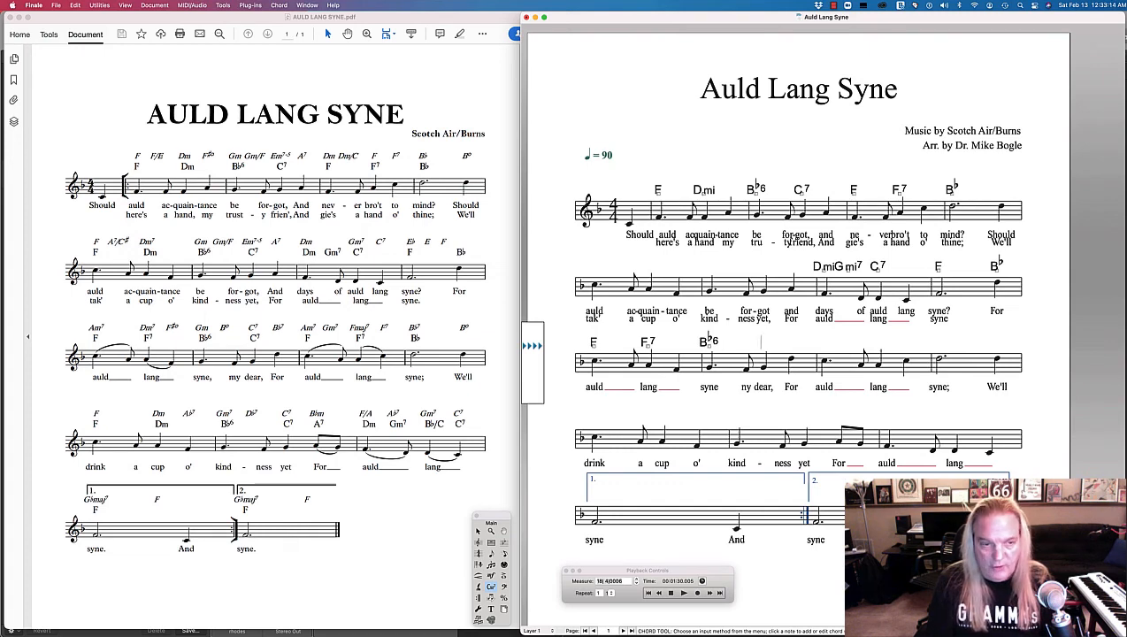
type("C7")
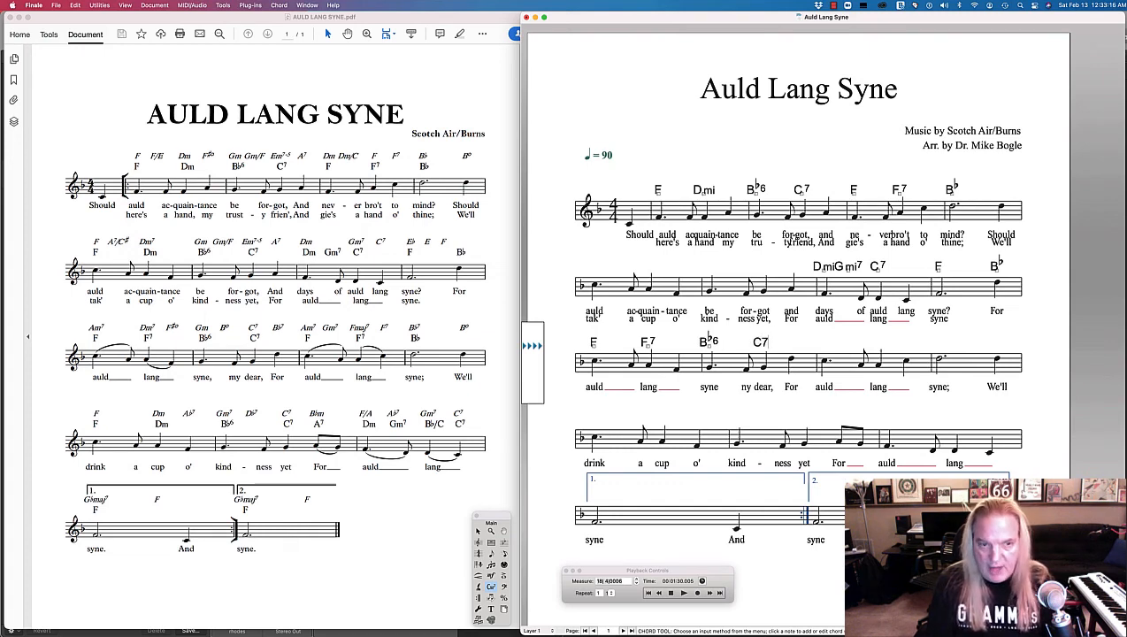
key("space")
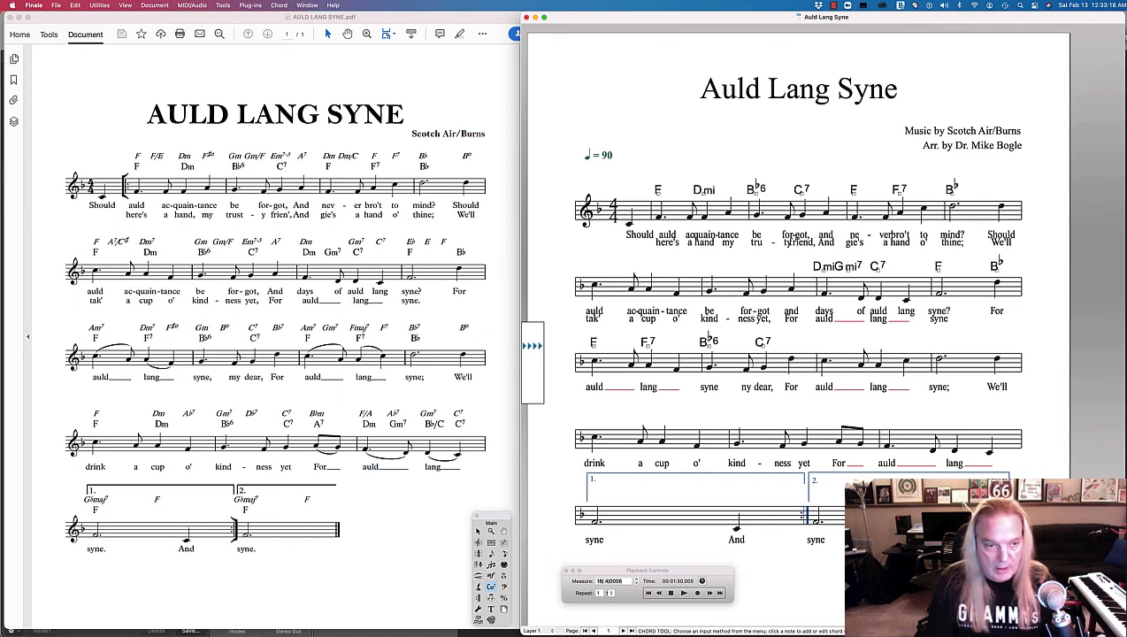
- Enter the chord symbols F and F7 above the third measure and Bb above the last measure of the third system
type("F")
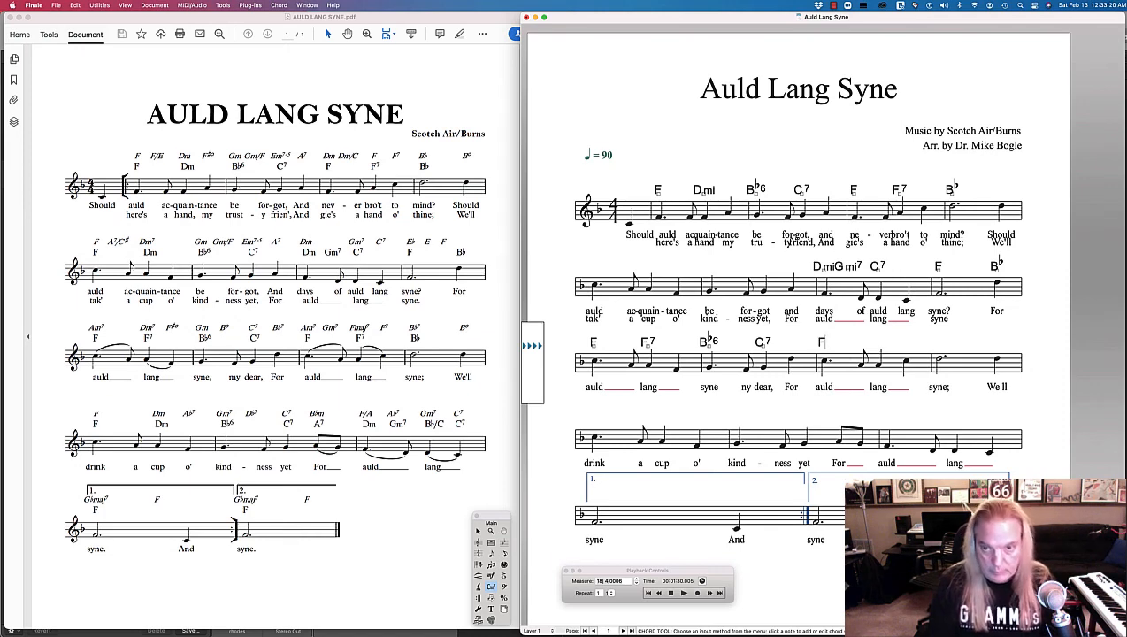
key("space")
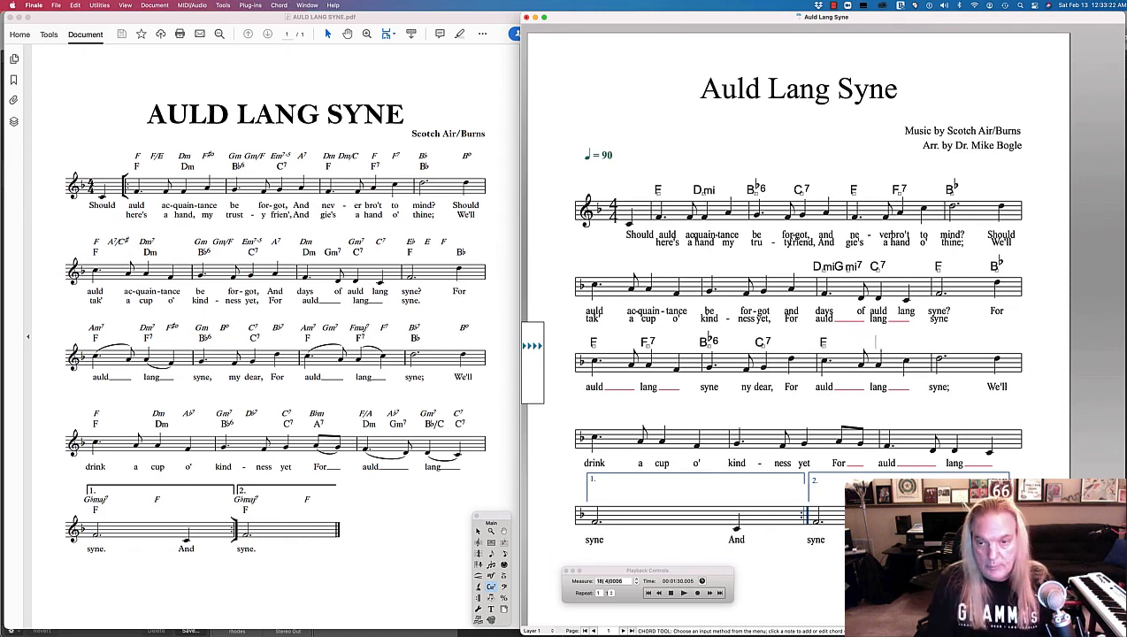
type("F7")
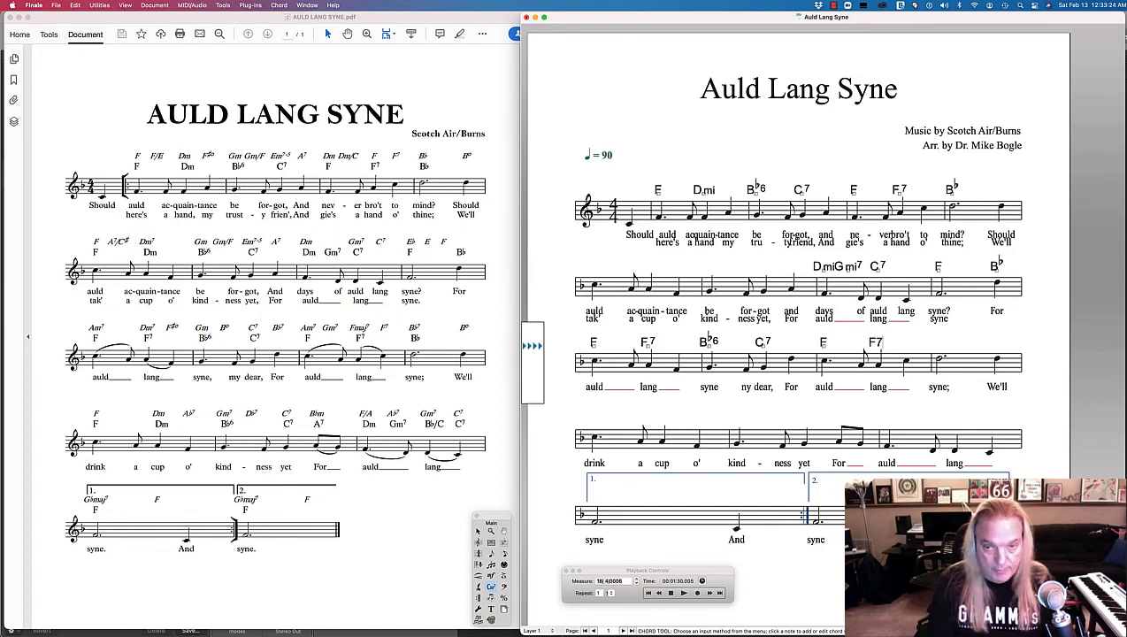
key("space")
type("Bb")
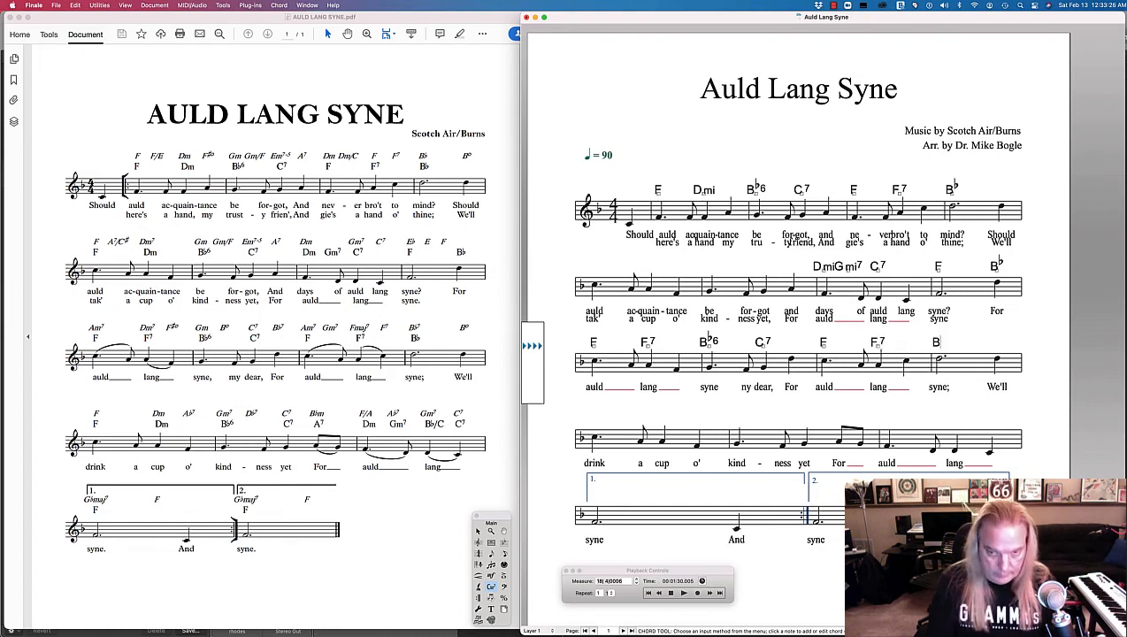
key("space")
key("space")
key("space")
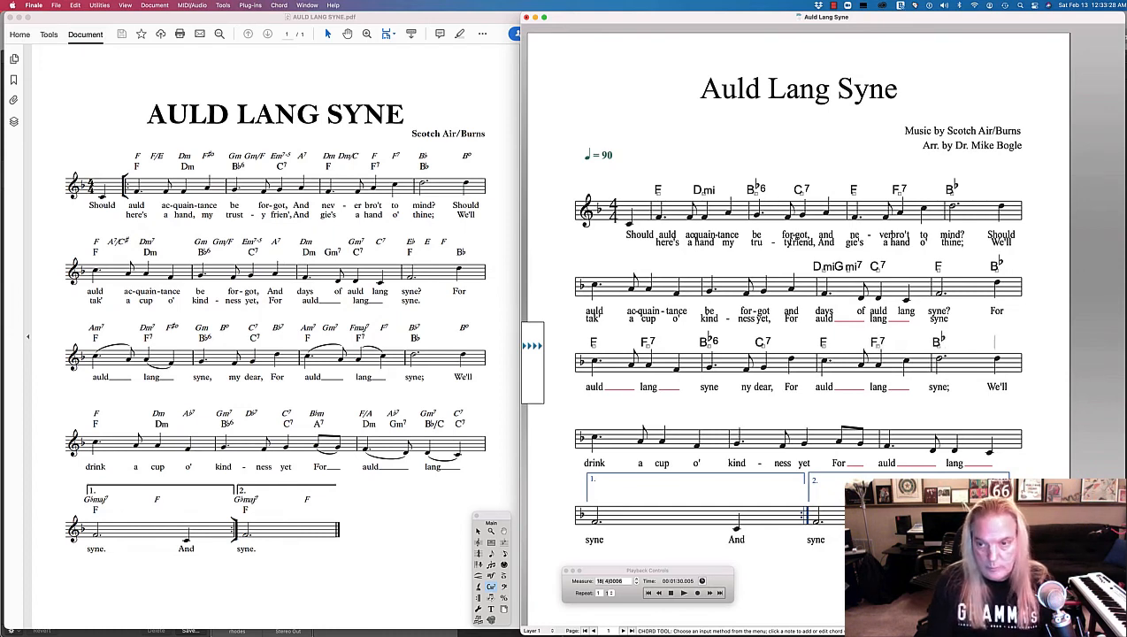
- Enter the chord symbols F and Dmi above the first measure of the fourth system
type("F")
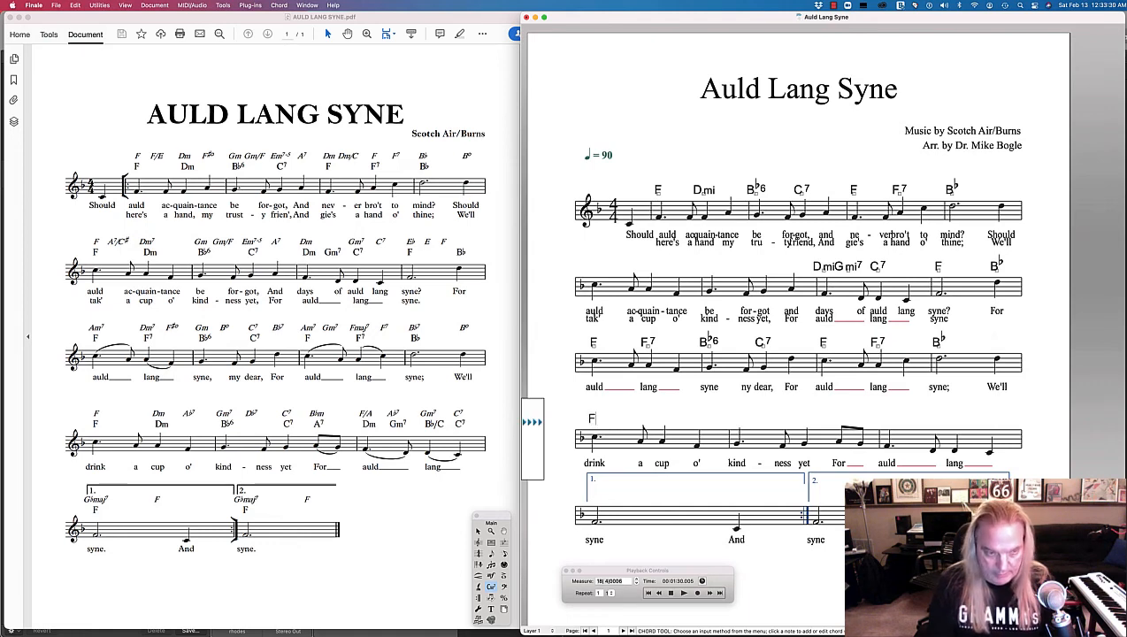
key("space")
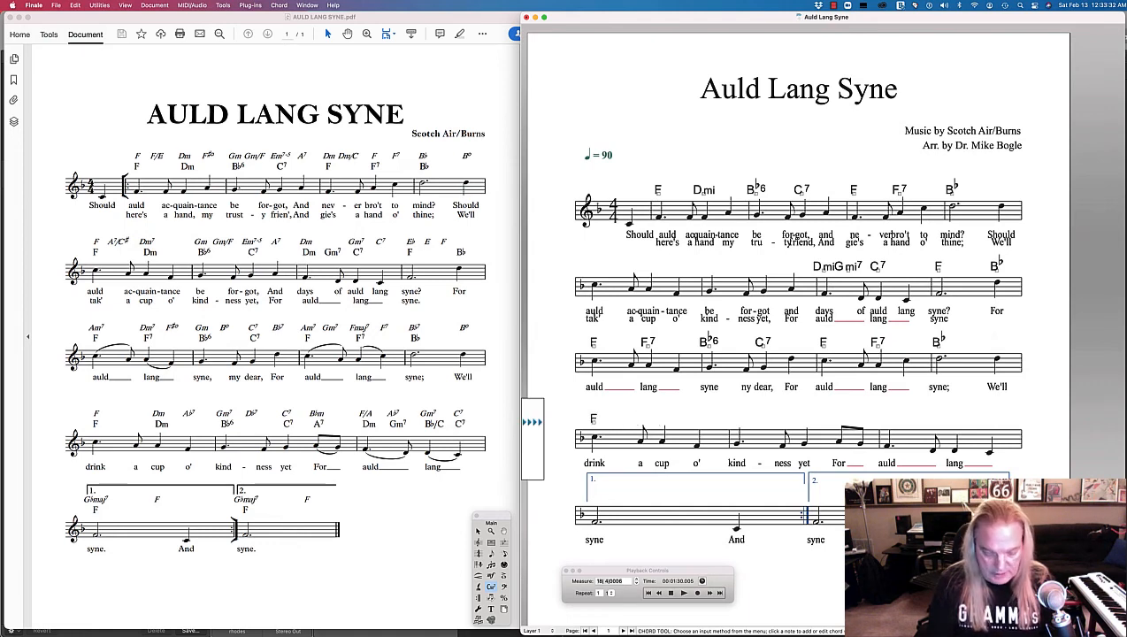
type("Dmi")
key("space")
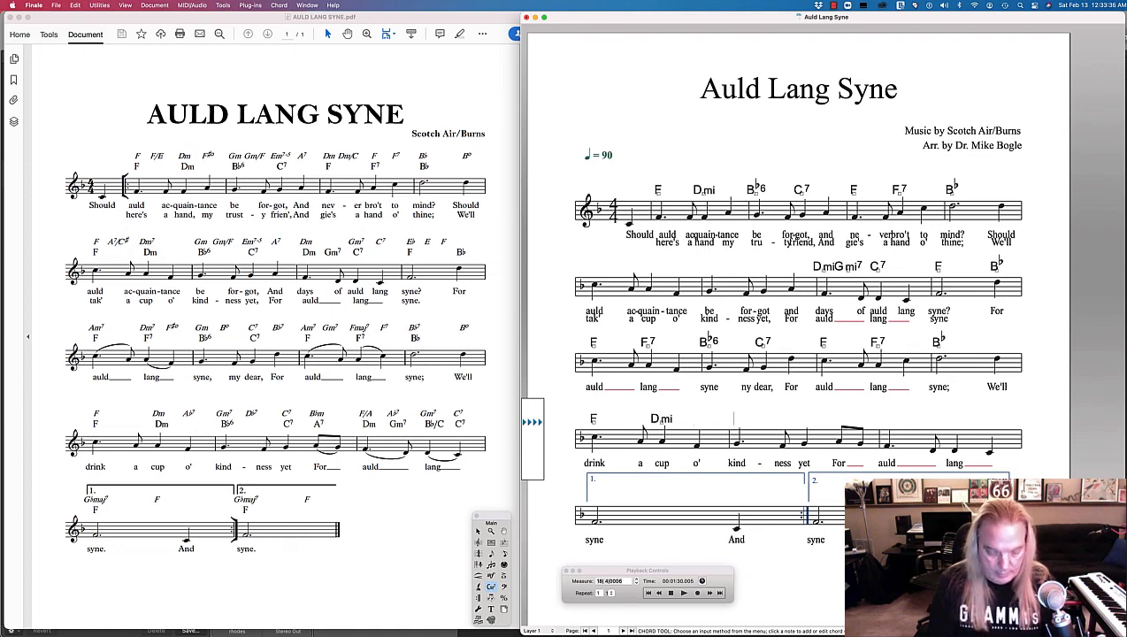
- Enter the chord symbols Bb6, C7 and A7 above the second measure of the fourth system
type("Bb")
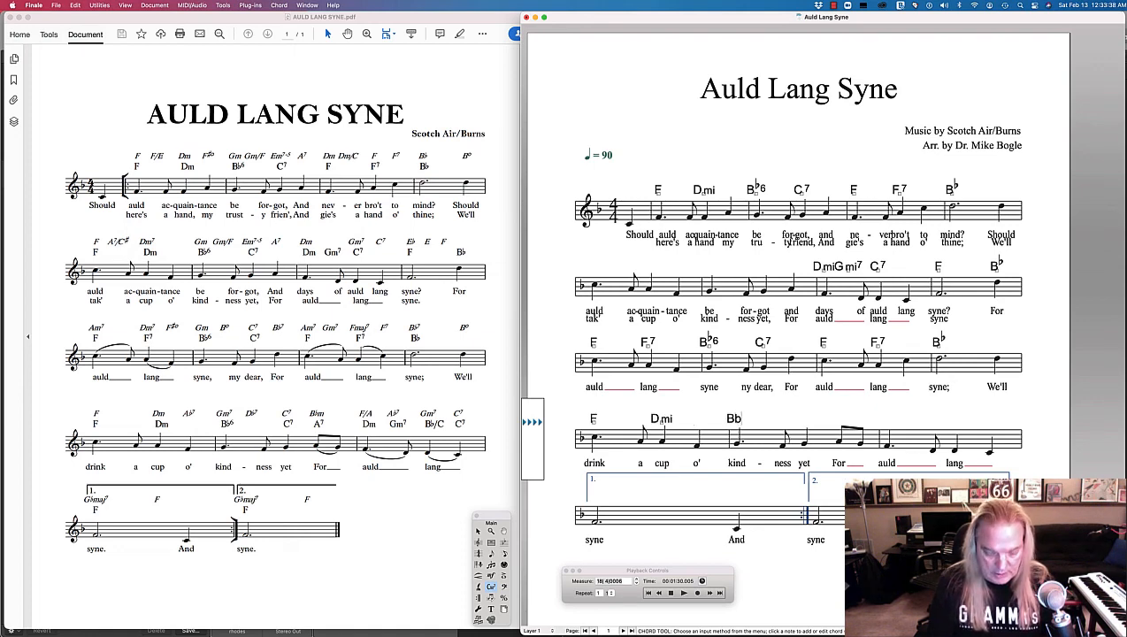
type("6")
key("space")
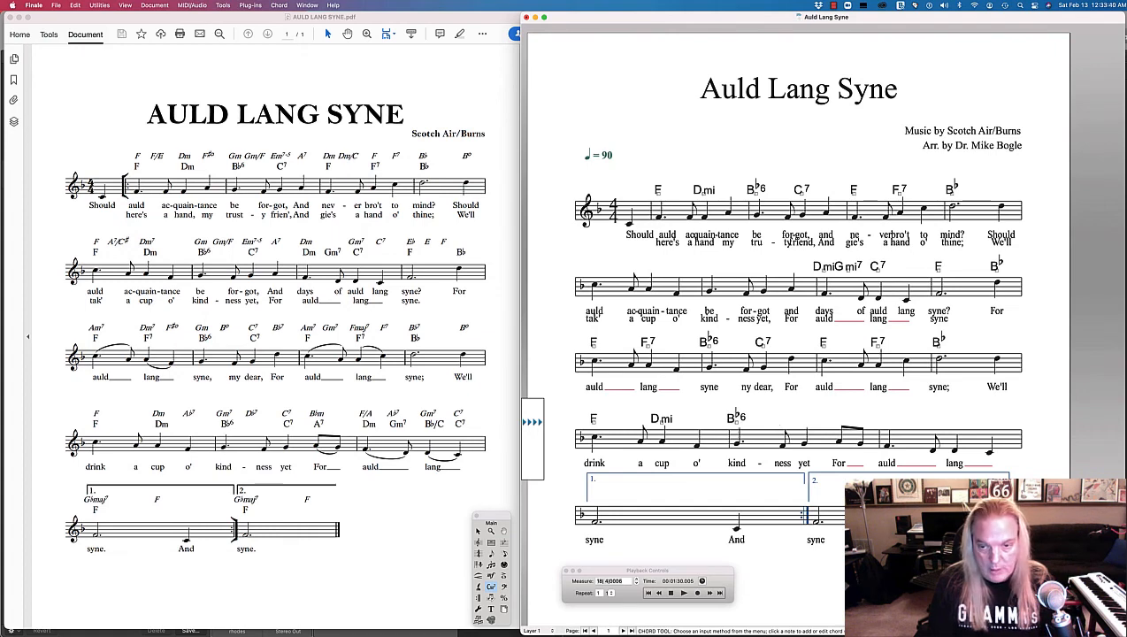
type("C7")
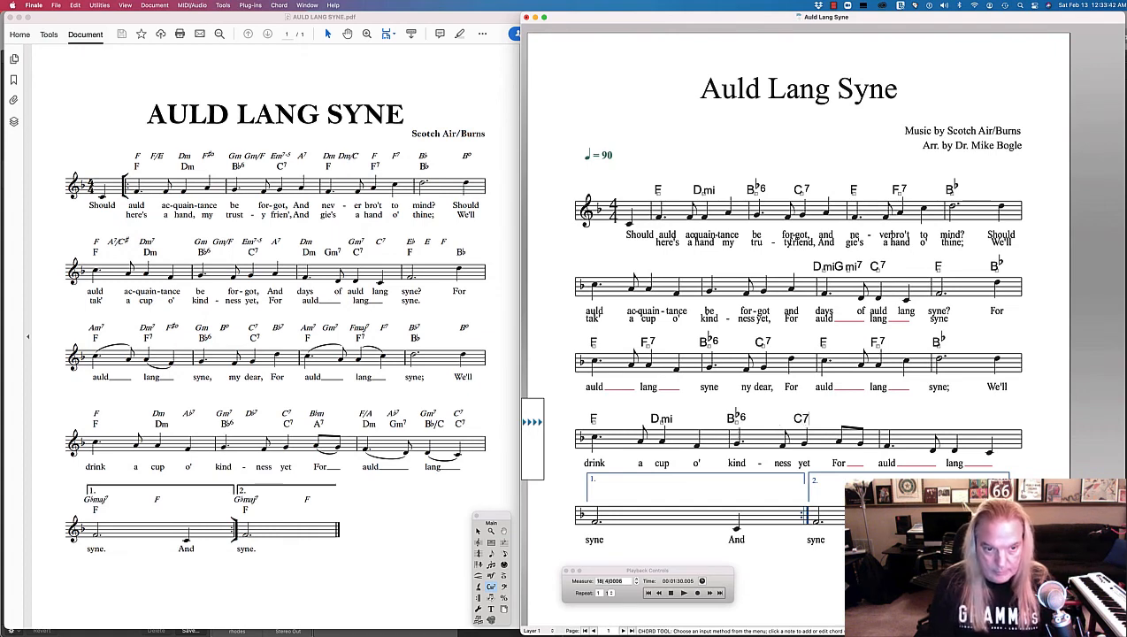
key("space")
type("A")
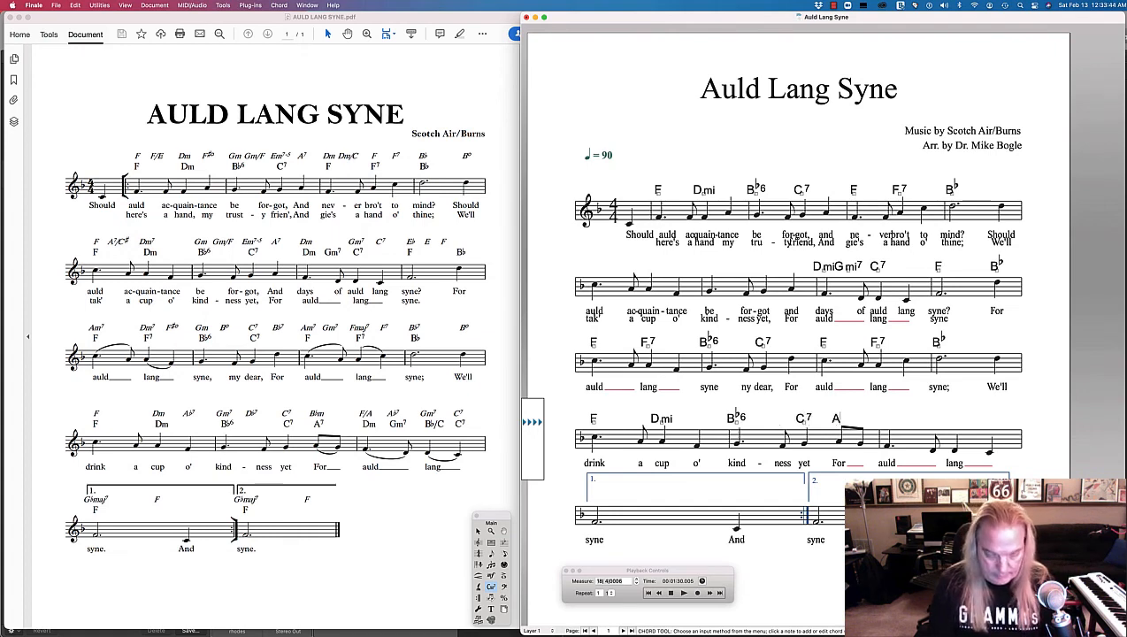
type("7")
key("space")
key("space")
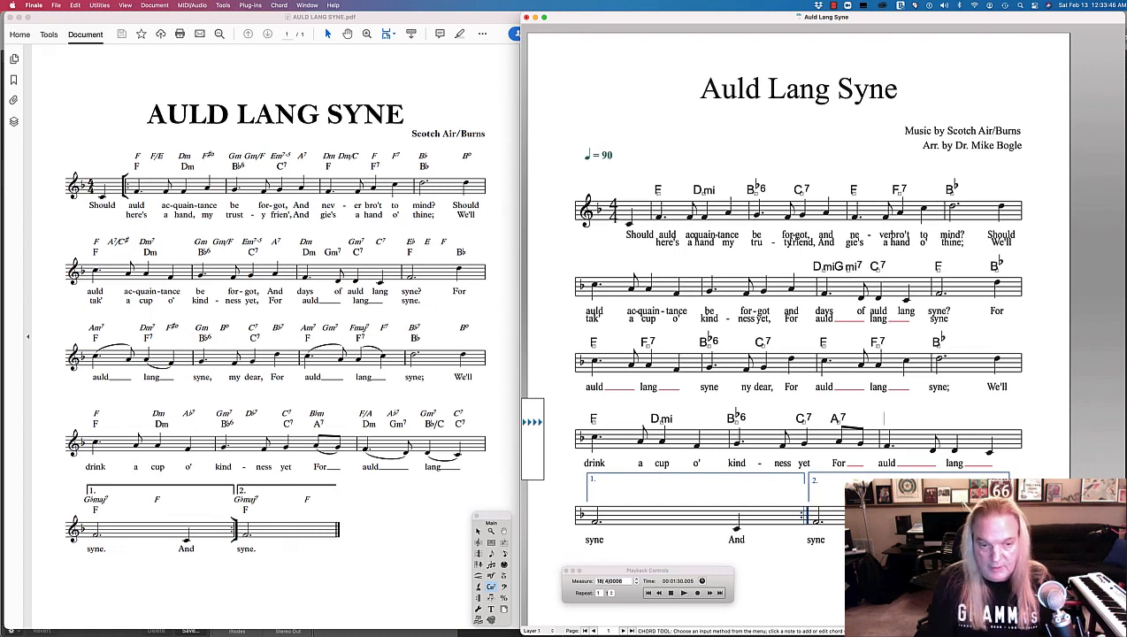
- Enter the chord symbols Dmi, Gmi7 and Bb over C (Bb_C) above the last measure of the fourth system
type("Dmi")
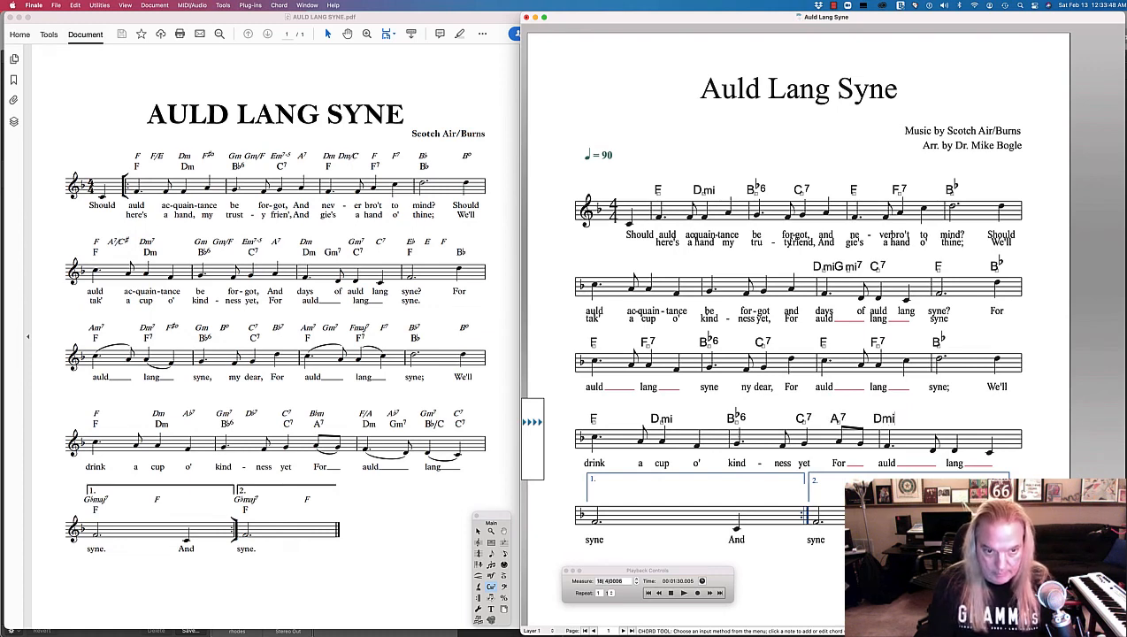
key("space")
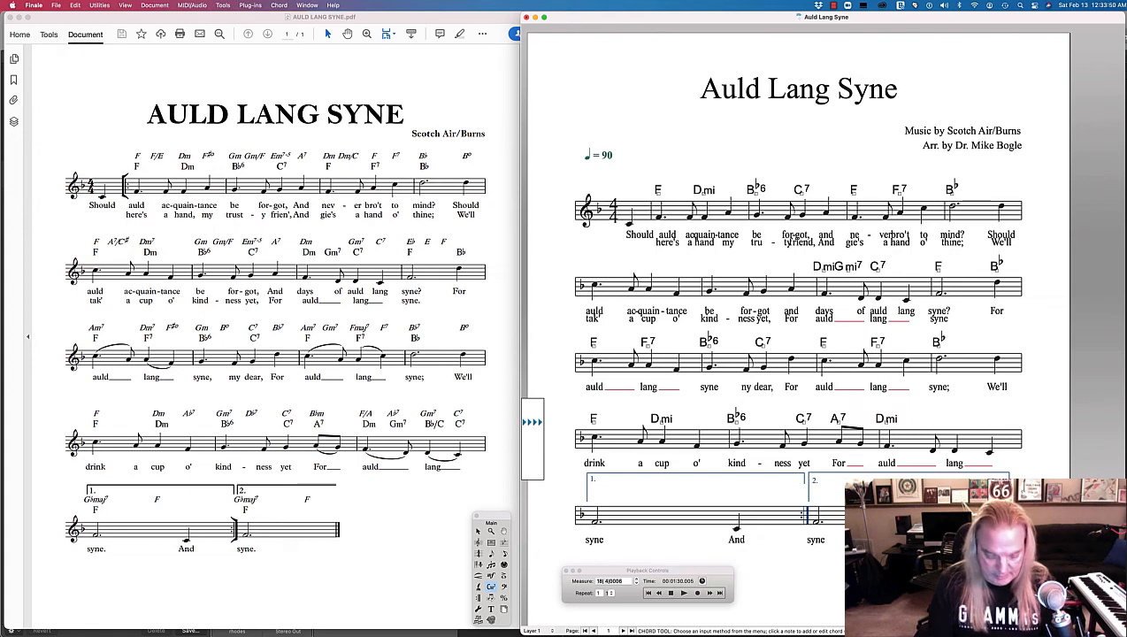
type("Gmi")
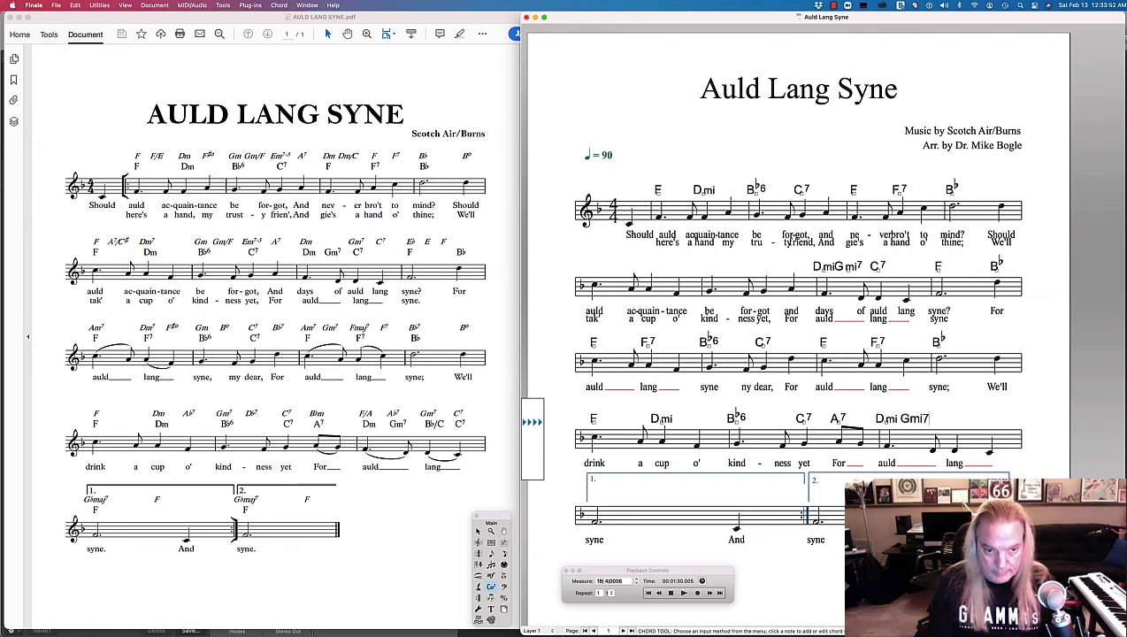
type("7")
key("Return")
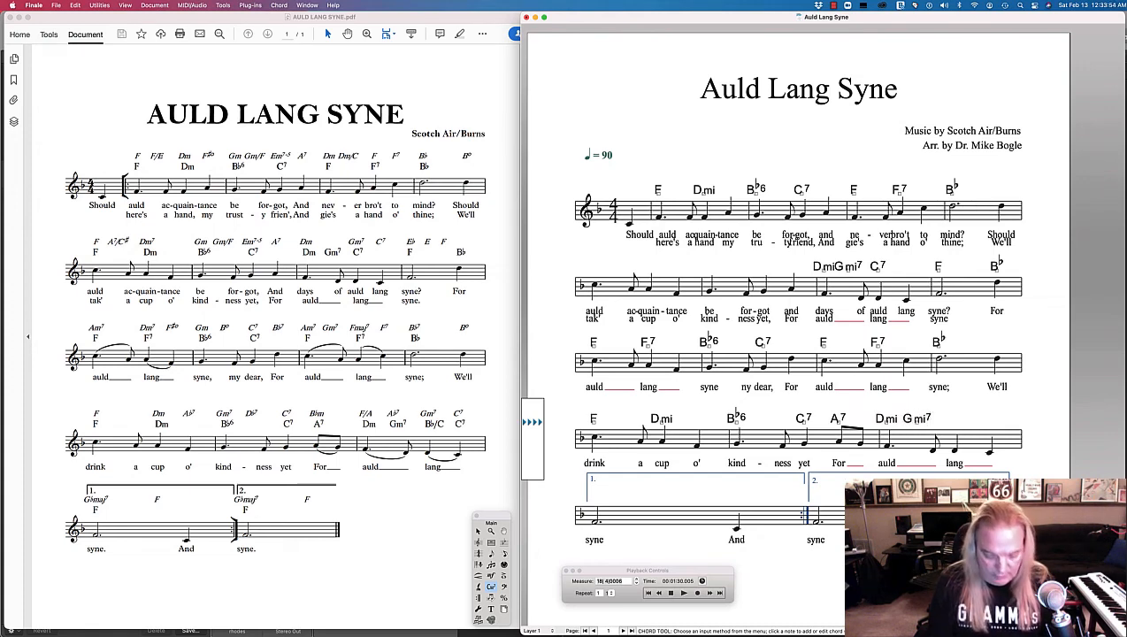
type("Bb_")
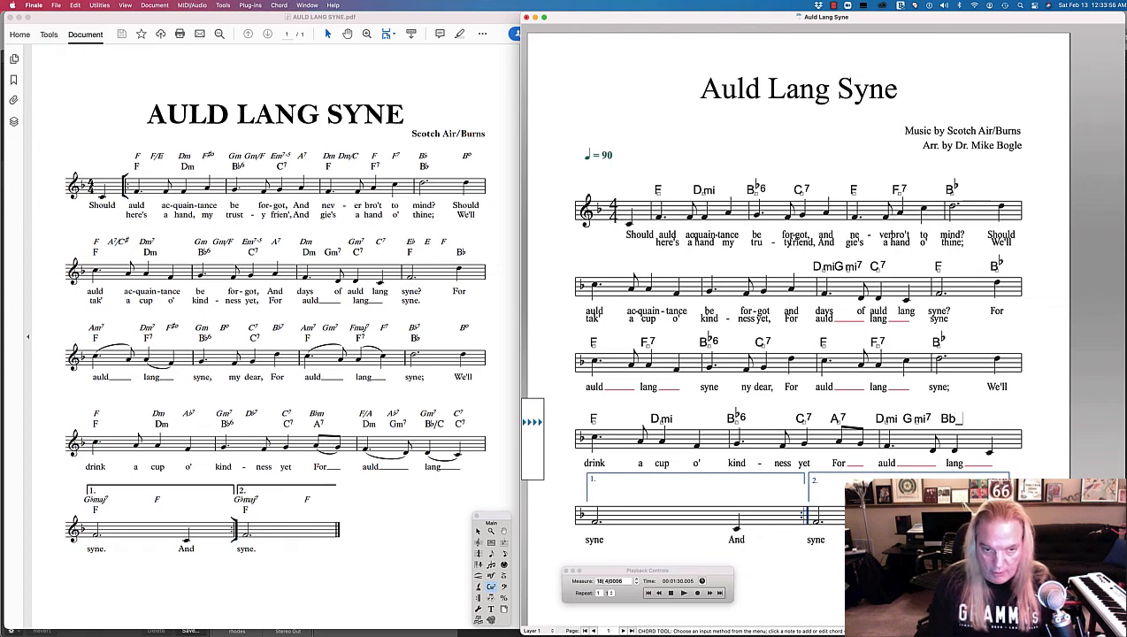
type("/C")
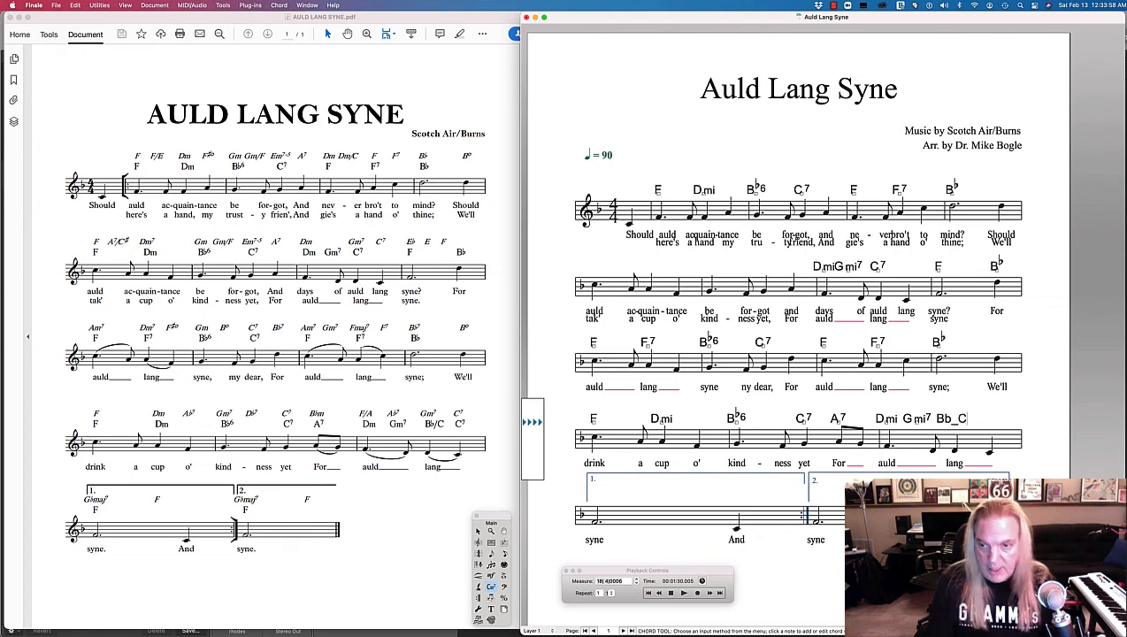
key("Return")
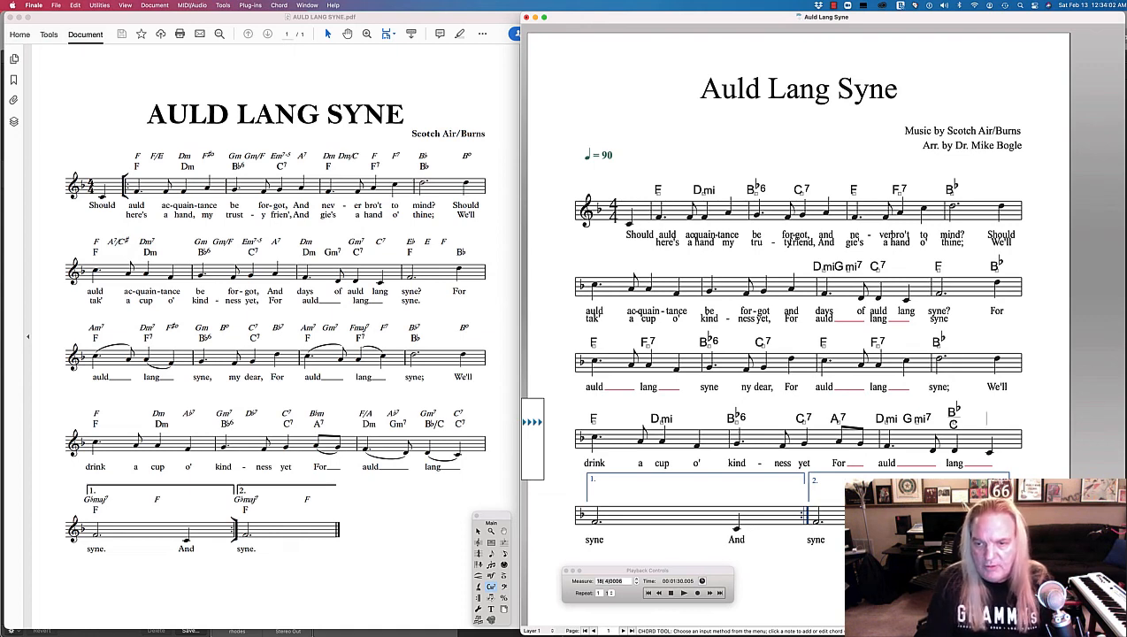
- Enter chord symbols C7 above the fourth system's last note and F above both the first and second endings, and save the score
type("C7")
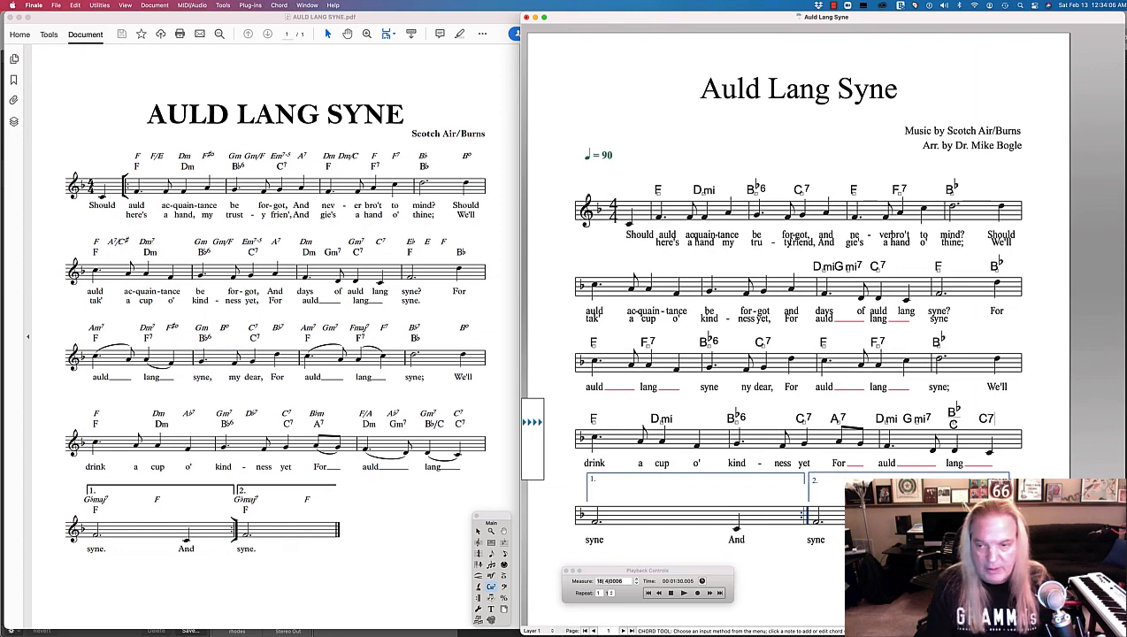
key("Return")
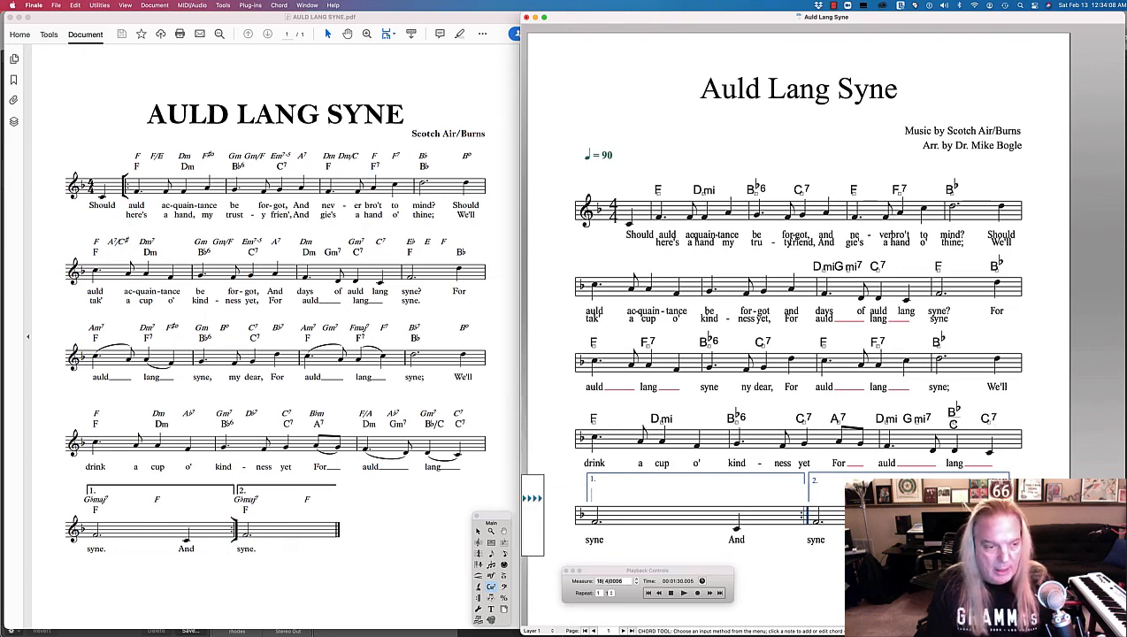
type("F")
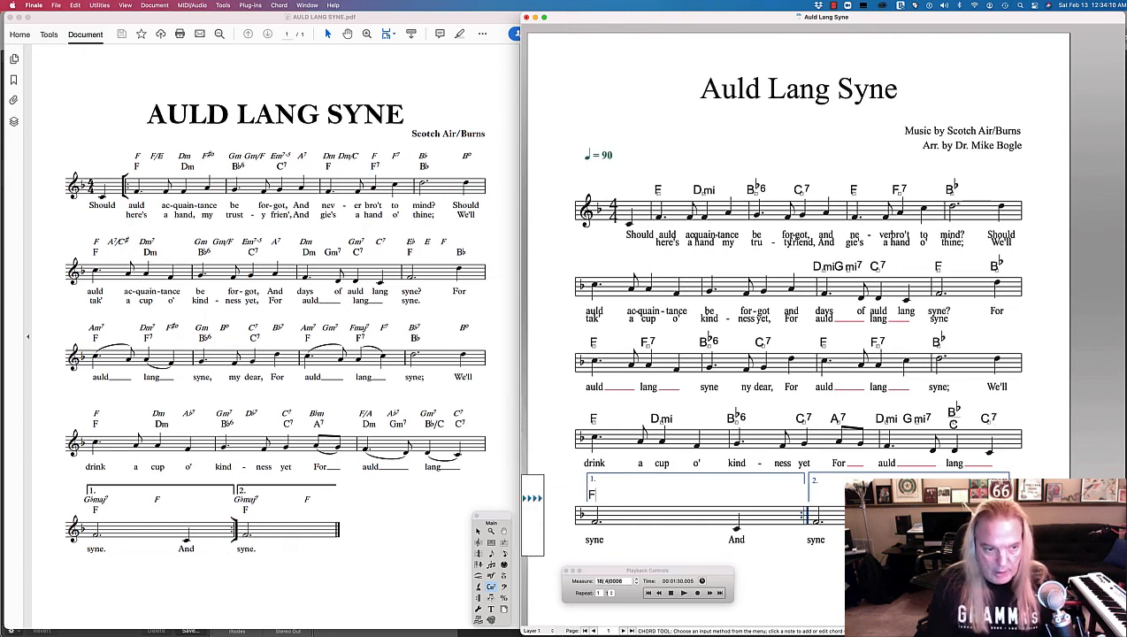
key("Tab")
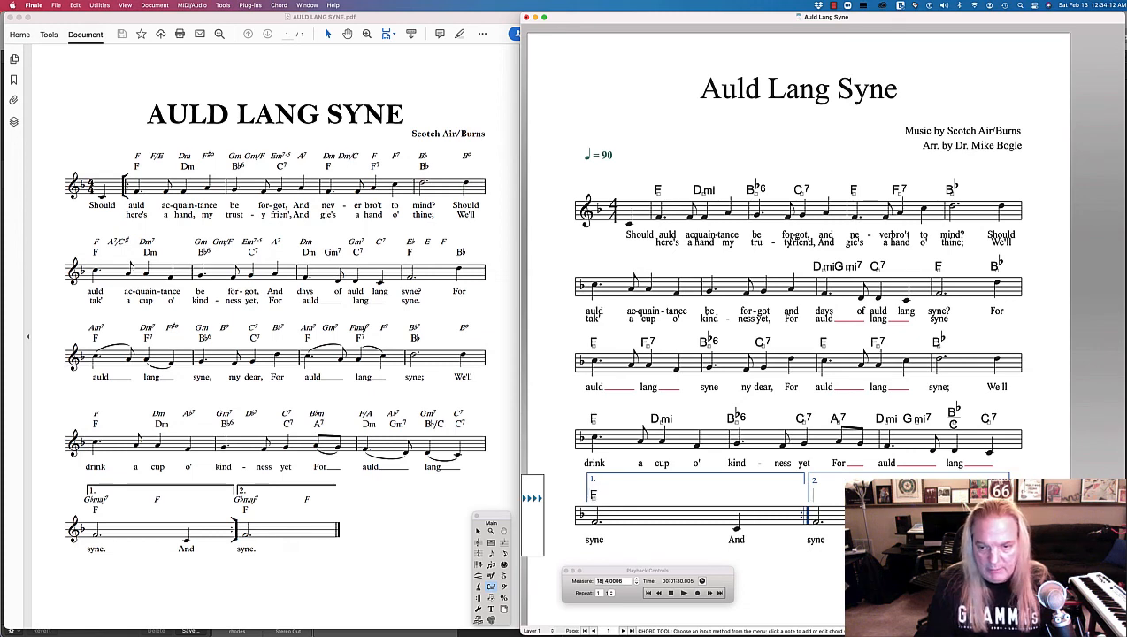
type("F")
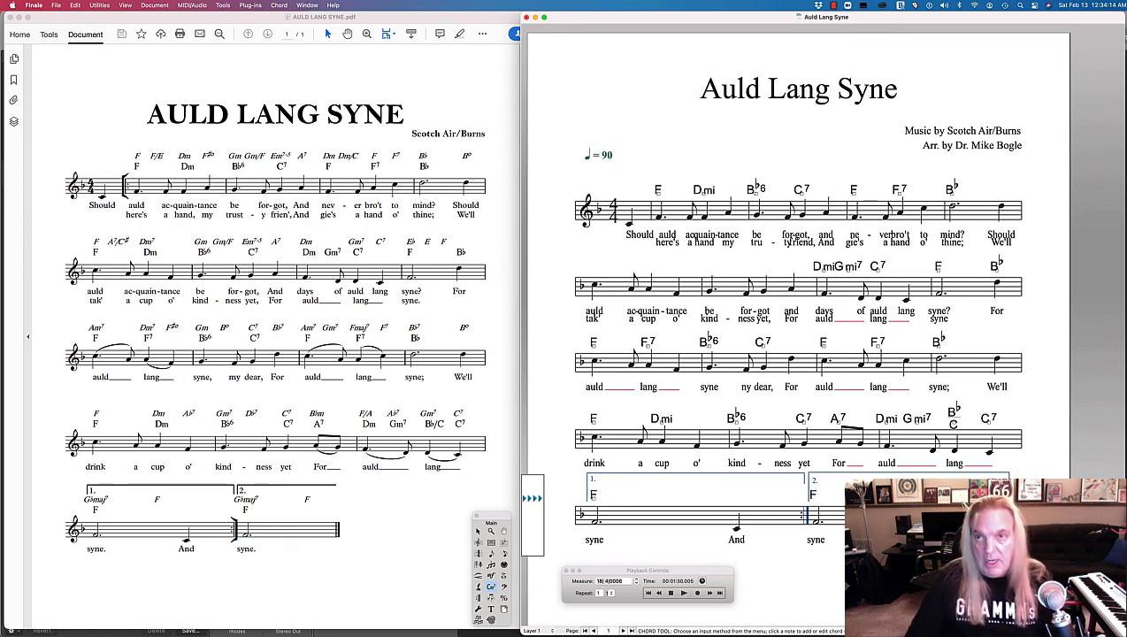
key("super+s")
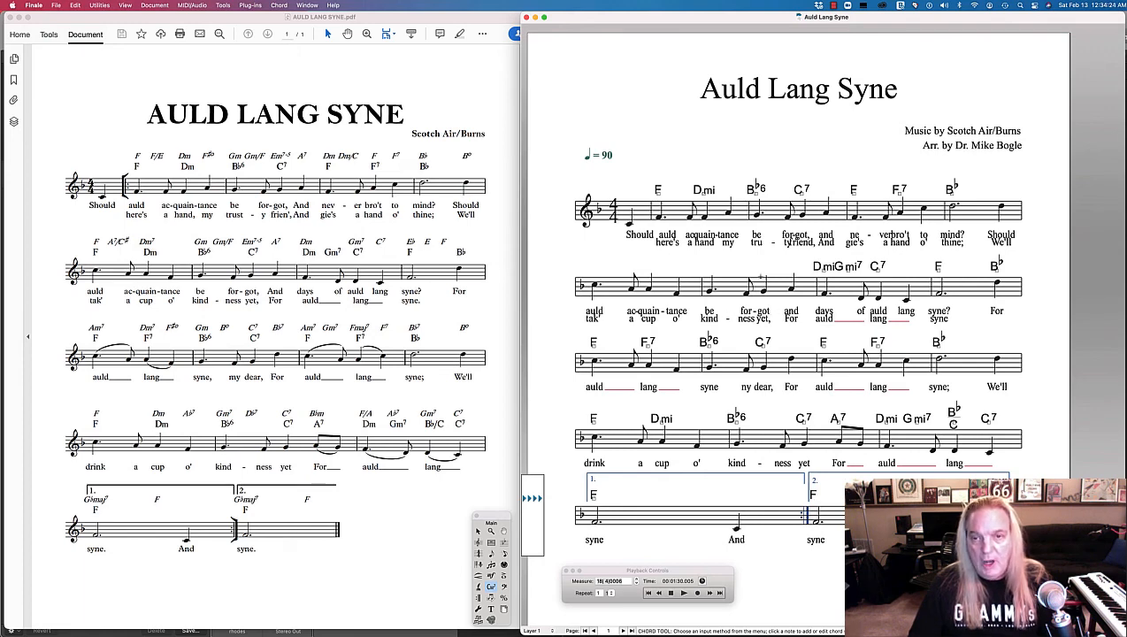
- Copy only the chords, using an edit filter limited to Chords & Fretboards, from the first two full measures to the second system's first two measures
left_click(478, 532)
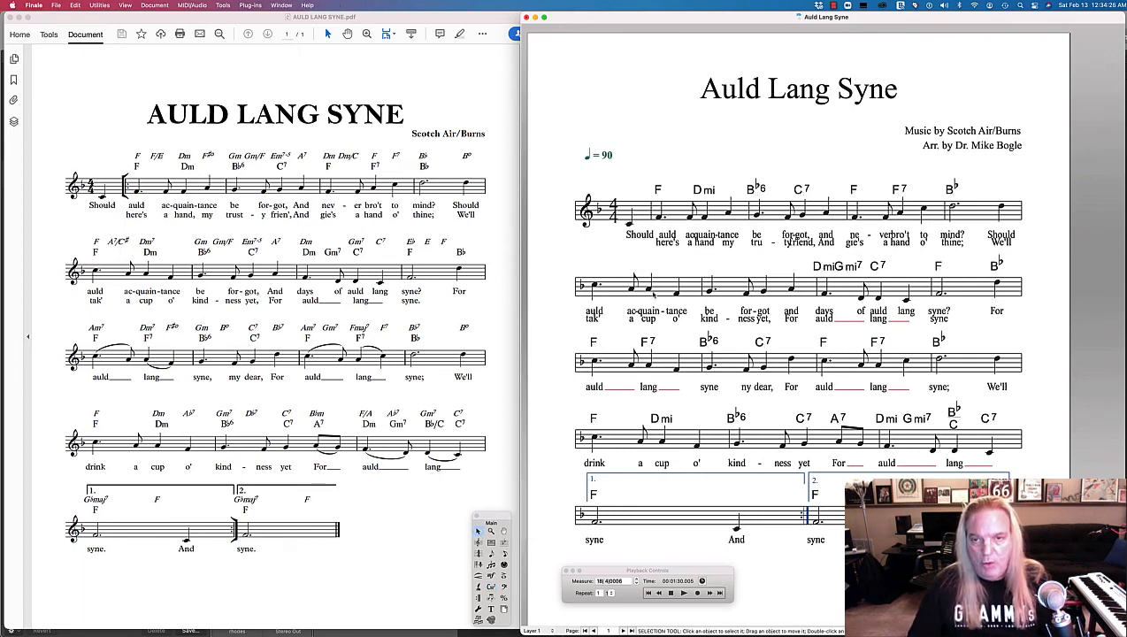
left_click(695, 212)
left_click(786, 207, "shift")
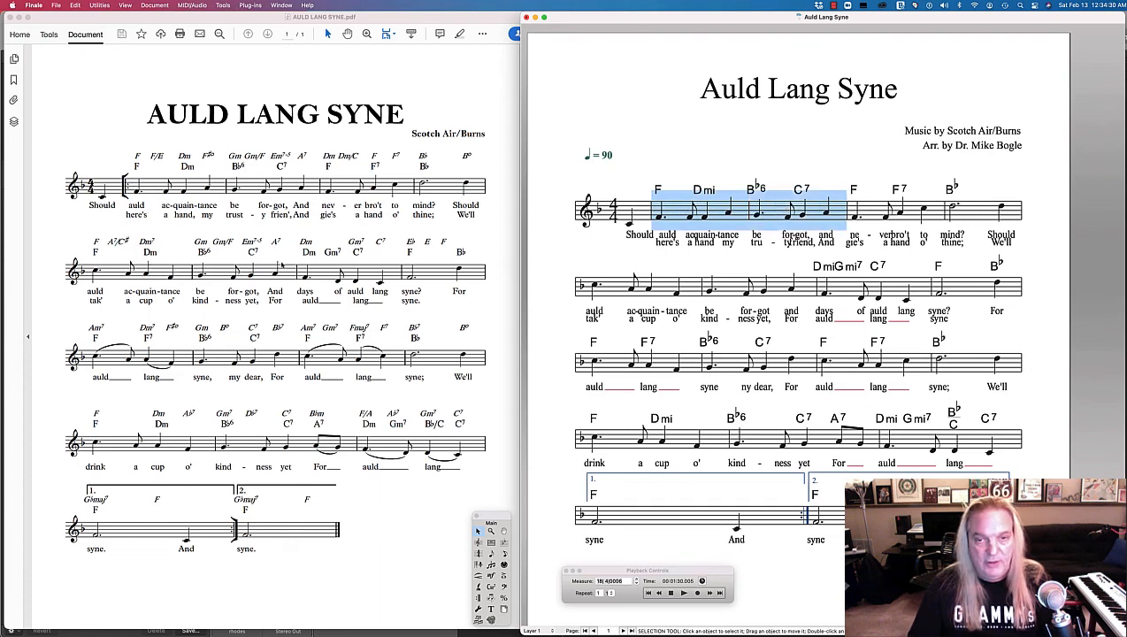
left_click(616, 296)
key("alt+super+f")
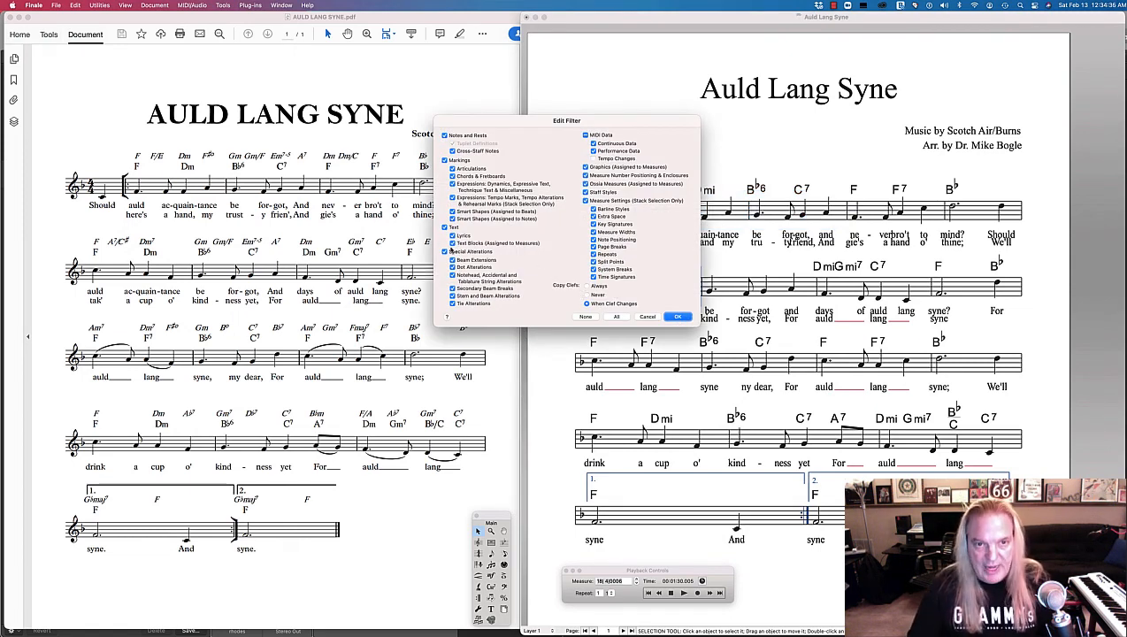
left_click(586, 317)
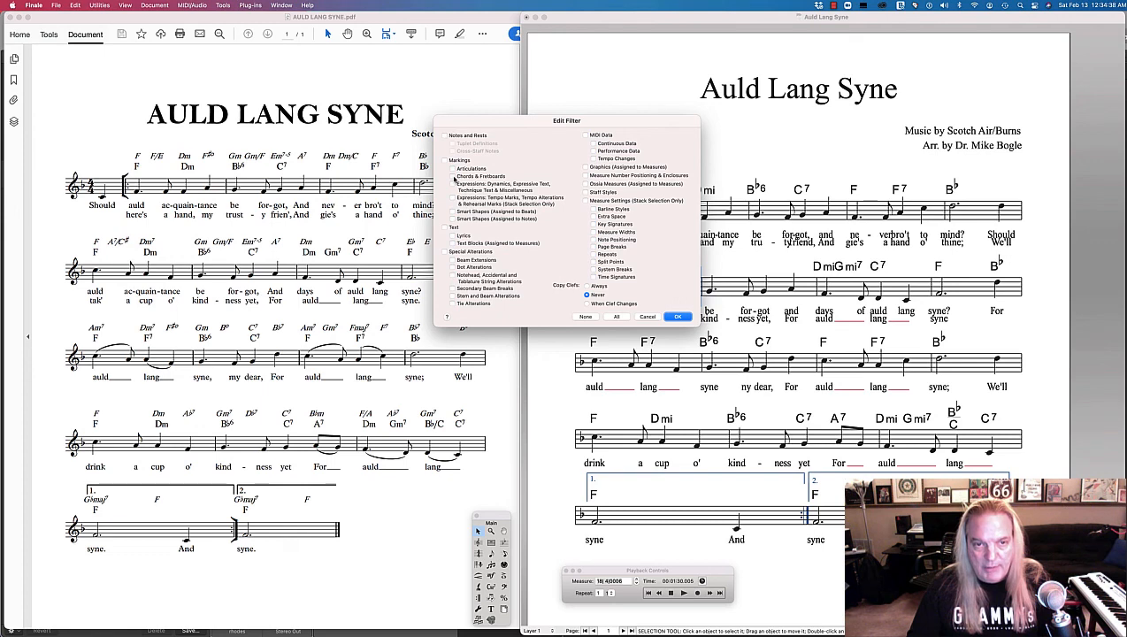
left_click(452, 176)
left_click(678, 317)
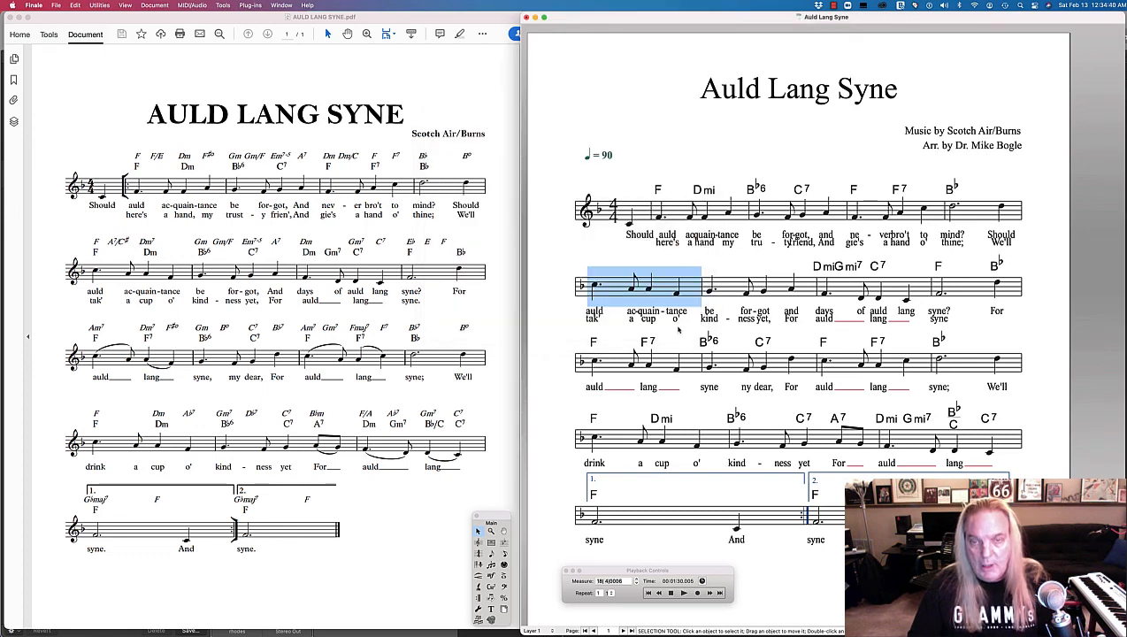
key("super+v")
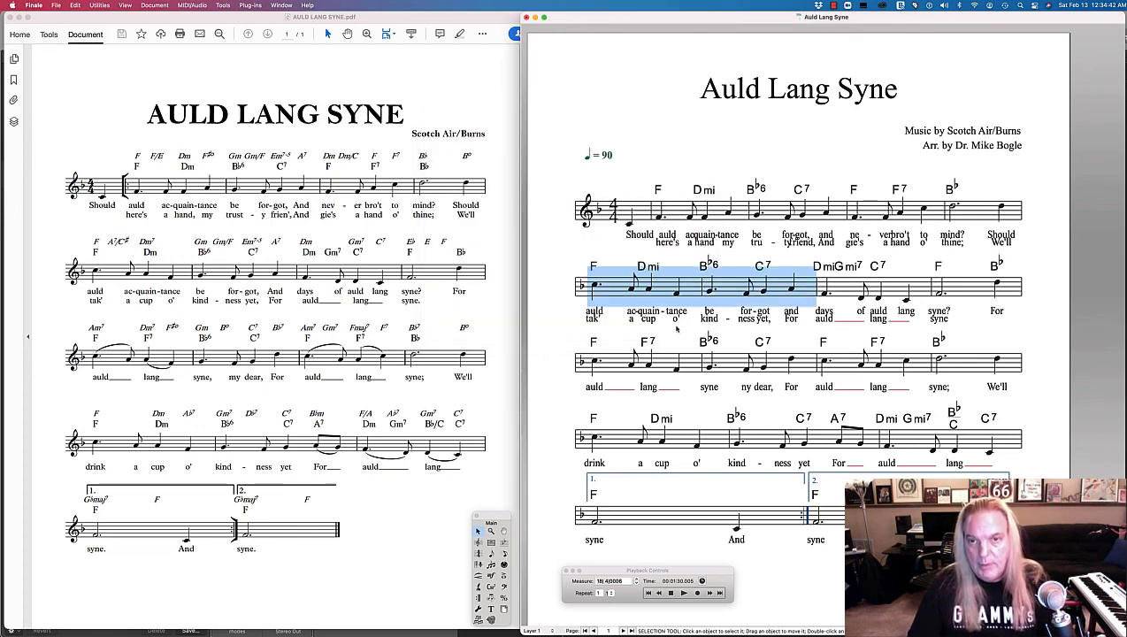
key("Escape")
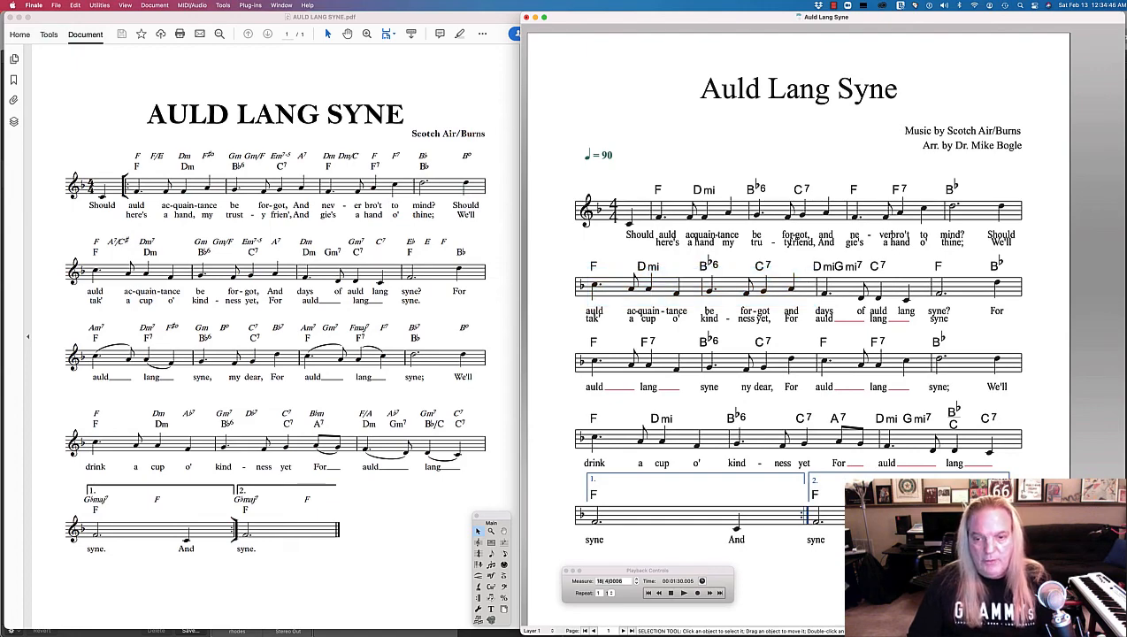
- Move the copyright line at the foot of the page slightly upward
scroll(771, 520, "down", 5)
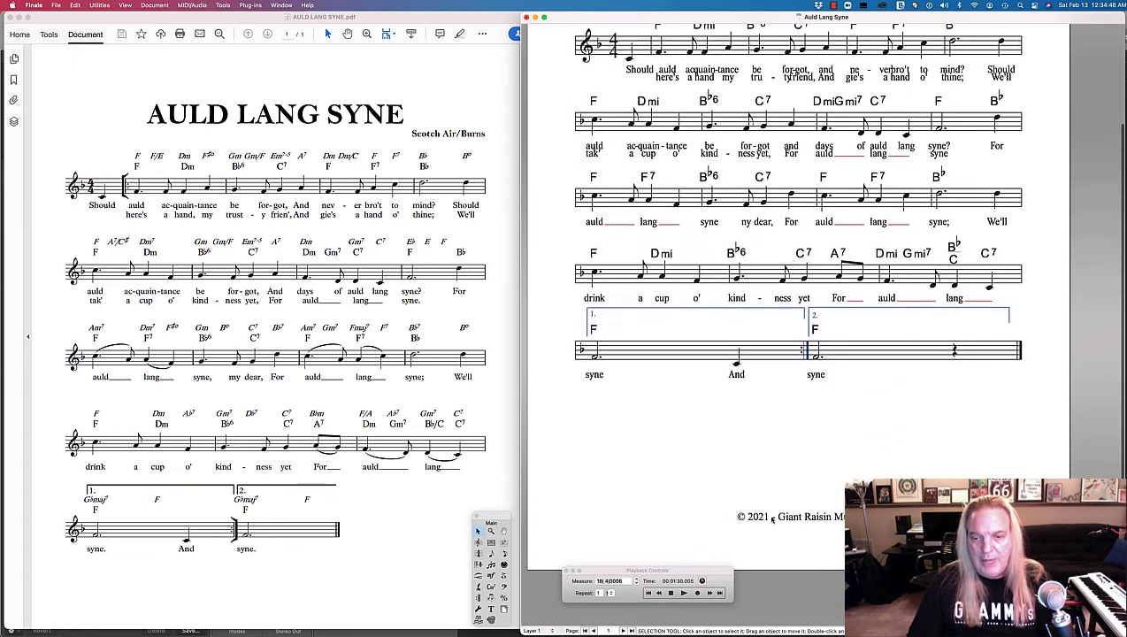
left_click_drag(806, 517, 805, 505)
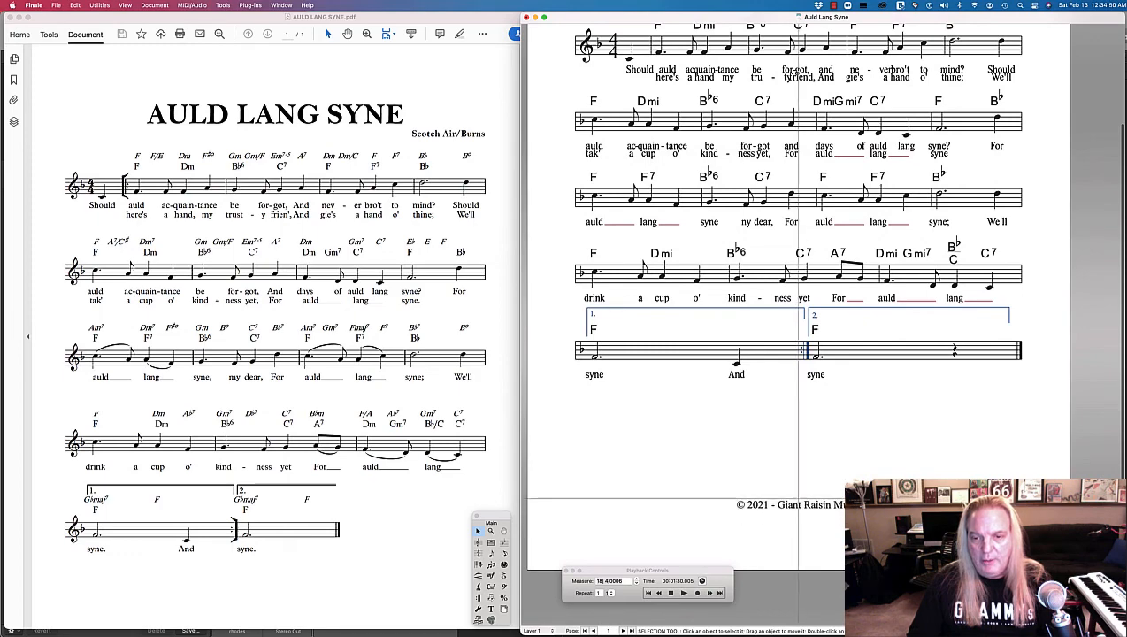
scroll(841, 449, "up", 5)
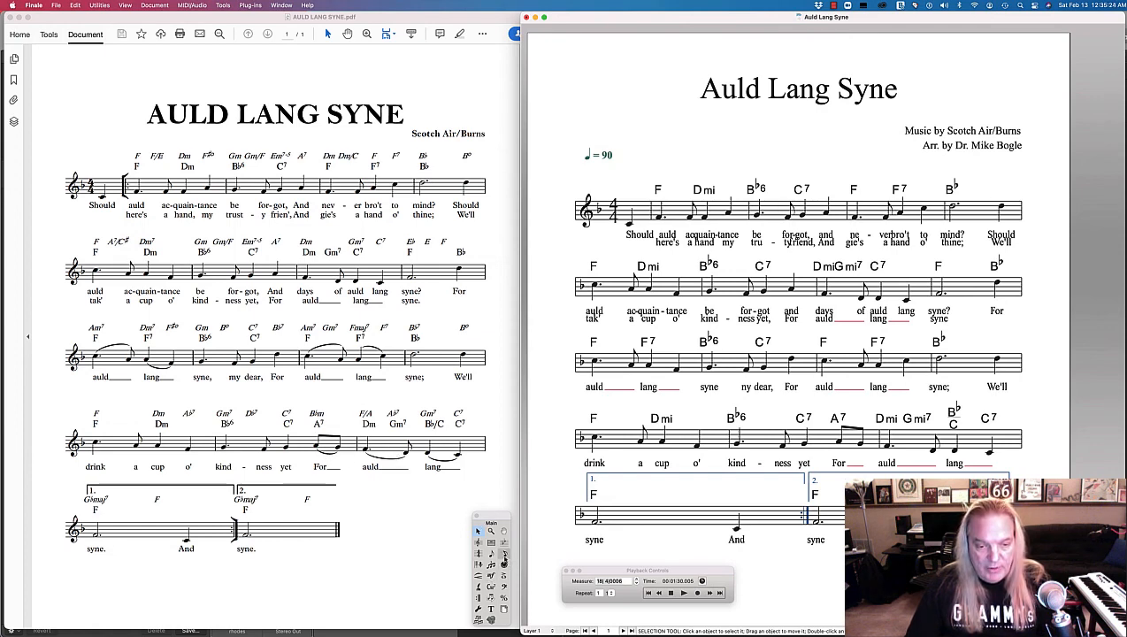
- Draw slurs over the four auld and lang note pairs in the third system and the For and auld note pairs in the fourth
left_click(478, 575)
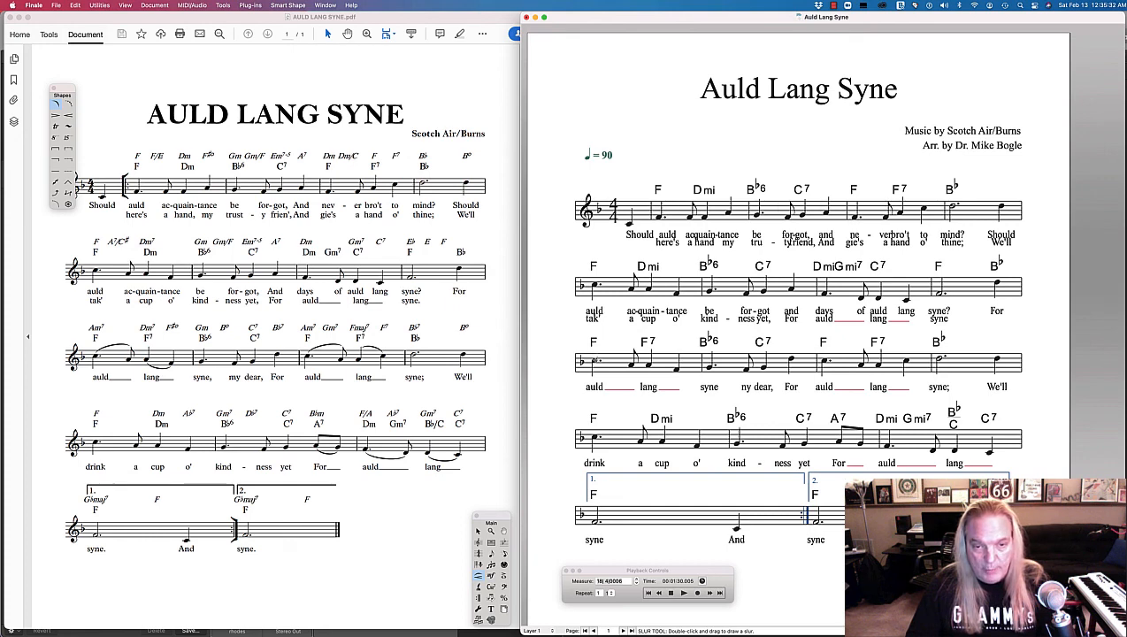
left_click_drag(594, 361, 632, 356)
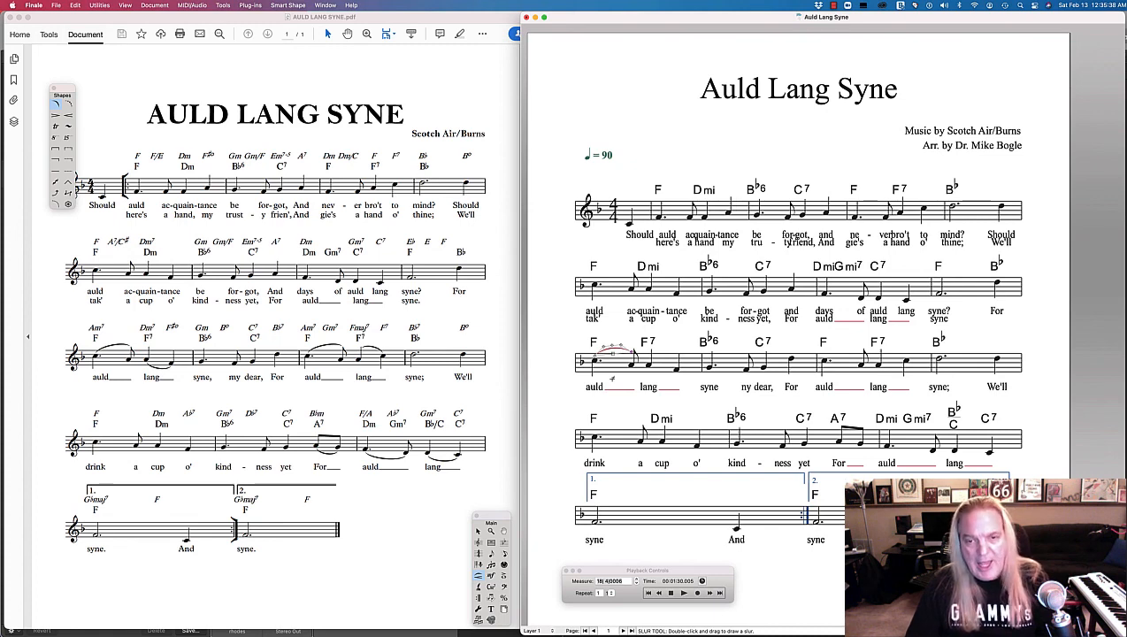
left_click_drag(648, 365, 676, 370)
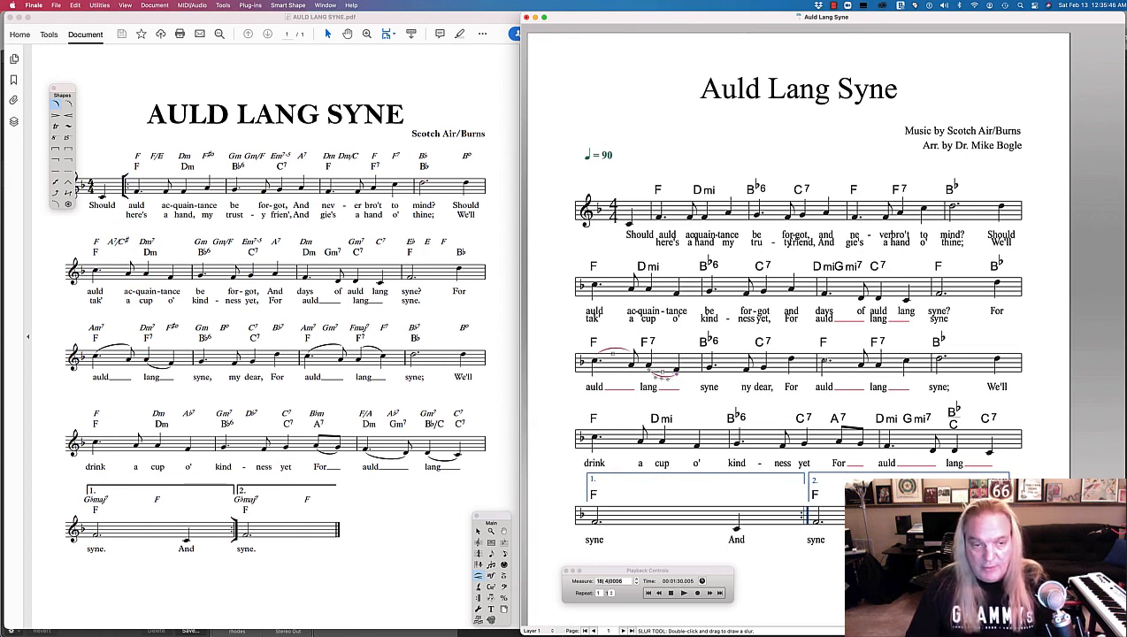
left_click_drag(823, 361, 903, 366)
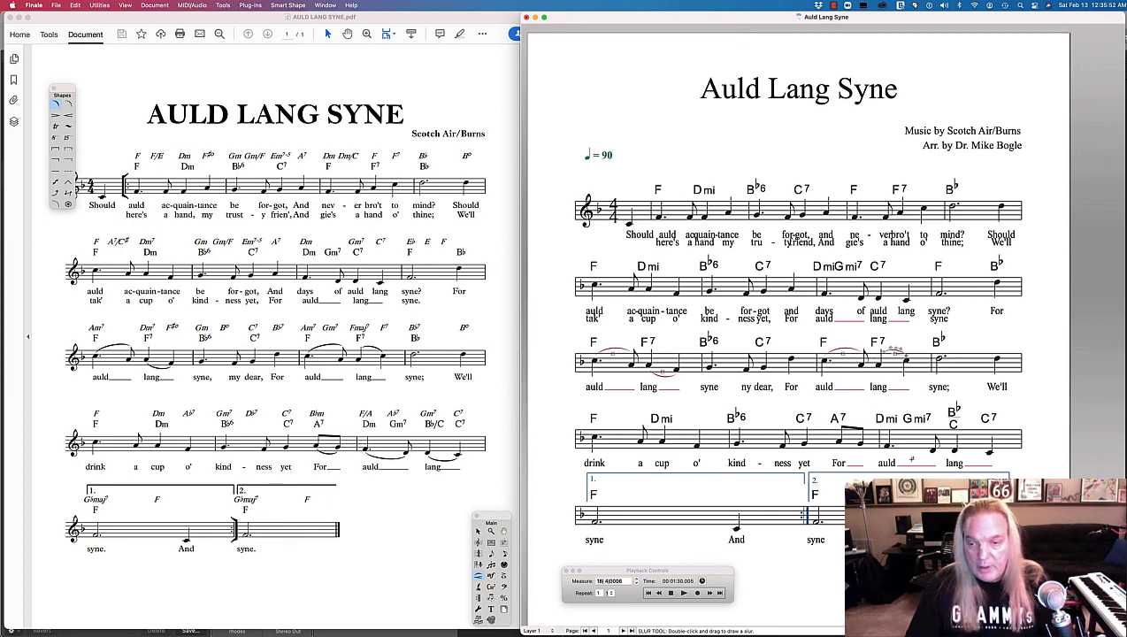
left_click_drag(887, 442, 932, 447)
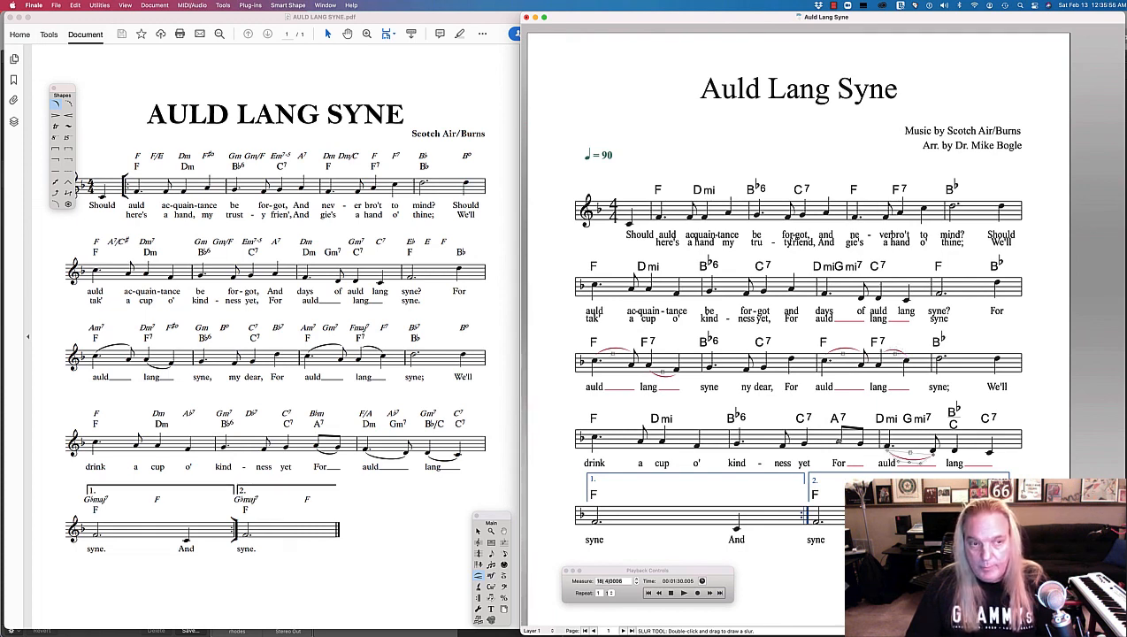
left_click_drag(836, 432, 858, 442)
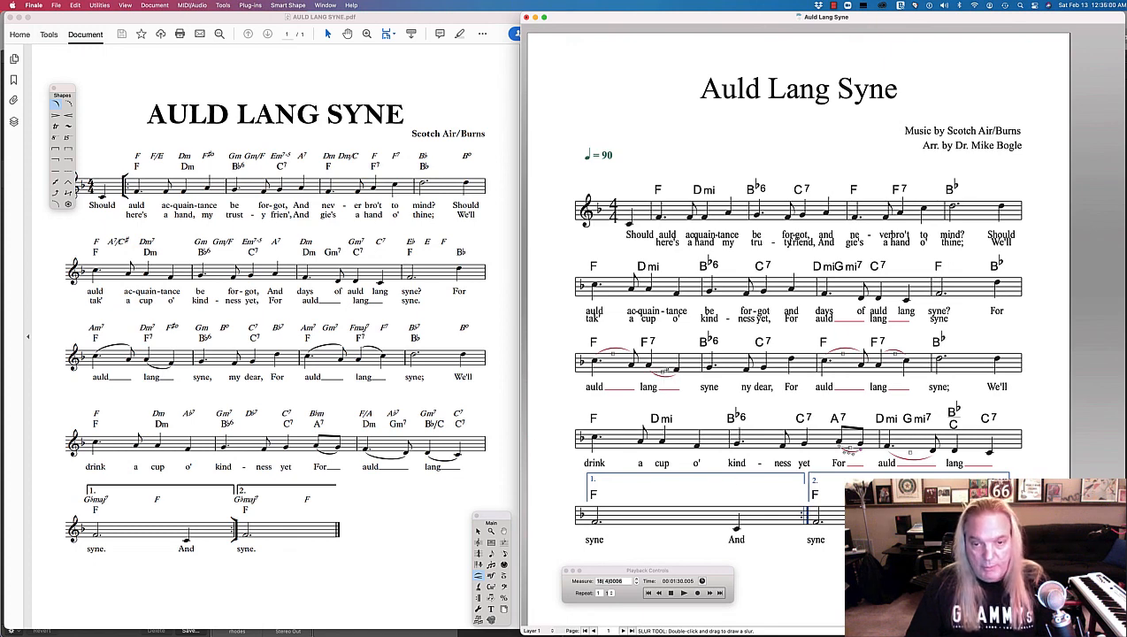
- Try flipping the first lang slur in the third system above its notes, and undo the changes
left_click(662, 371)
key("Delete")
mouse_move(662, 373)
left_mouse_down()
mouse_move(658, 364)
mouse_move(659, 382)
mouse_move(663, 357)
left_mouse_up()
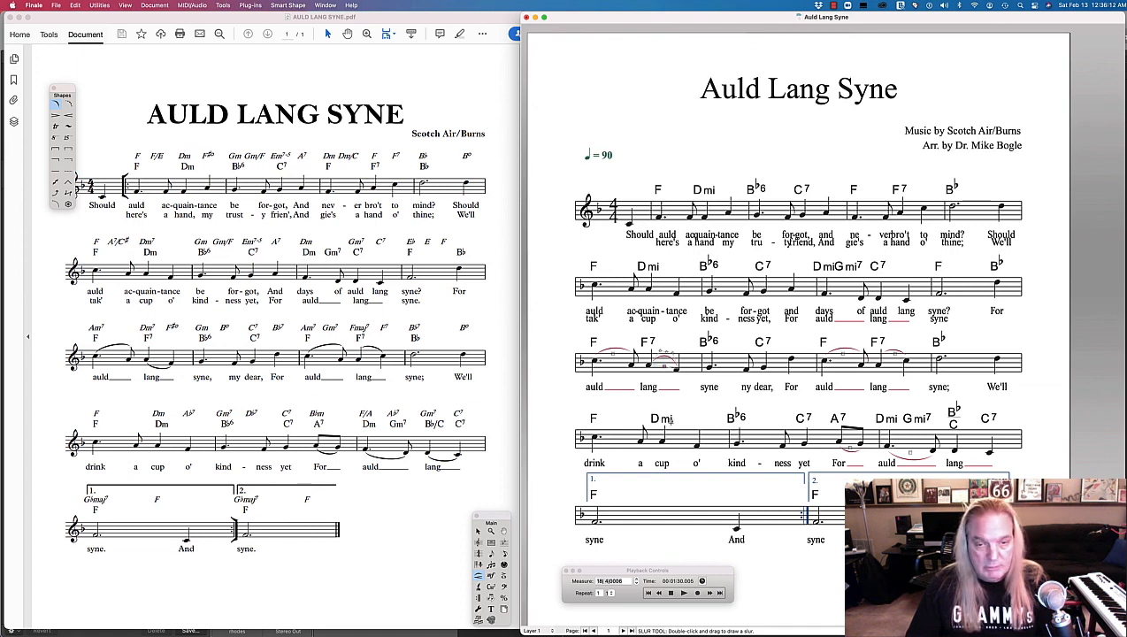
key("super+z")
key("super+z")
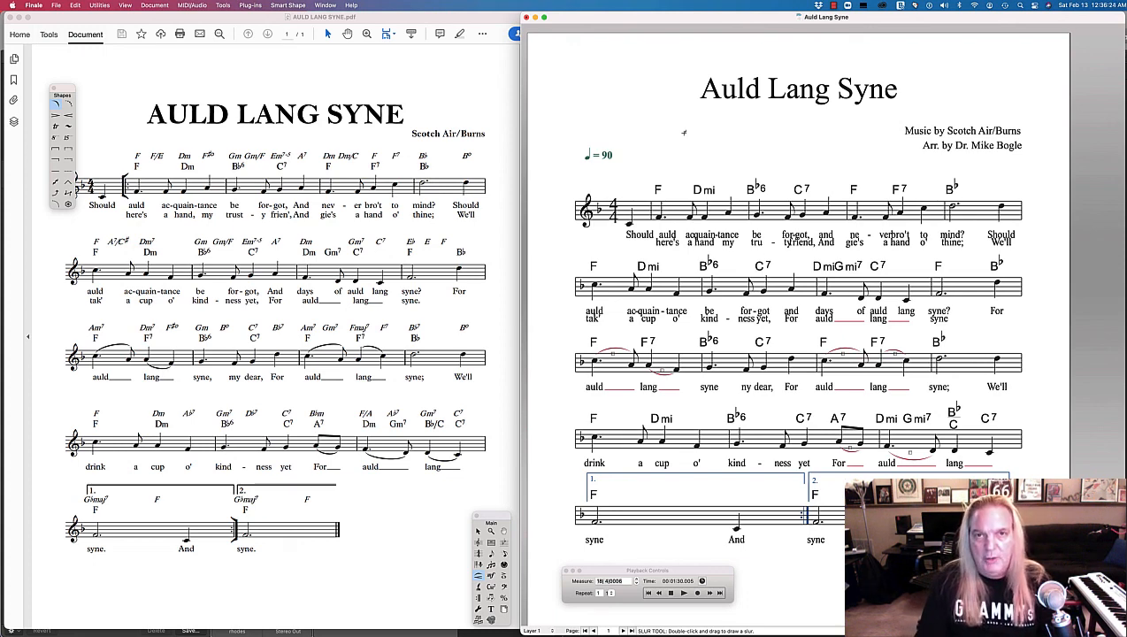
- Save the score
key("super+s")
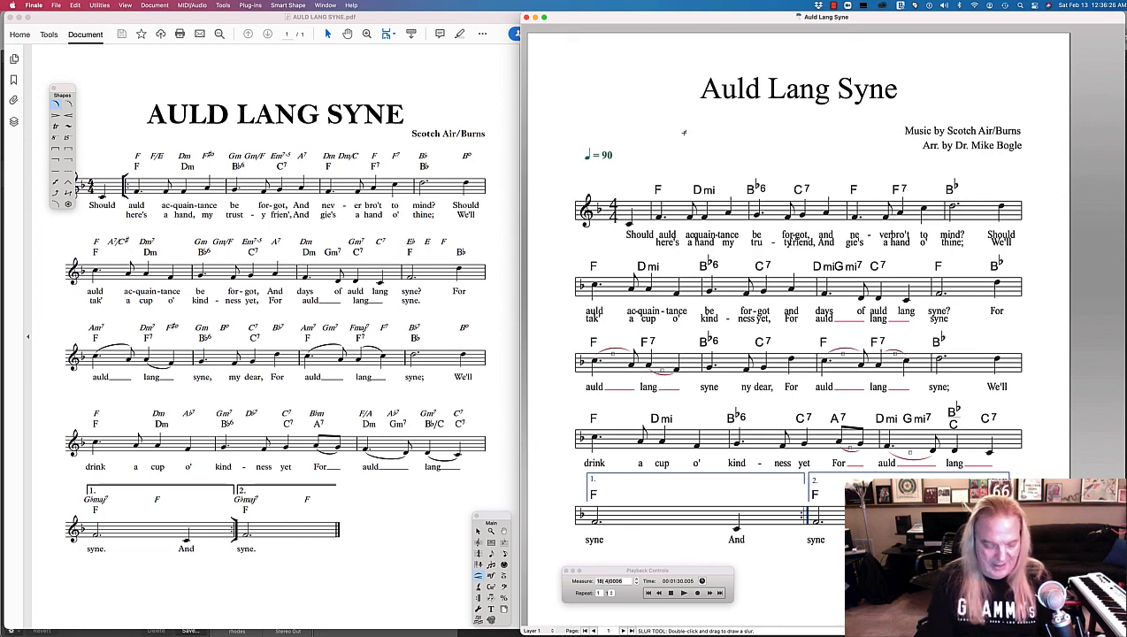